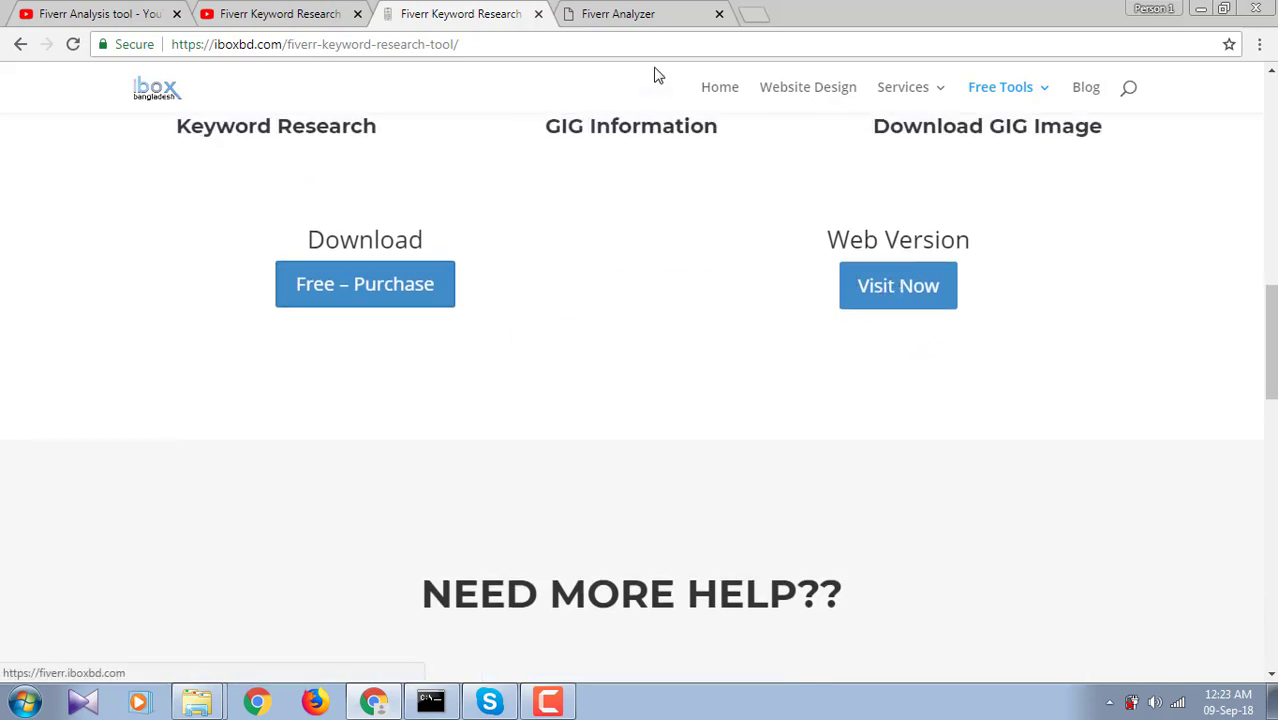
Switch to the Fiverr Analyzer site at fiverr.iboxbd.com and open its registration form.
{"action": "left_click", "coordinate": [650, 12]}
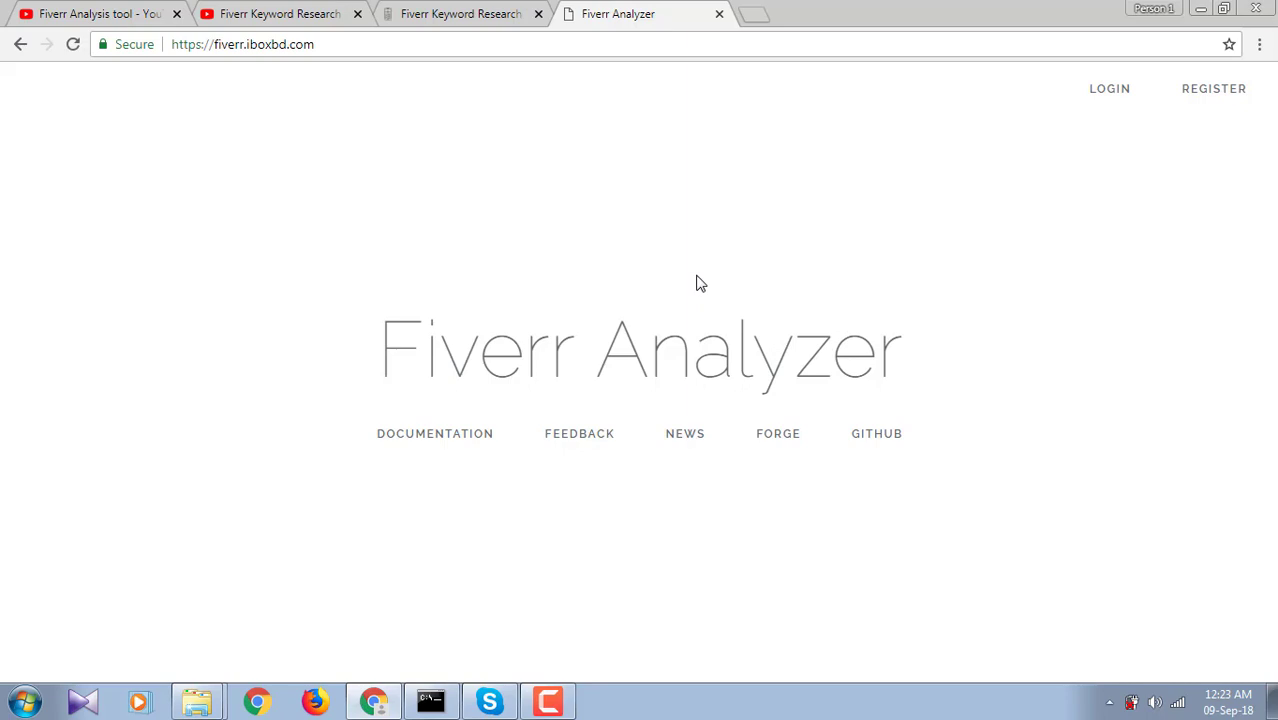
{"action": "left_click", "coordinate": [250, 22]}
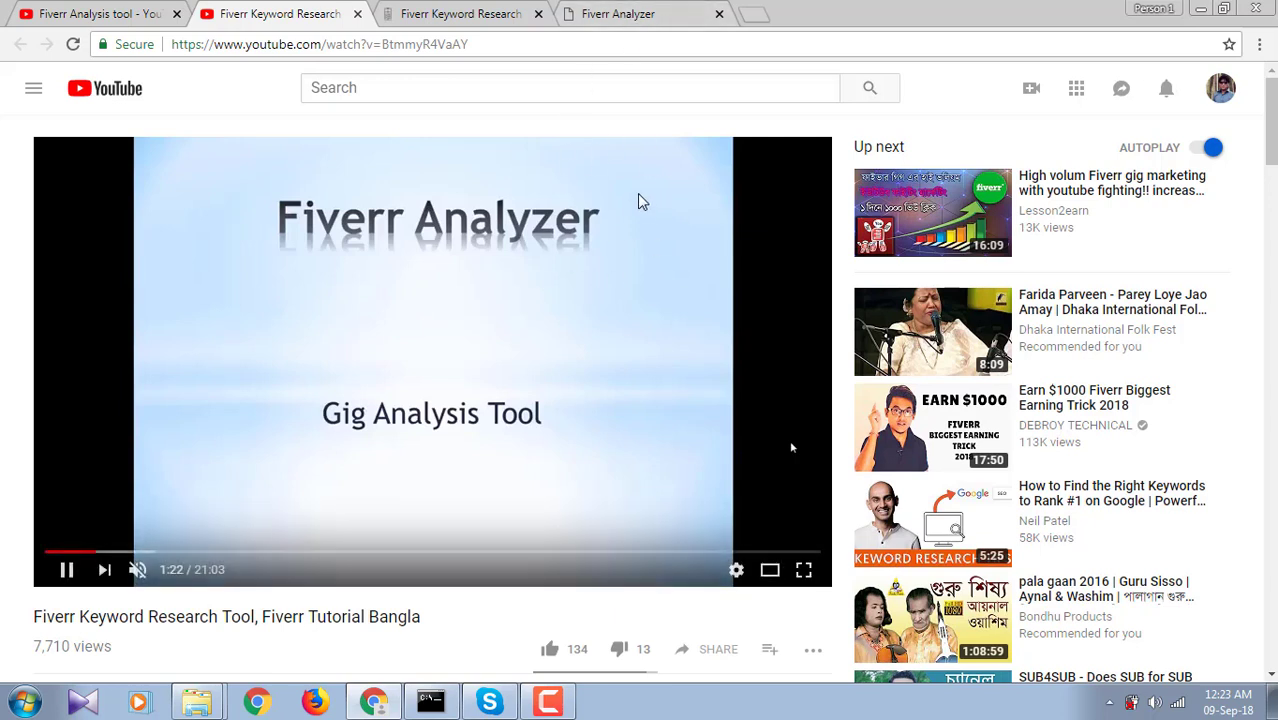
{"action": "left_click", "coordinate": [630, 14]}
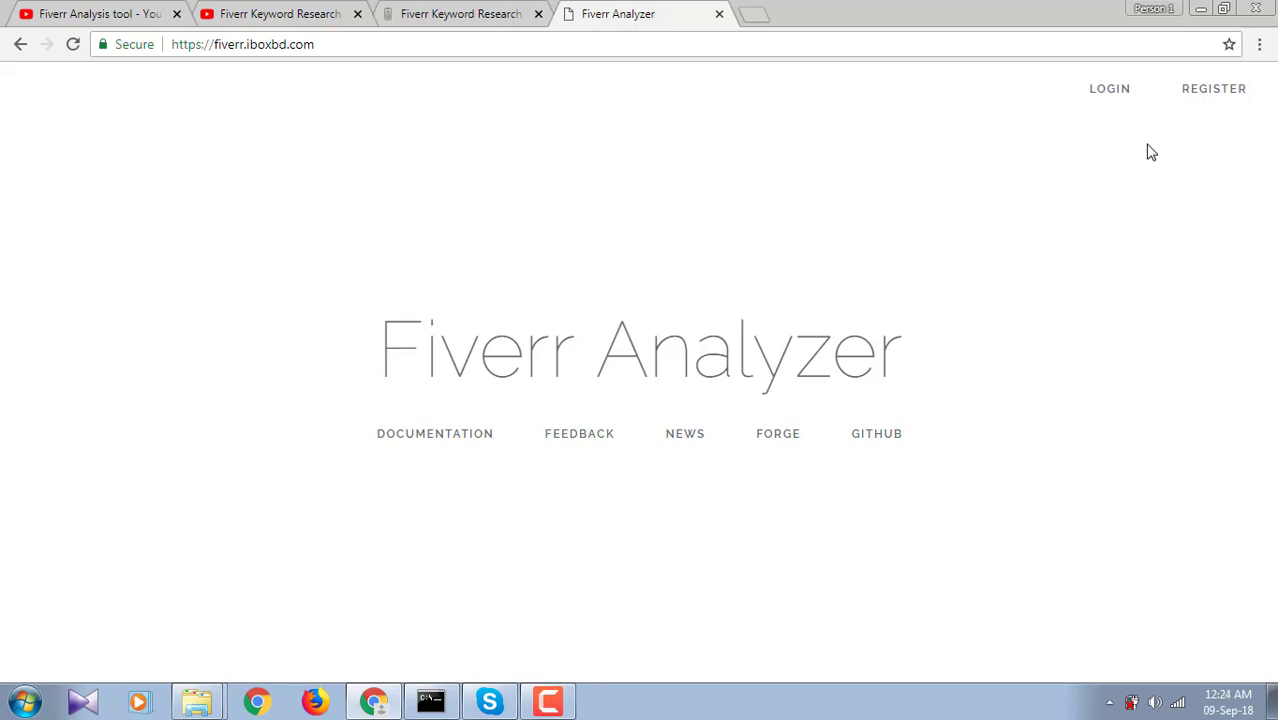
{"action": "left_click", "coordinate": [1232, 94]}
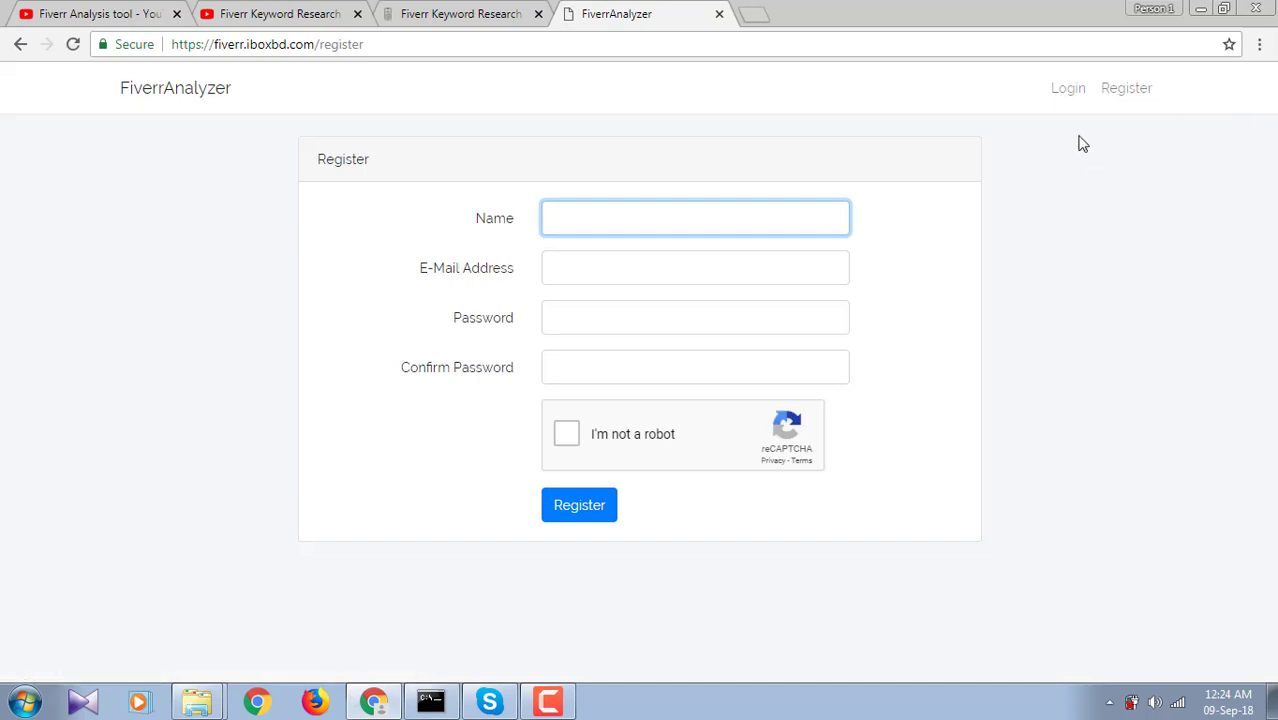
Log in to FiverrAnalyzer with the account e-mail and password, enabling Remember Me and completing the reCAPTCHA check.
{"action": "left_click", "coordinate": [1072, 96]}
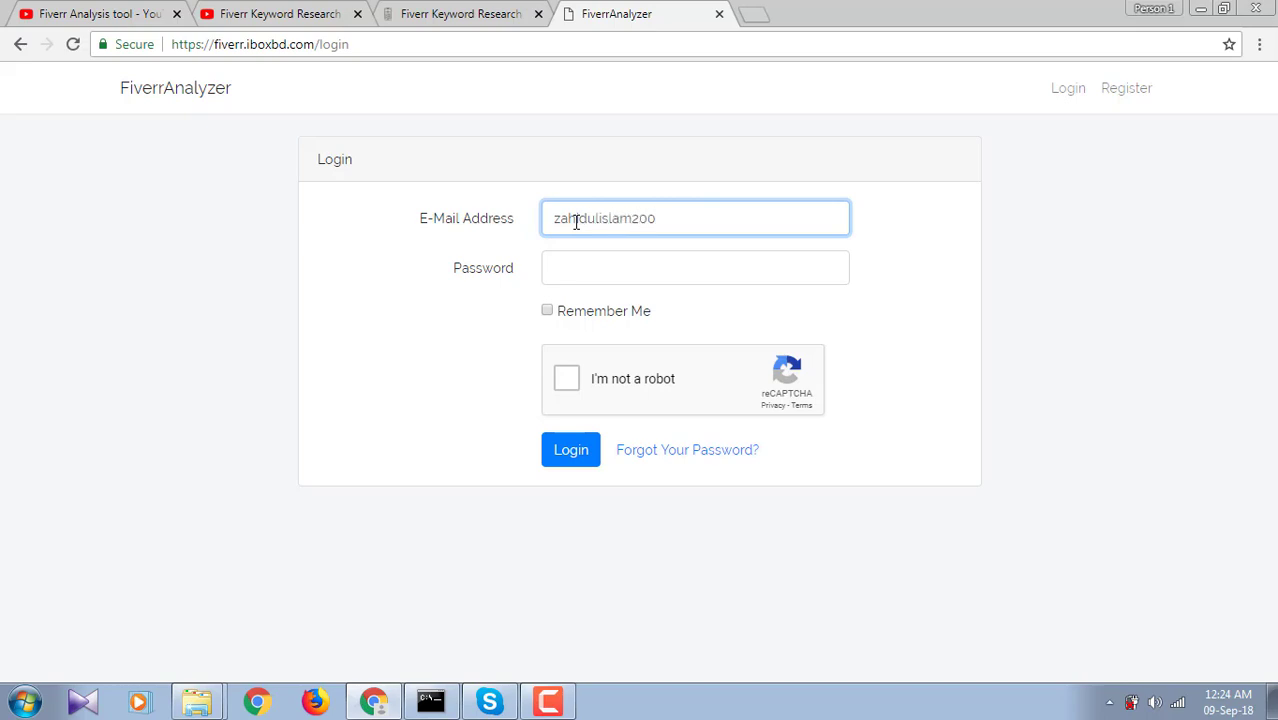
{"action": "type", "text": "@gmail.com"}
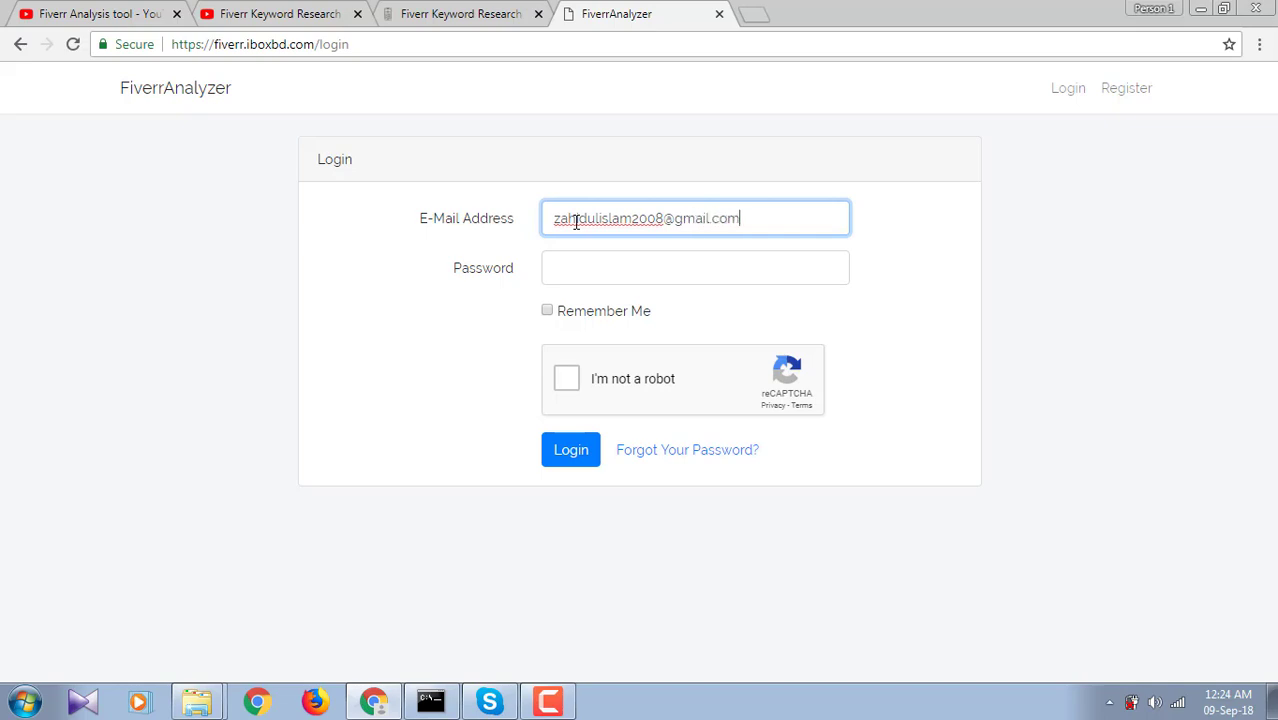
{"action": "key", "text": "Tab"}
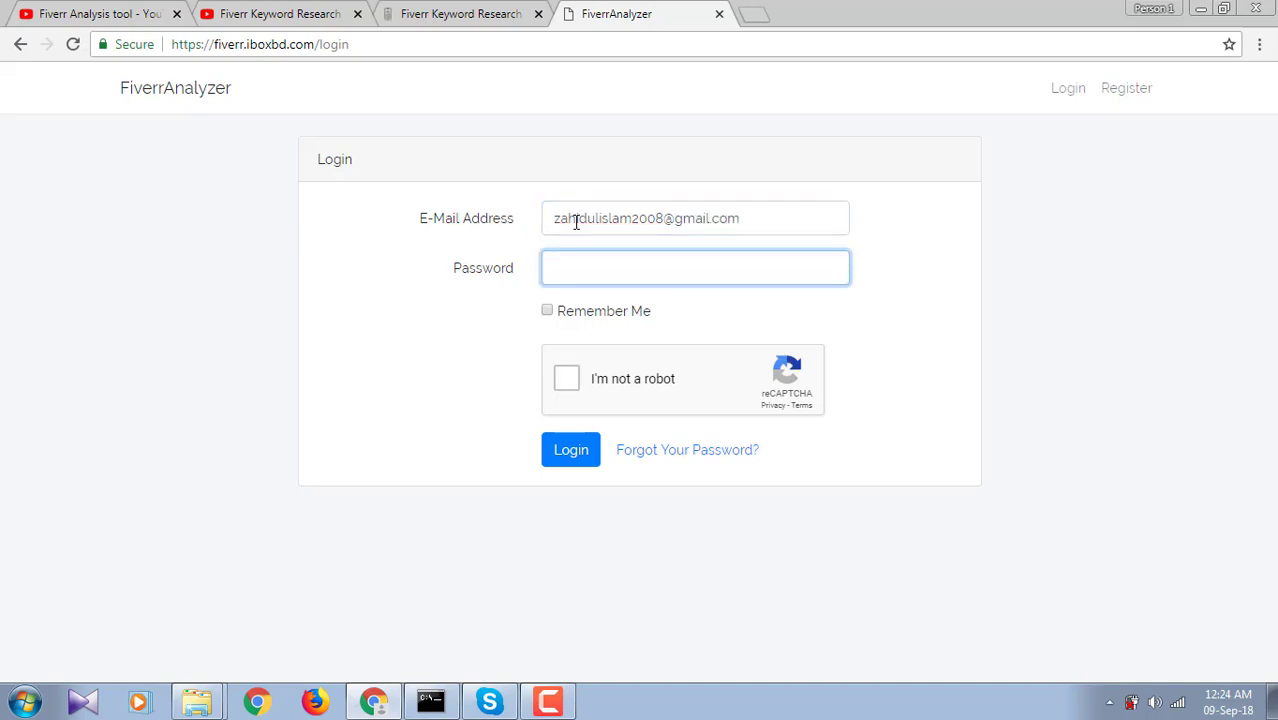
{"action": "left_click", "coordinate": [547, 311]}
{"action": "left_click", "coordinate": [573, 389]}
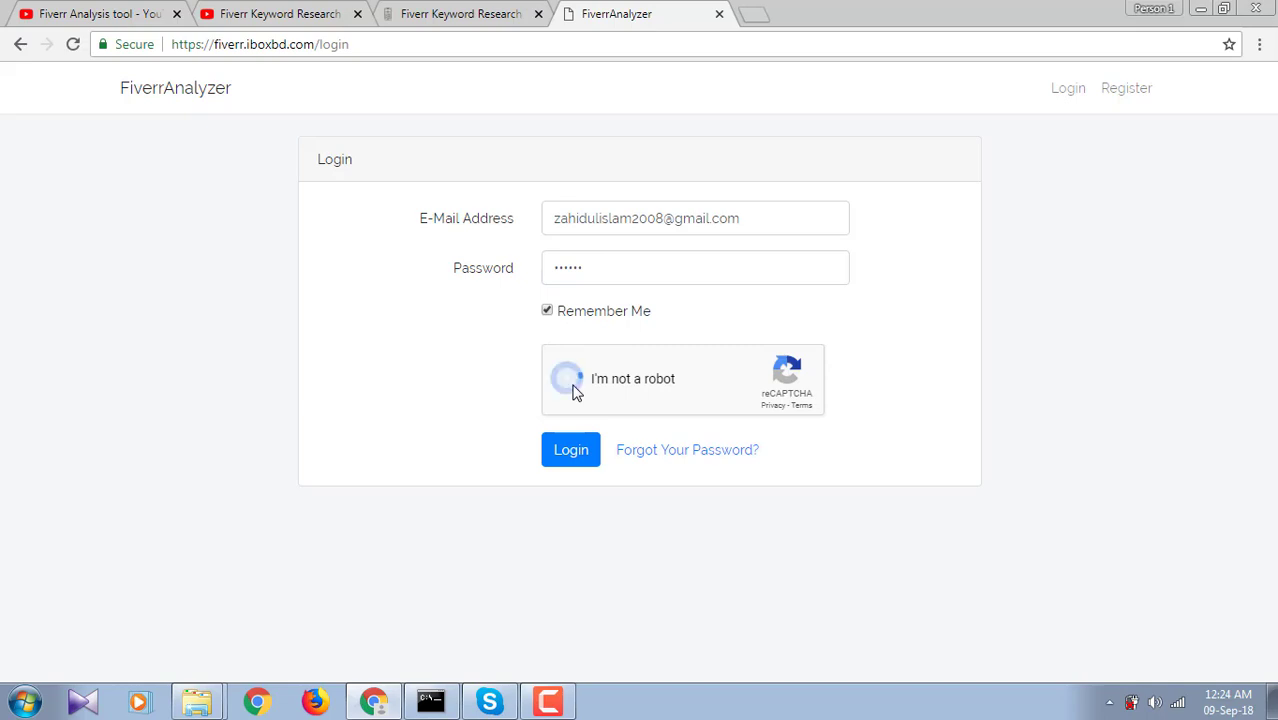
{"action": "left_click", "coordinate": [586, 464]}
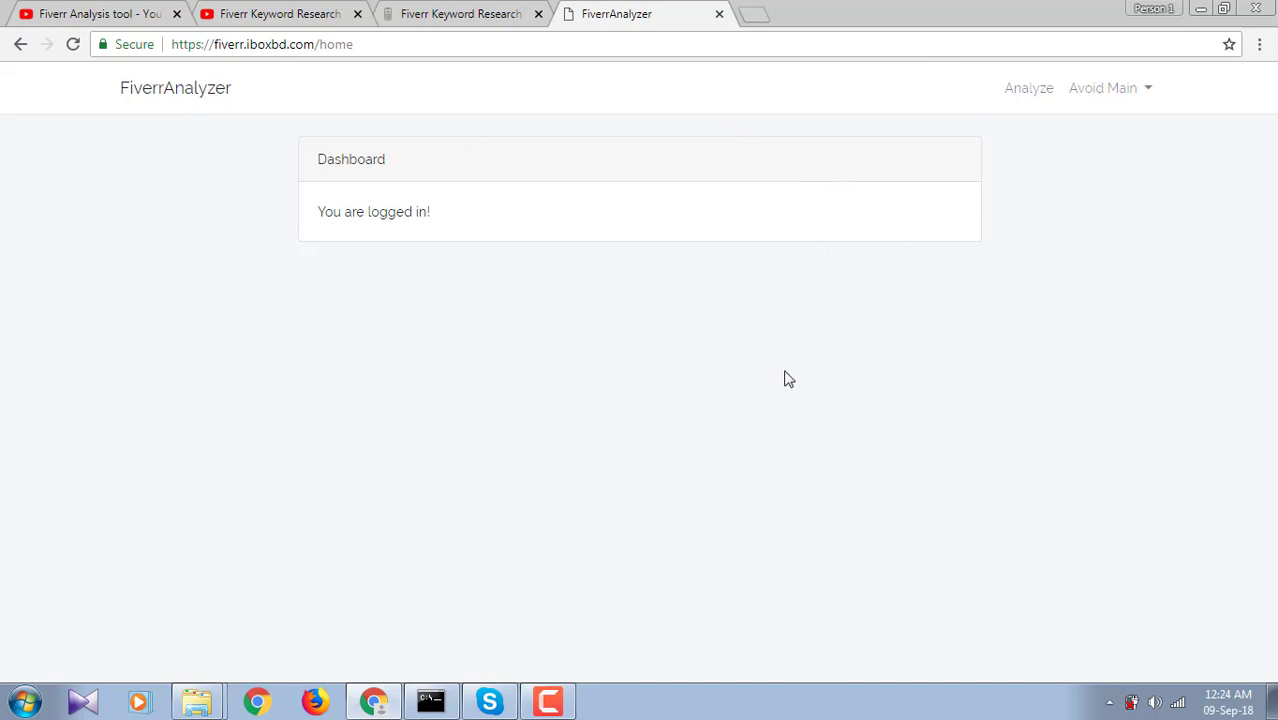
Look over the Analyze page and open the account's search history.
{"action": "left_click", "coordinate": [1032, 98]}
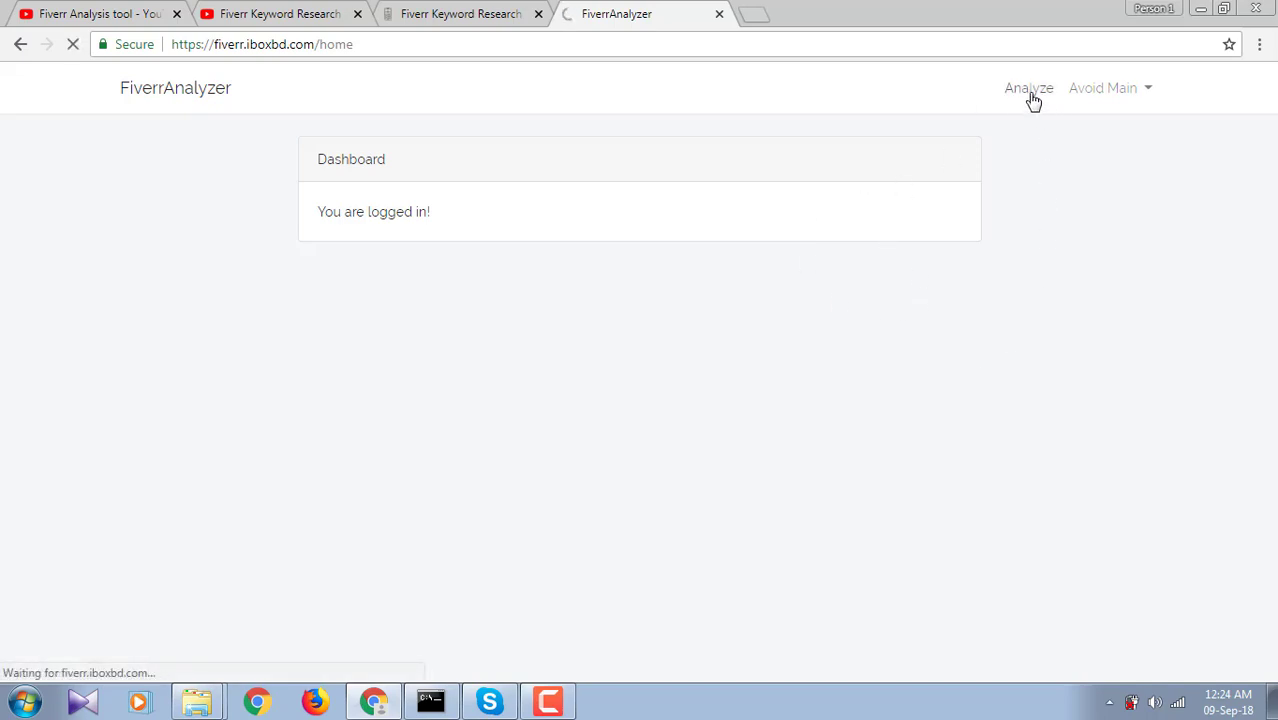
{"action": "scroll", "coordinate": [733, 289], "scroll_direction": "down", "scroll_amount": 1}
{"action": "scroll", "coordinate": [1087, 203], "scroll_direction": "up", "scroll_amount": 1}
{"action": "left_click", "coordinate": [1104, 98]}
{"action": "left_click", "coordinate": [1125, 135]}
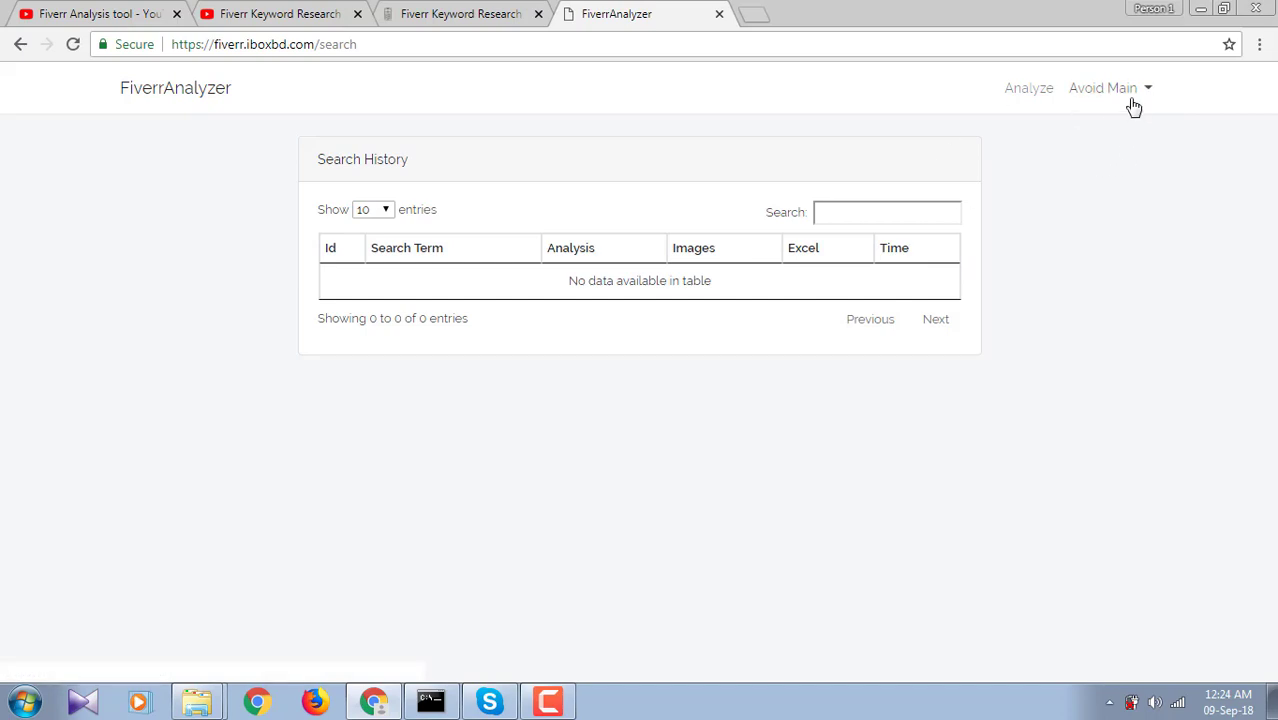
Return to the Analyze page and look through its process instructions and form.
{"action": "left_click", "coordinate": [1034, 91]}
{"action": "scroll", "coordinate": [513, 337], "scroll_direction": "down", "scroll_amount": 1}
{"action": "scroll", "coordinate": [428, 342], "scroll_direction": "up", "scroll_amount": 1}
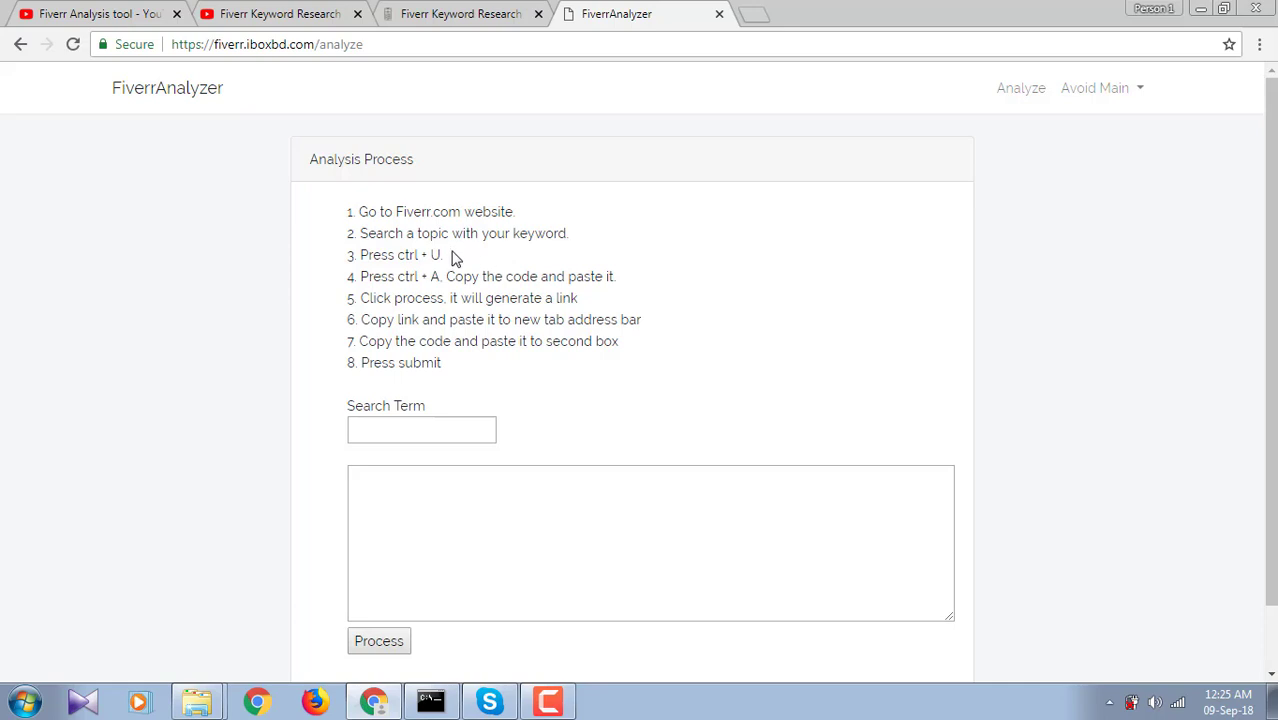
Open fiverr.com in a new browser tab.
{"action": "left_click", "coordinate": [757, 13]}
{"action": "left_click", "coordinate": [759, 48]}
{"action": "type", "text": "fiv"}
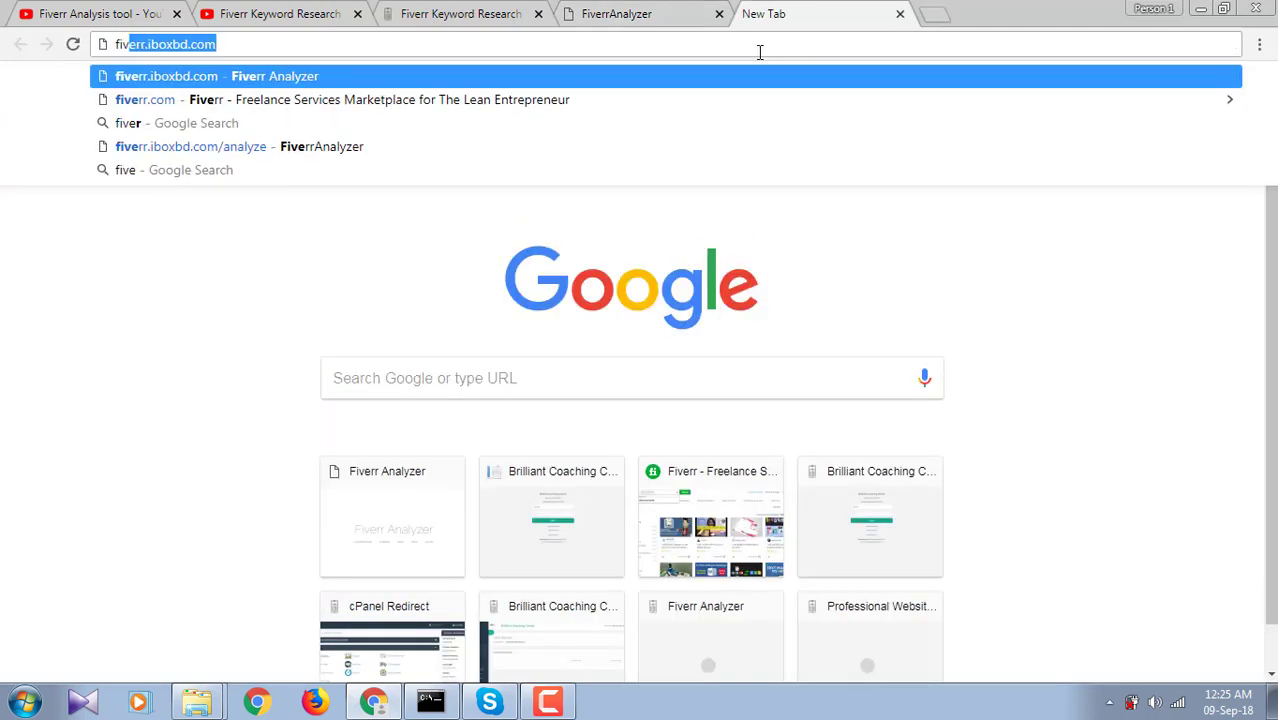
{"action": "type", "text": "err.com"}
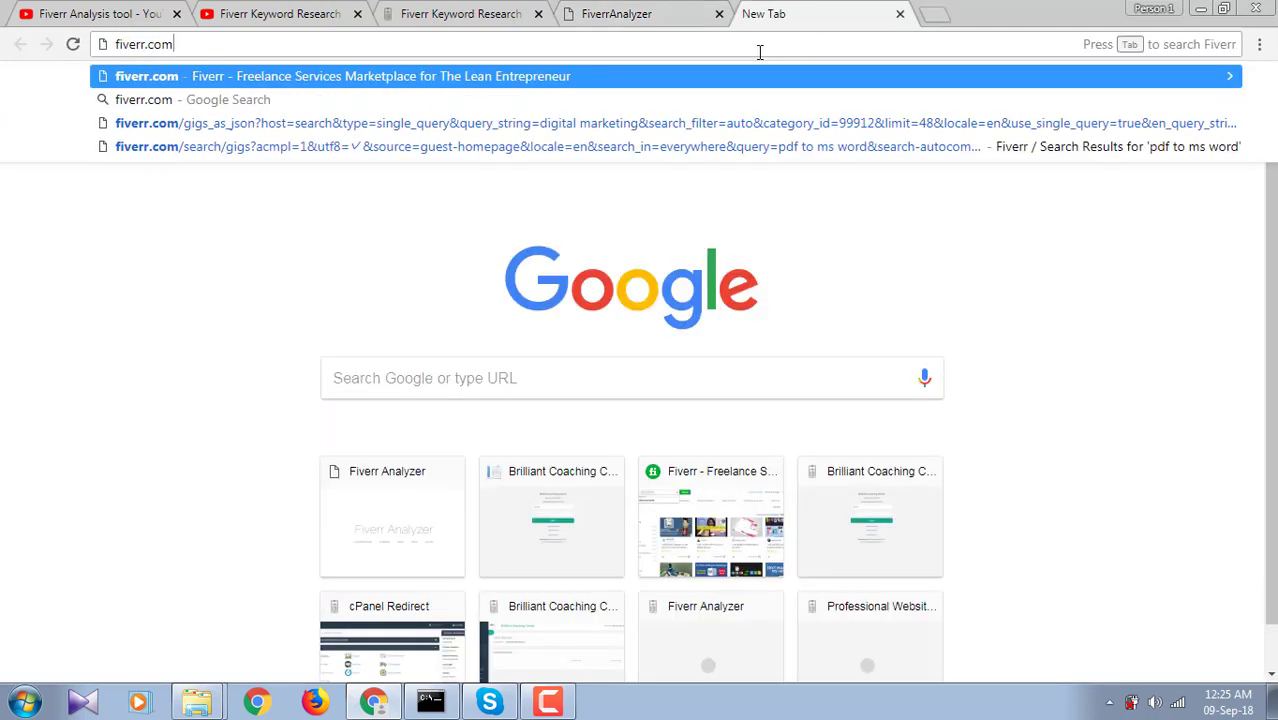
{"action": "key", "text": "Return"}
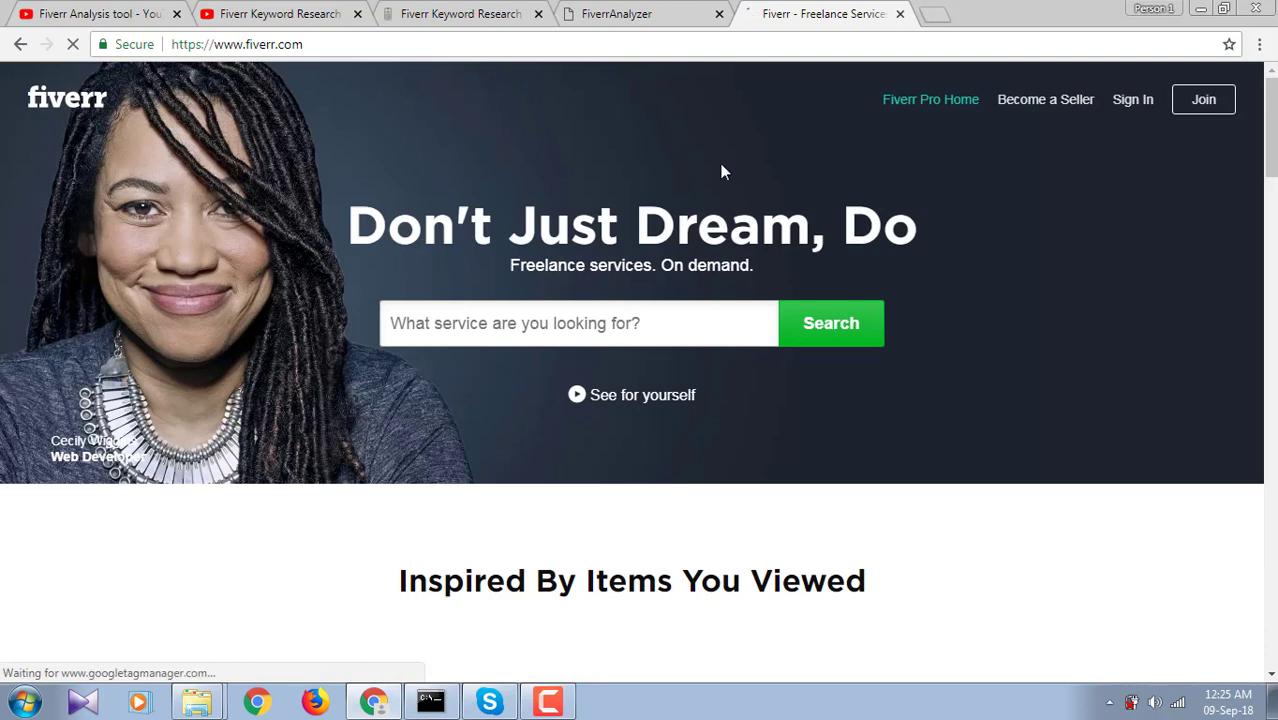
Check the FiverrAnalyzer instructions and search Fiverr for the suggested term "business flyer".
{"action": "left_click", "coordinate": [650, 20]}
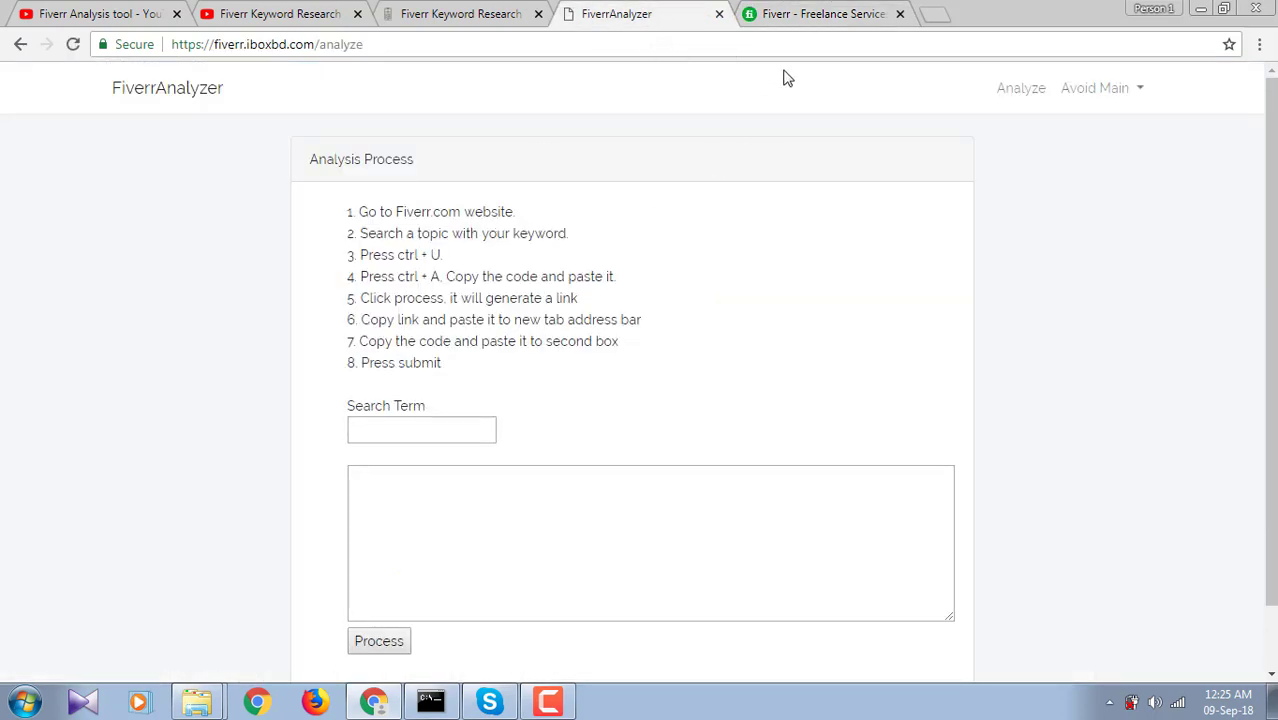
{"action": "left_click", "coordinate": [826, 14]}
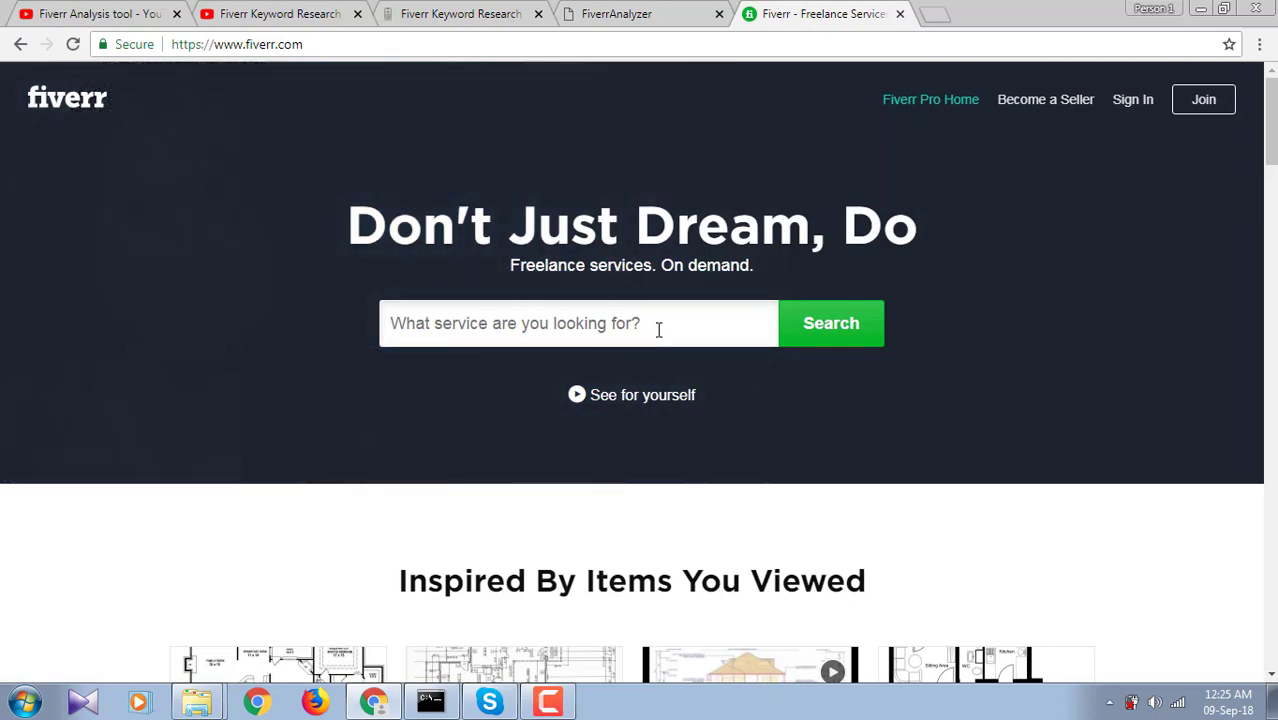
{"action": "type", "text": "flyer"}
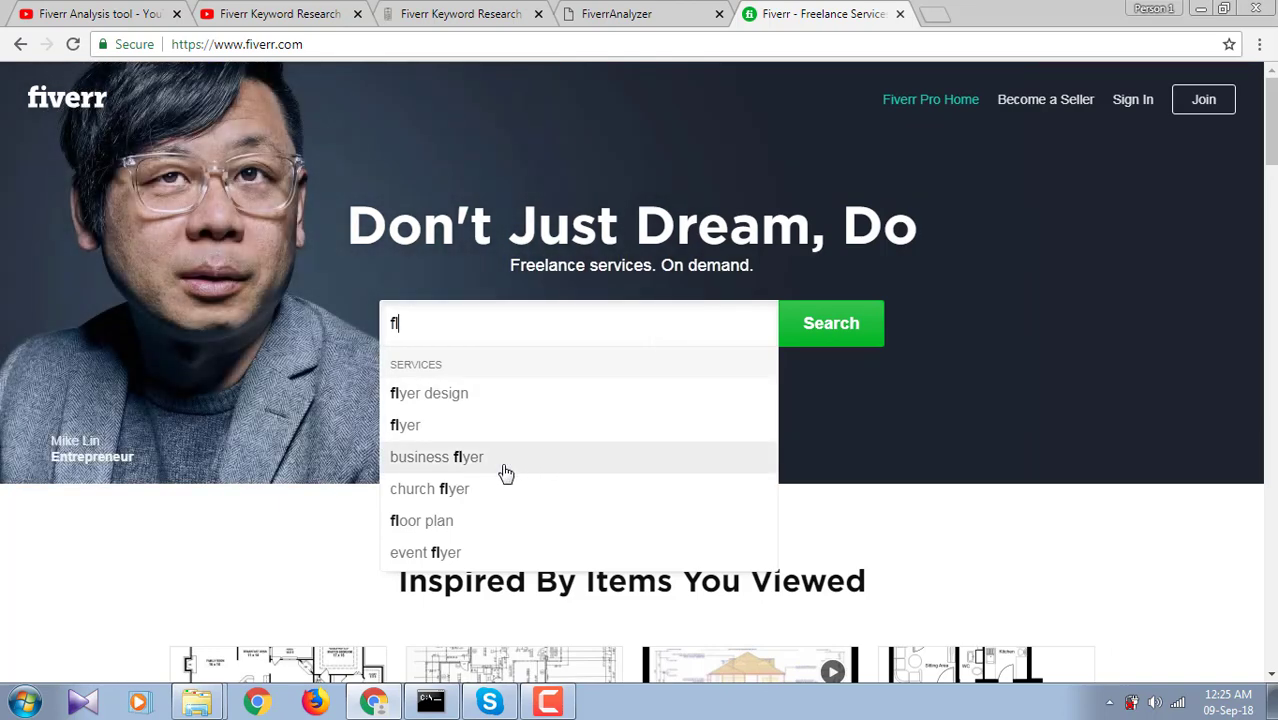
{"action": "left_click", "coordinate": [504, 467]}
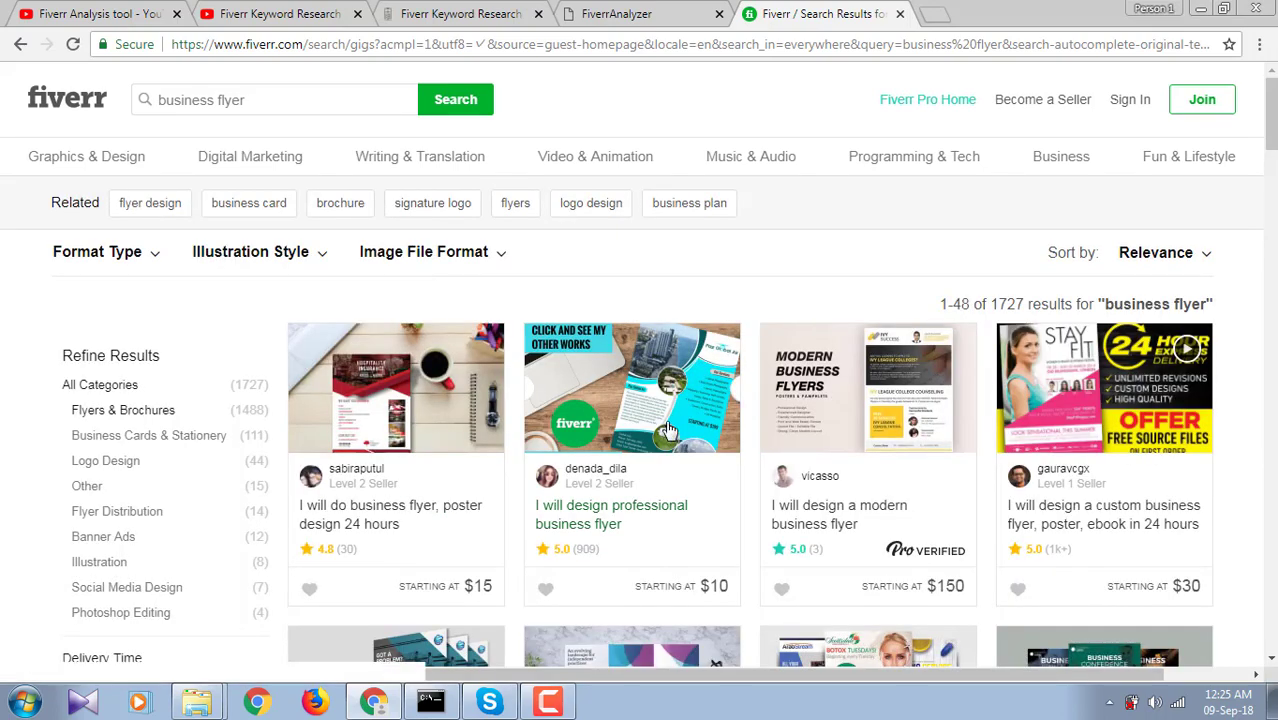
Copy the keyword "business flyer" from the Fiverr search into FiverrAnalyzer's Search Term field.
{"action": "left_click", "coordinate": [288, 97]}
{"action": "key", "text": "ctrl+a"}
{"action": "key", "text": "ctrl+c"}
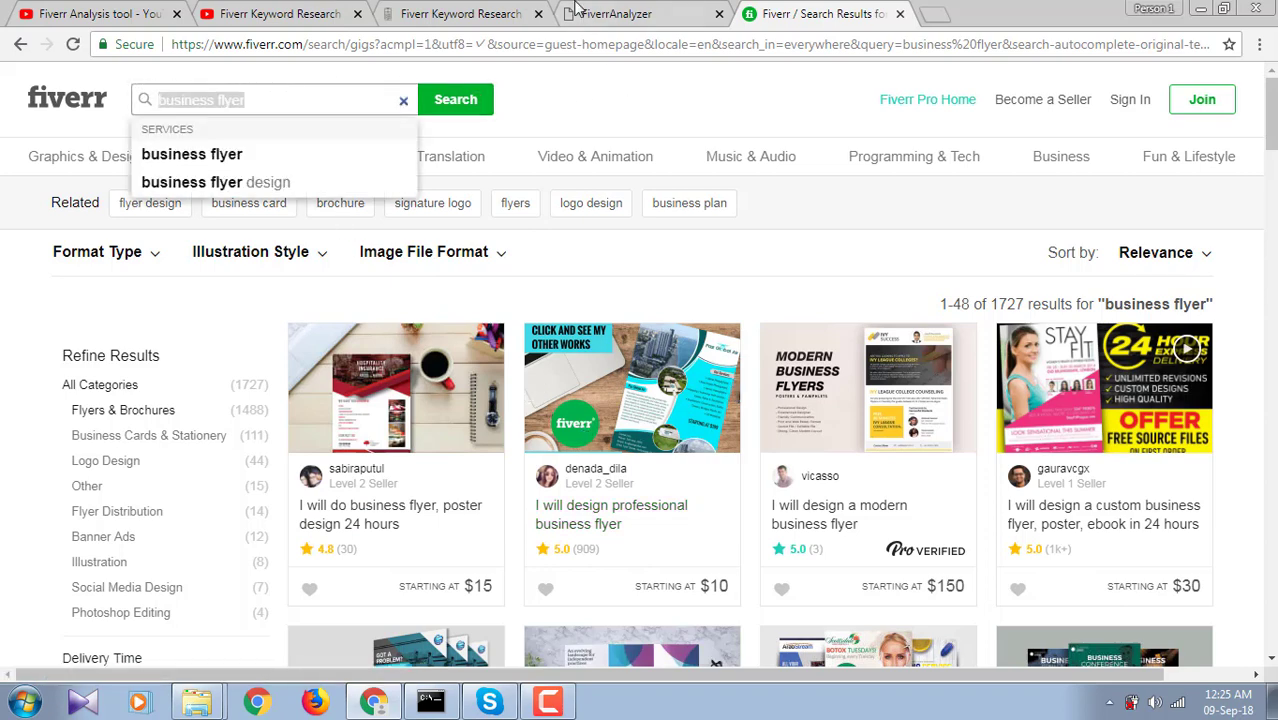
{"action": "left_click", "coordinate": [652, 10]}
{"action": "left_click", "coordinate": [453, 425]}
{"action": "key", "text": "ctrl+v"}
{"action": "left_click", "coordinate": [864, 10]}
{"action": "left_click", "coordinate": [700, 12]}
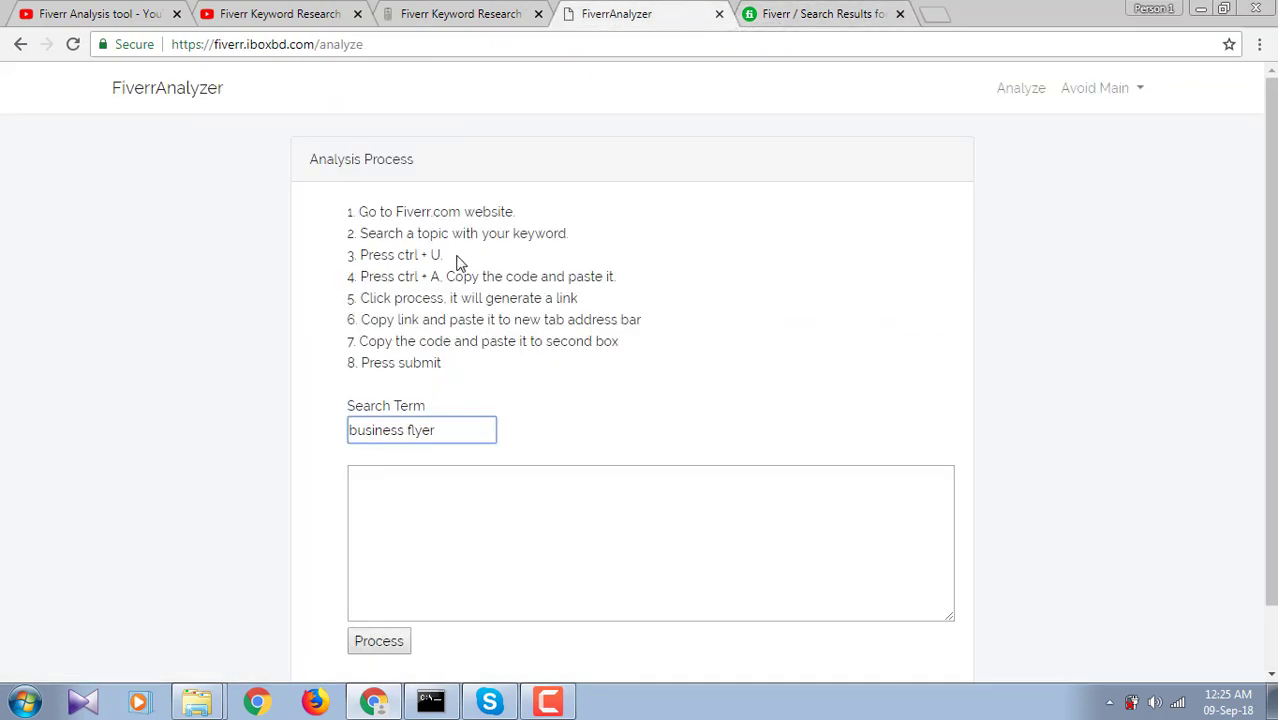
Open the page source of Fiverr's "business flyer" search results and select all of the code for copying.
{"action": "left_click", "coordinate": [866, 10]}
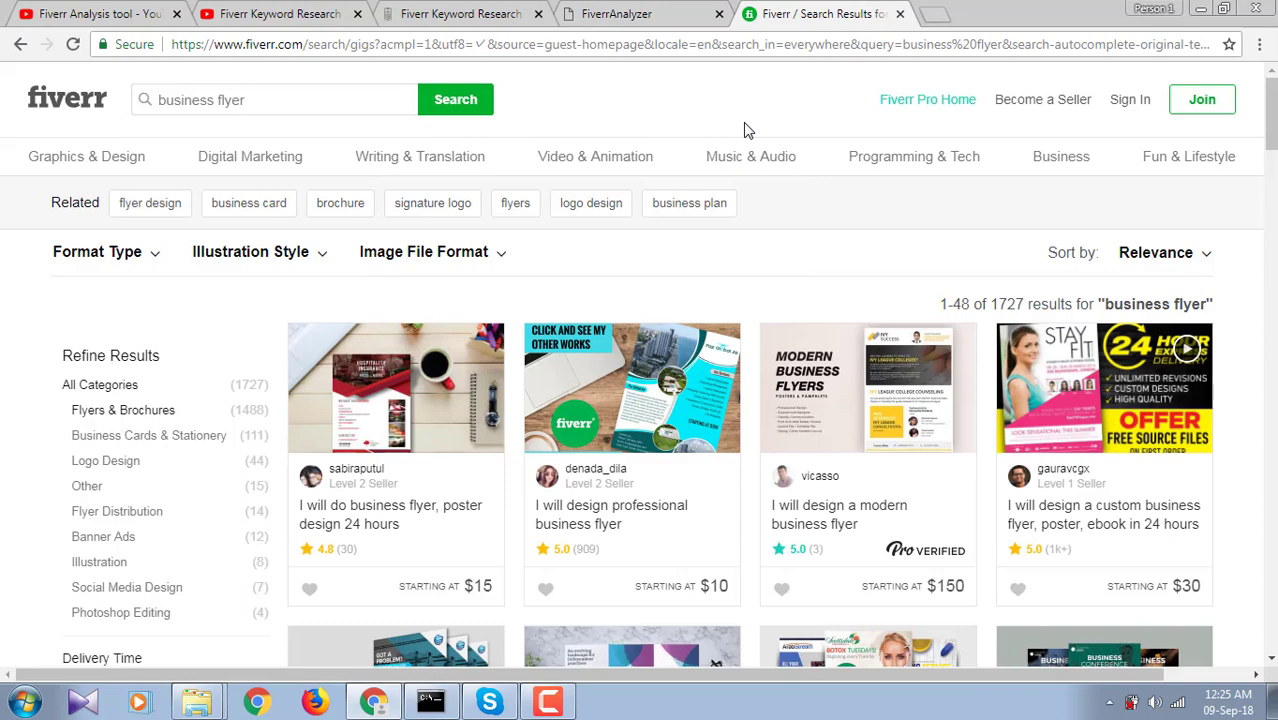
{"action": "key", "text": "ctrl+u"}
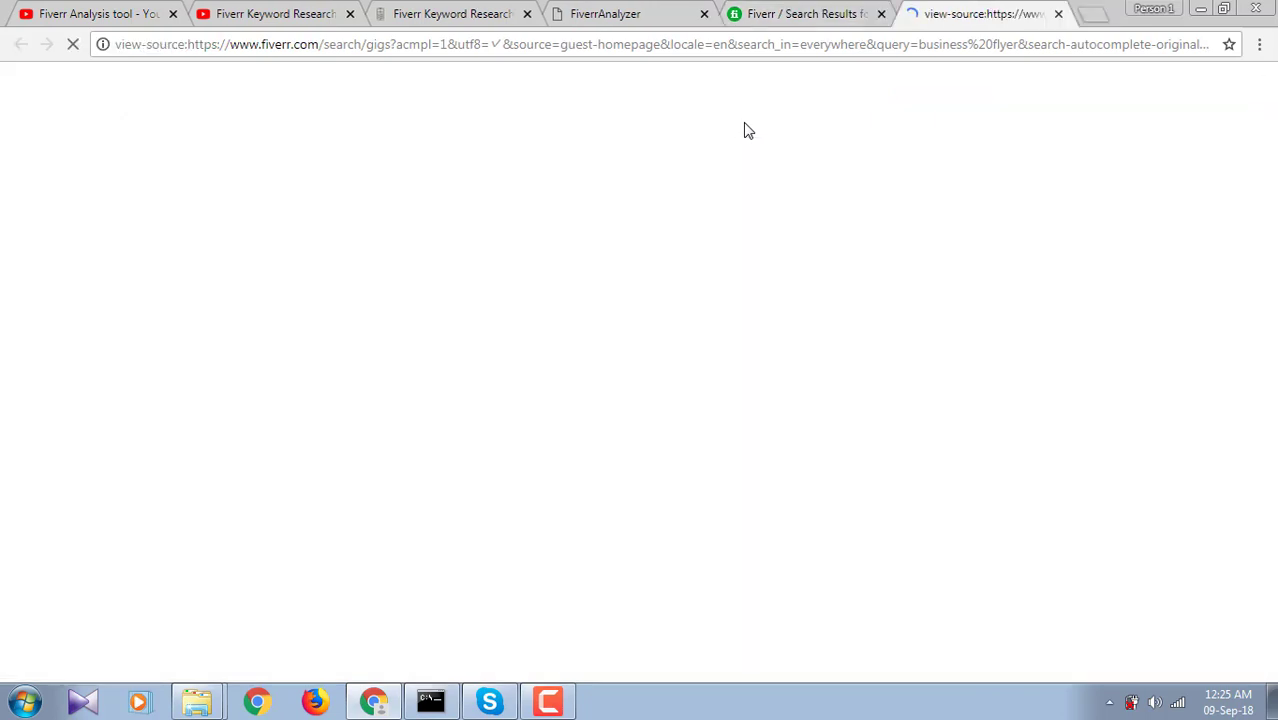
{"action": "left_click", "coordinate": [795, 13]}
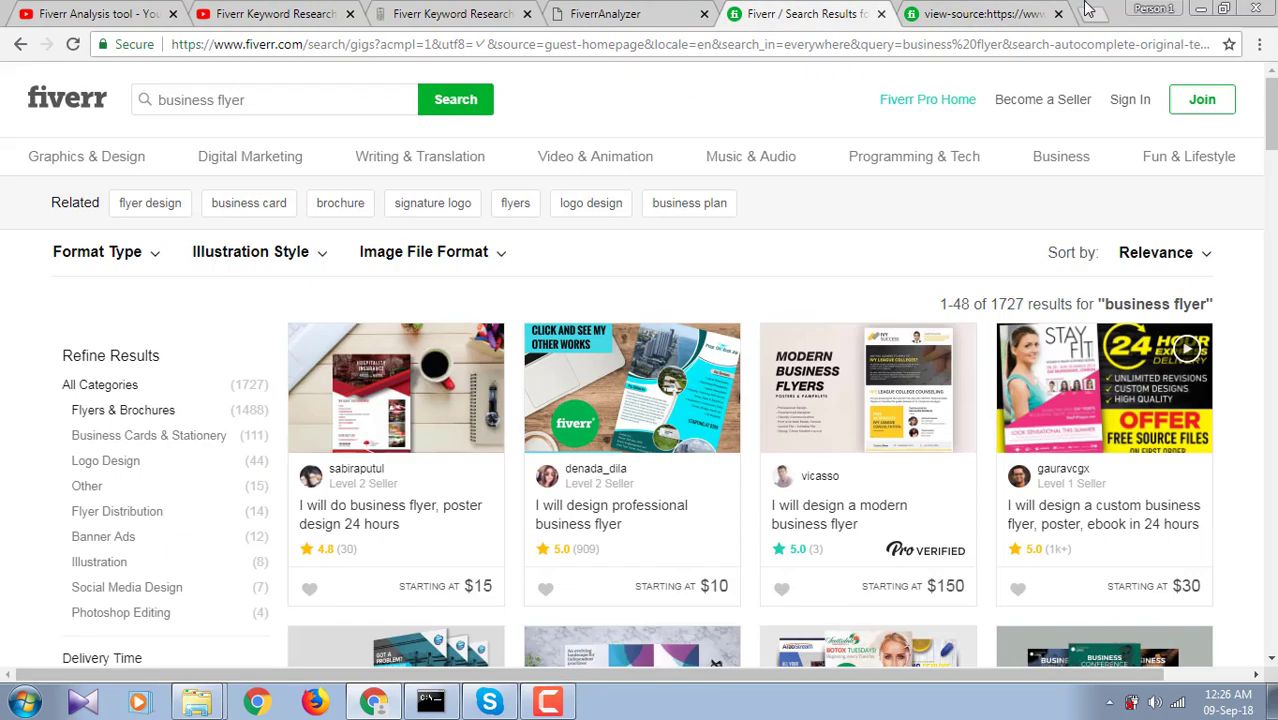
{"action": "left_click", "coordinate": [1093, 12]}
{"action": "key", "text": "ctrl+w"}
{"action": "left_click", "coordinate": [929, 10]}
{"action": "key", "text": "ctrl+a"}
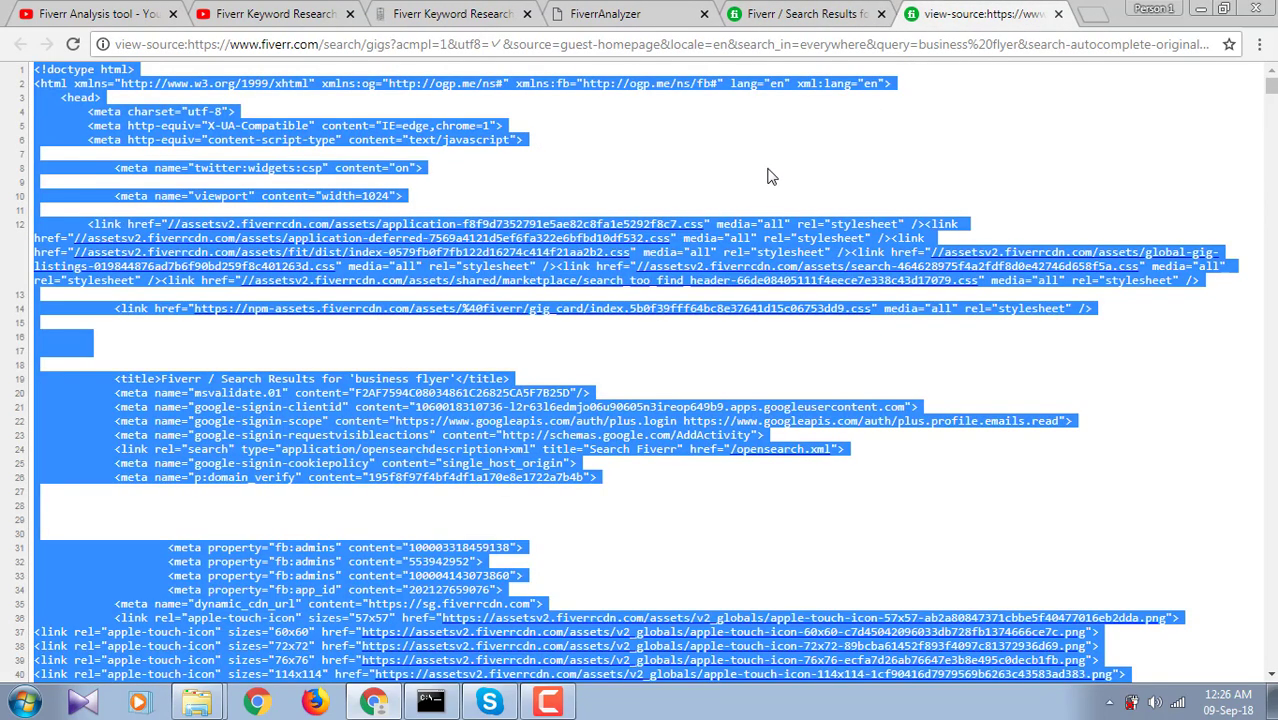
Paste the copied page source into the first code box in FiverrAnalyzer and process it.
{"action": "left_click", "coordinate": [683, 10]}
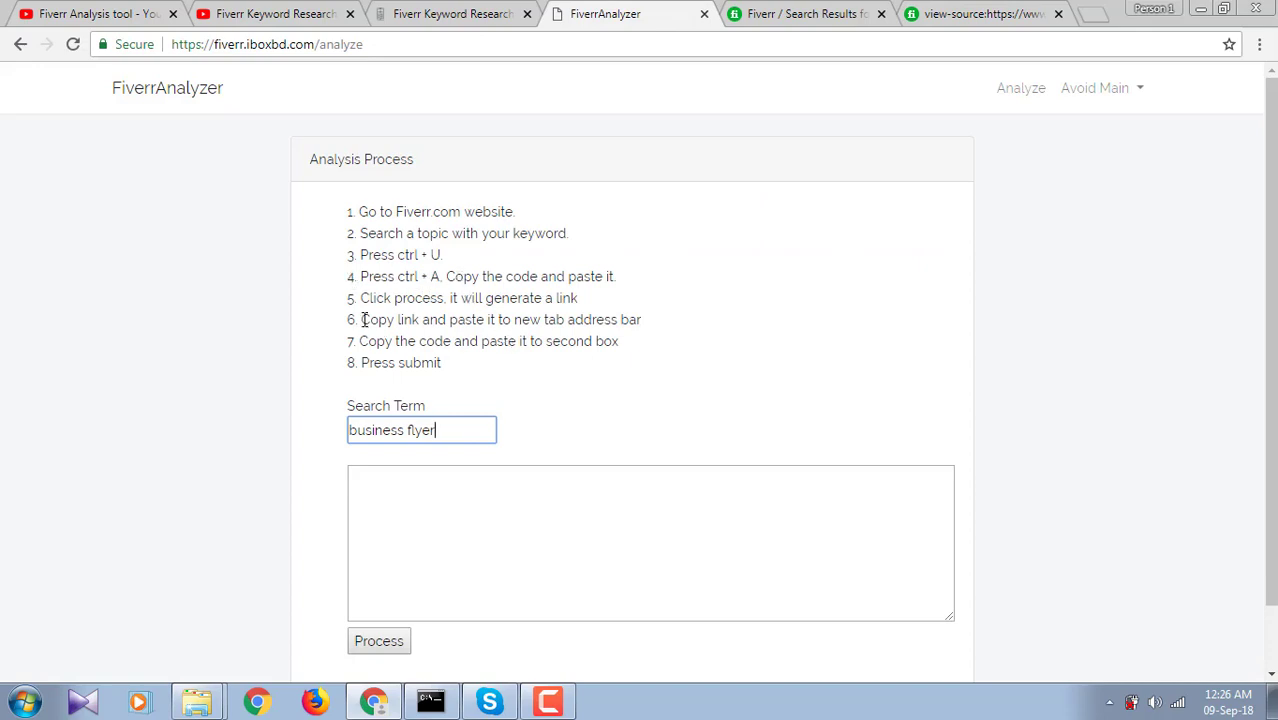
{"action": "left_click", "coordinate": [544, 552]}
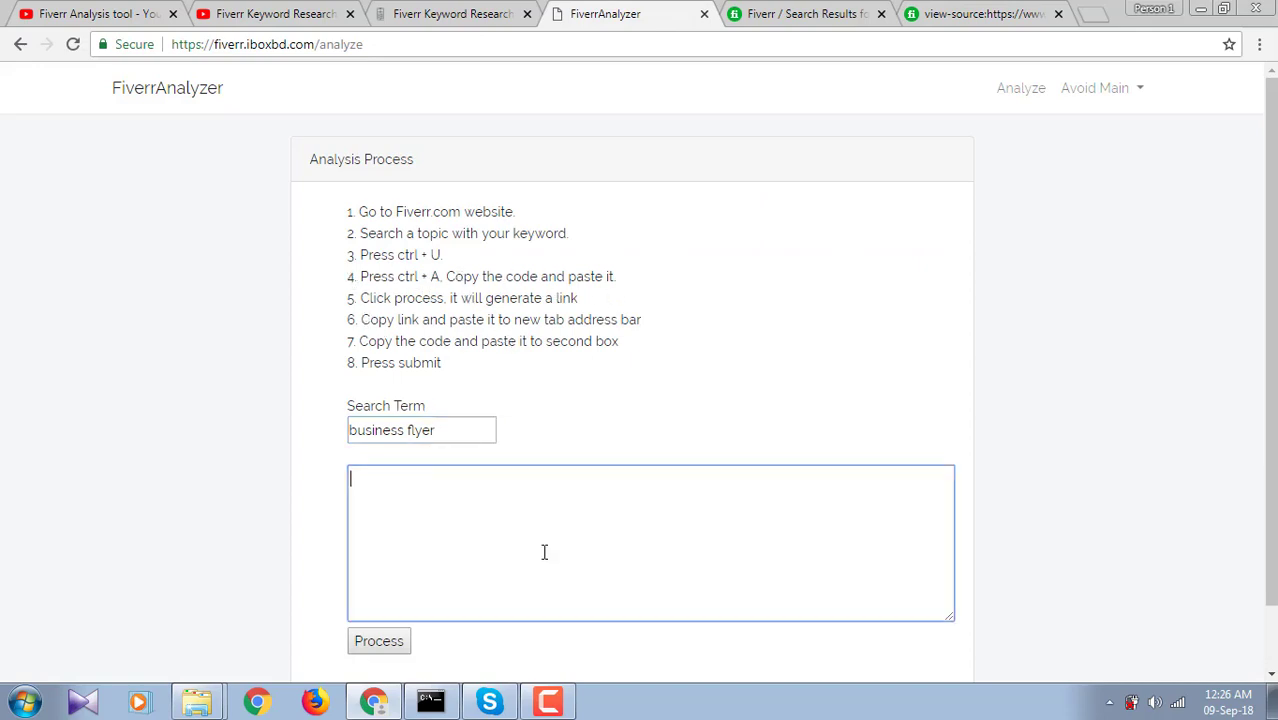
{"action": "key", "text": "ctrl+v"}
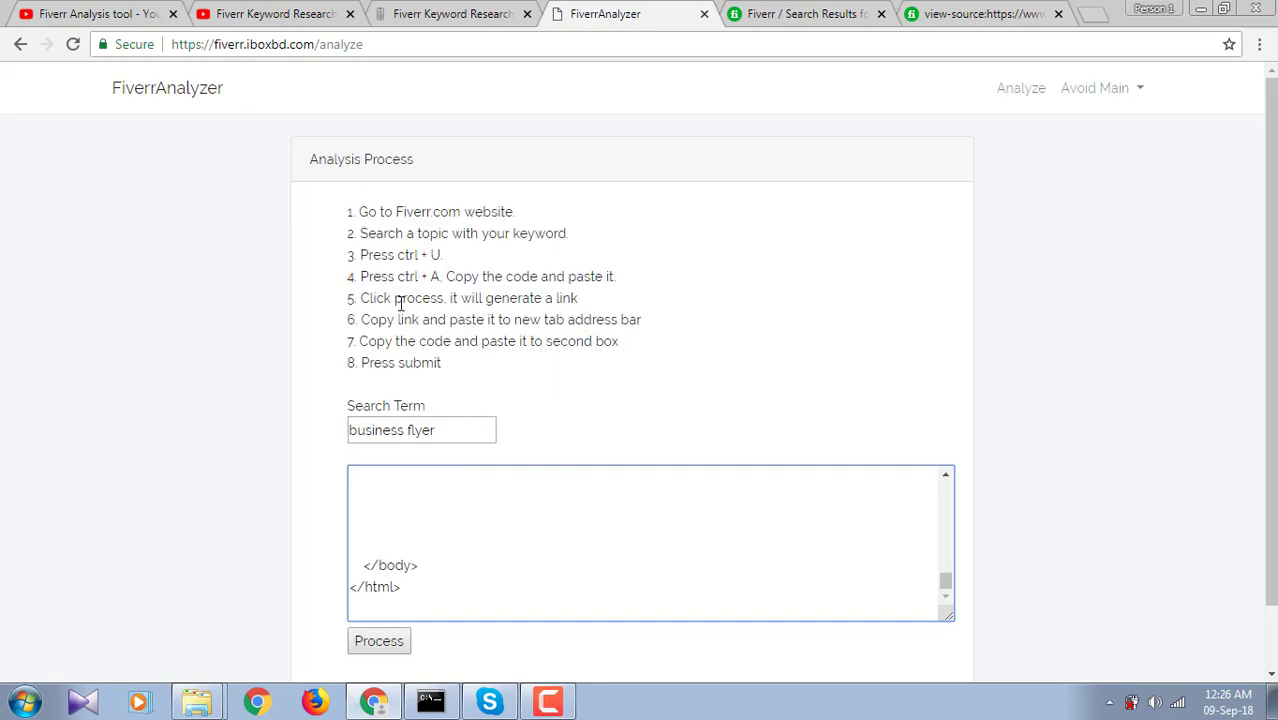
{"action": "scroll", "coordinate": [559, 300], "scroll_direction": "down", "scroll_amount": 1}
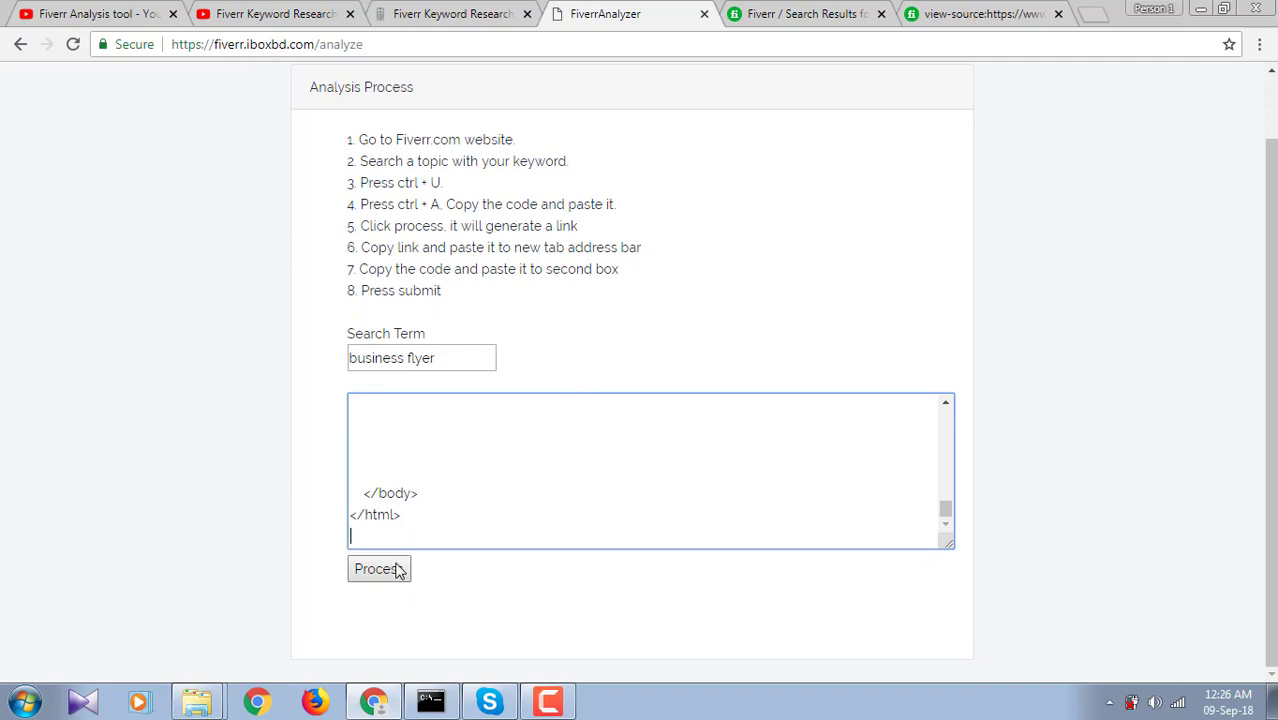
{"action": "left_click", "coordinate": [398, 570]}
Copy the complete generated gigs_as_json link and load it in a new browser tab.
{"action": "scroll", "coordinate": [599, 277], "scroll_direction": "down", "scroll_amount": 3}
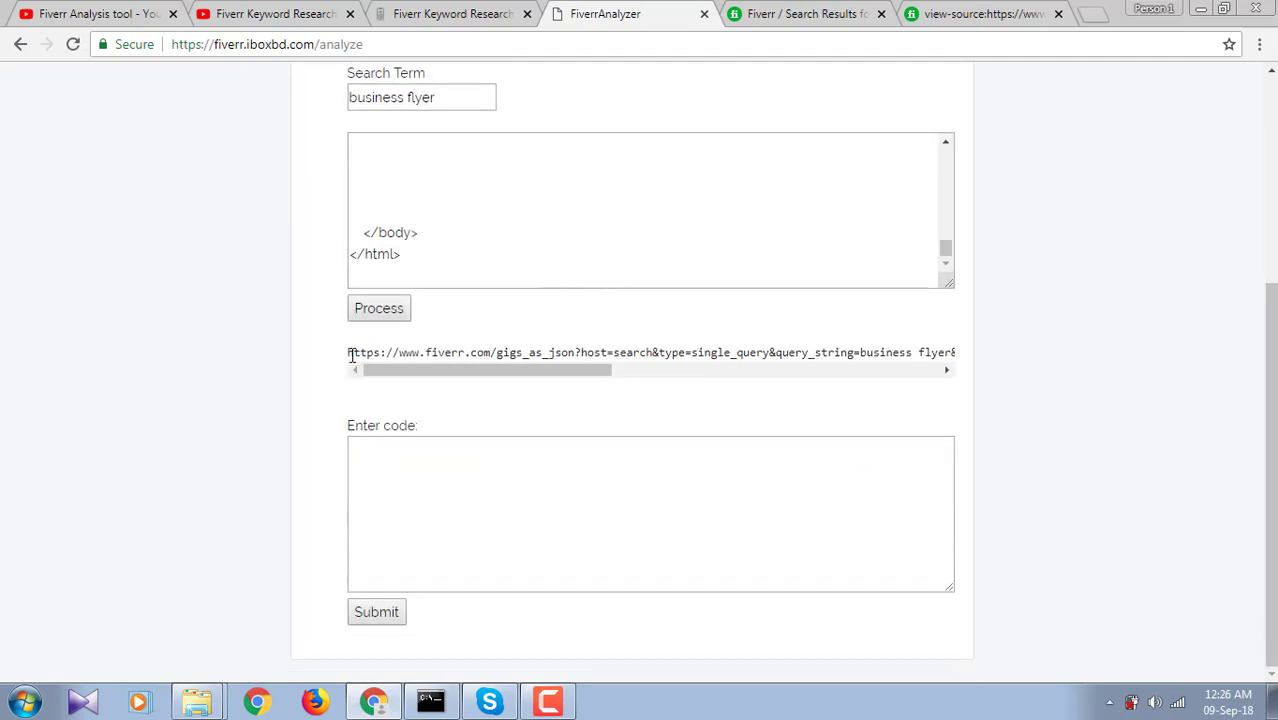
{"action": "left_click_drag", "start_coordinate": [352, 356], "coordinate": [758, 353]}
{"action": "left_click", "coordinate": [358, 354]}
{"action": "left_click_drag", "start_coordinate": [349, 353], "coordinate": [1033, 357]}
{"action": "scroll", "coordinate": [713, 341], "scroll_direction": "up", "scroll_amount": 3}
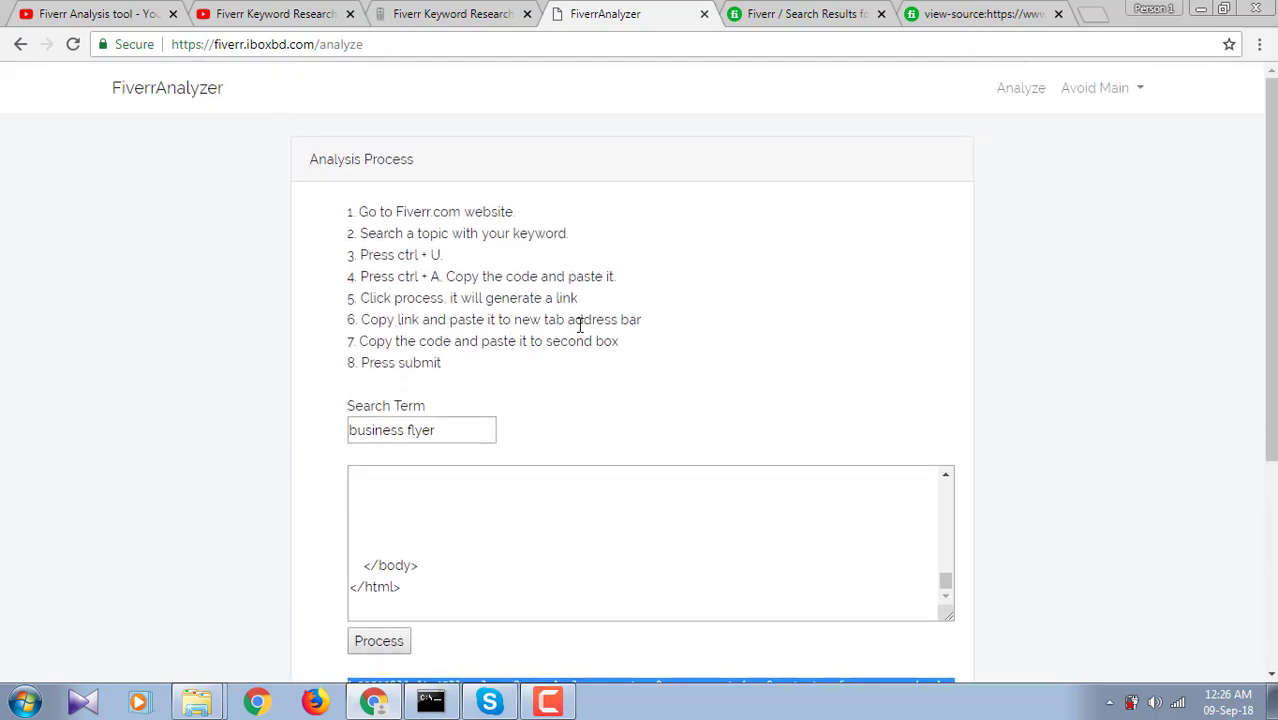
{"action": "left_click", "coordinate": [1094, 15]}
{"action": "key", "text": "Return"}
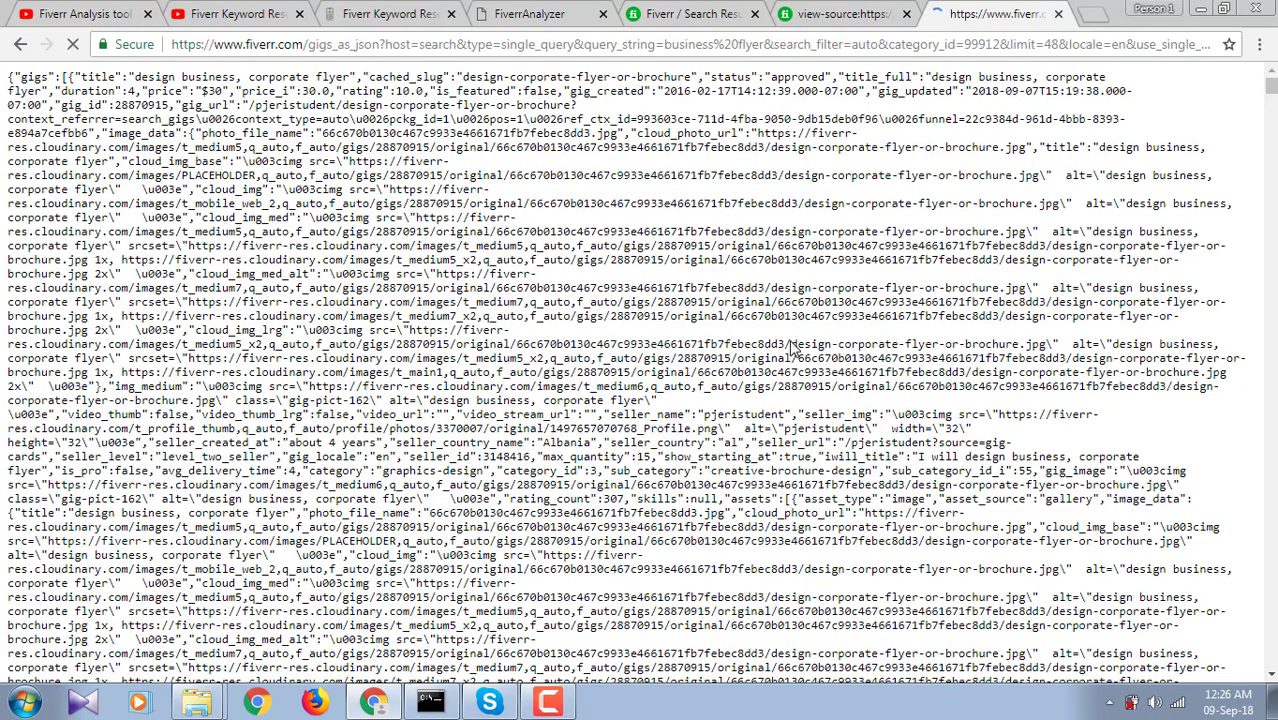
Select all of the JSON code on the loaded gigs_as_json page for copying.
{"action": "scroll", "coordinate": [815, 238], "scroll_direction": "down", "scroll_amount": 3}
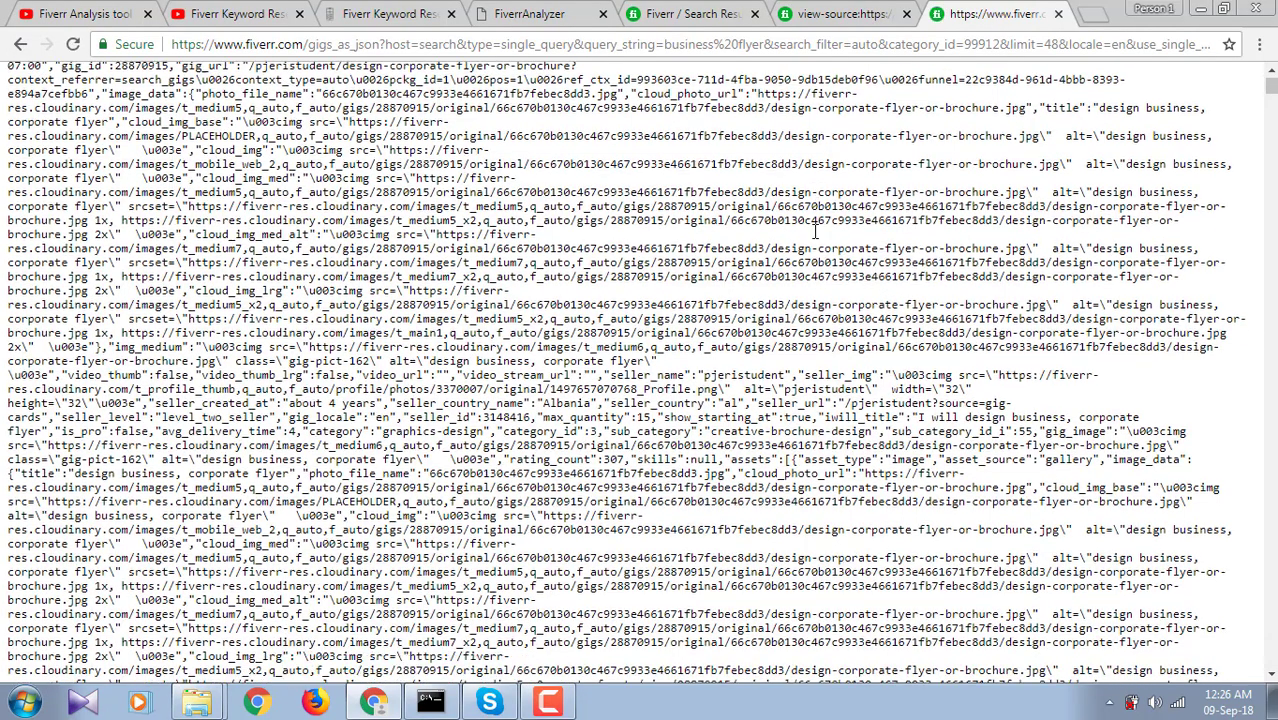
{"action": "scroll", "coordinate": [815, 231], "scroll_direction": "up", "scroll_amount": 3}
{"action": "key", "text": "ctrl+a"}
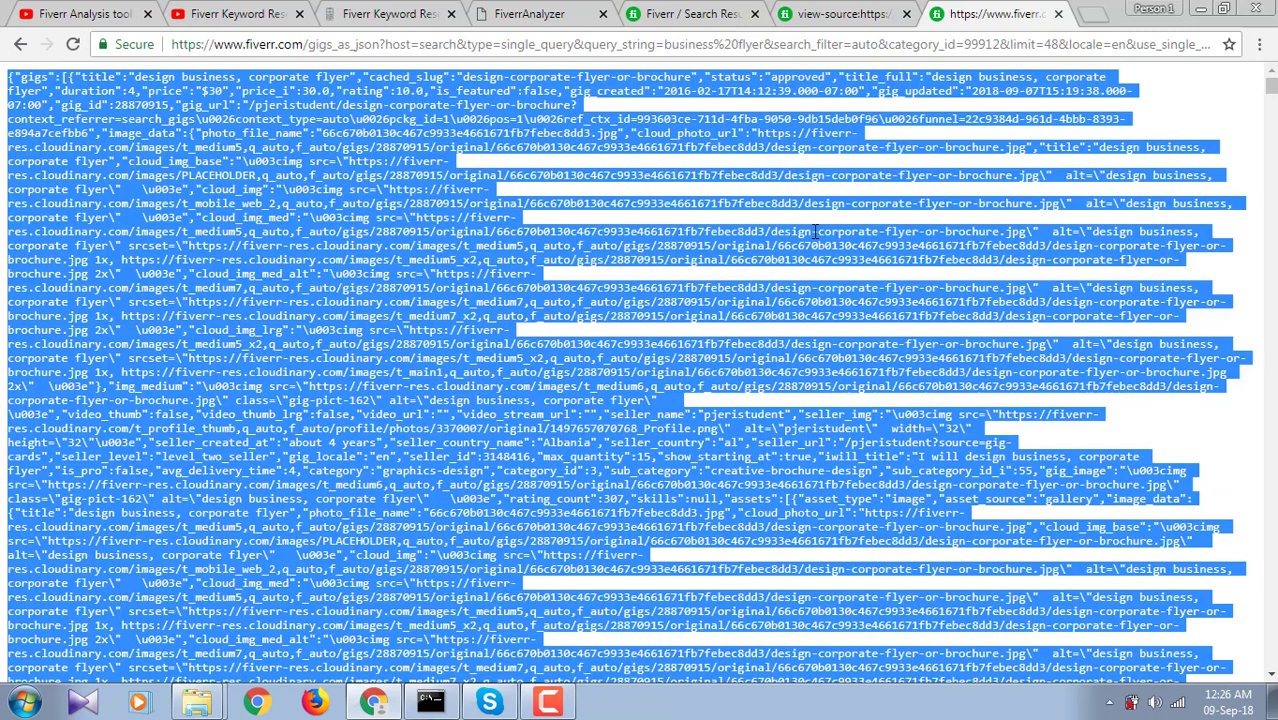
Try to paste the JSON code into FiverrAnalyzer's Enter code box.
{"action": "left_click", "coordinate": [525, 14]}
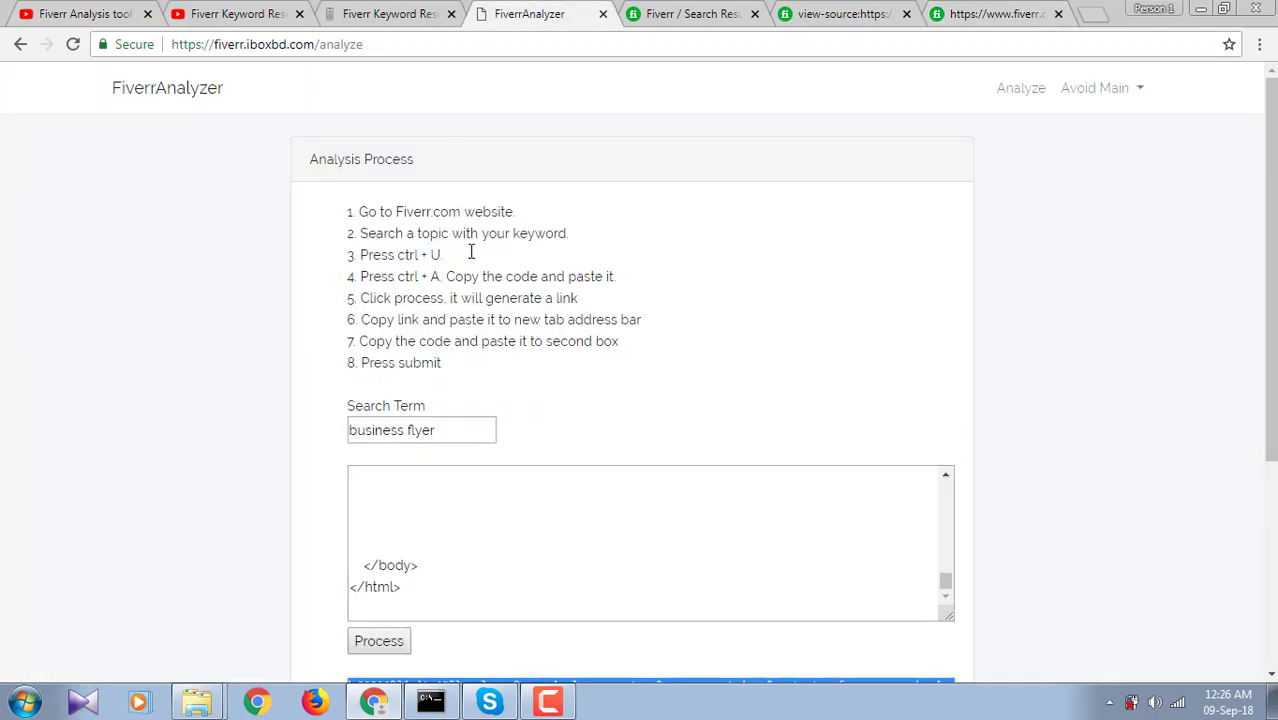
{"action": "scroll", "coordinate": [456, 164], "scroll_direction": "down", "scroll_amount": 3}
{"action": "left_click", "coordinate": [436, 523]}
{"action": "type", "text": "https://www.fiverr.com/gigs_as_json?host=search&type=single_query&query_string=business flyer&search_filter=auto&category_id=99912&limit=48&locale=en&use_single_query=true&en_query_string=&context_referrer=search_gigs"}
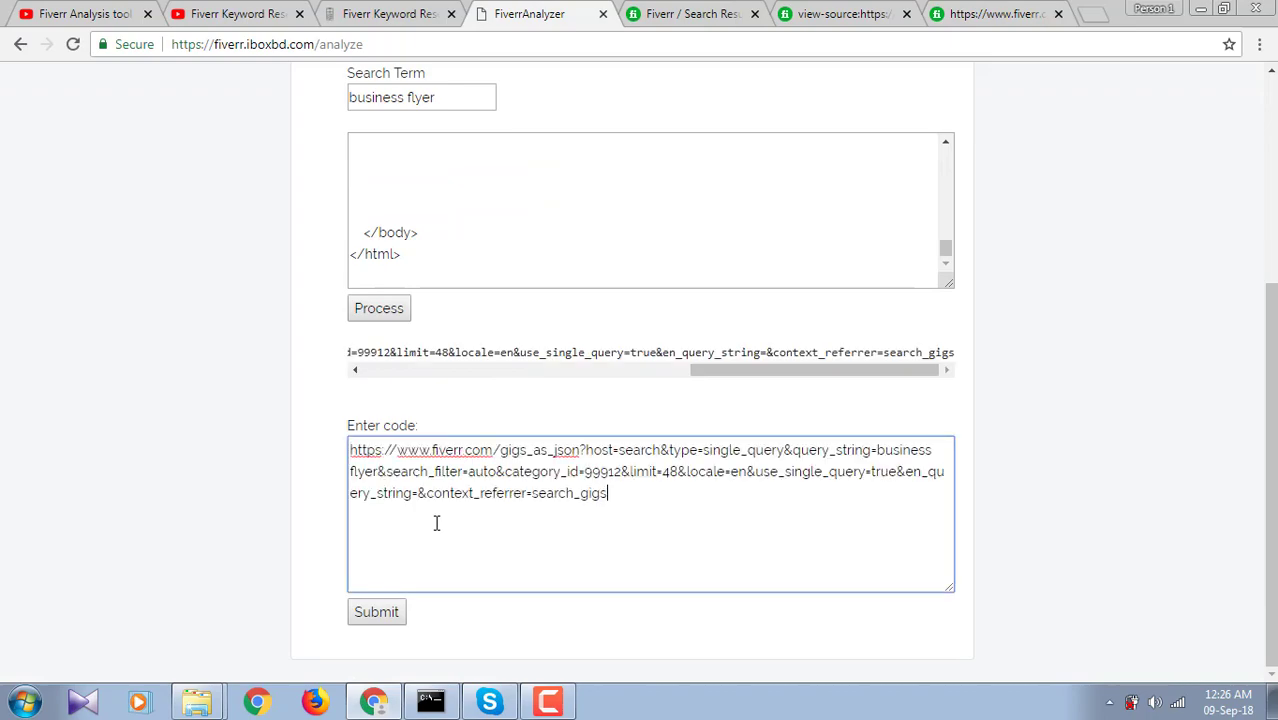
Replace the link in FiverrAnalyzer's Enter code box with the complete JSON code copied from the gigs_as_json page.
{"action": "left_click_drag", "start_coordinate": [628, 497], "coordinate": [322, 434]}
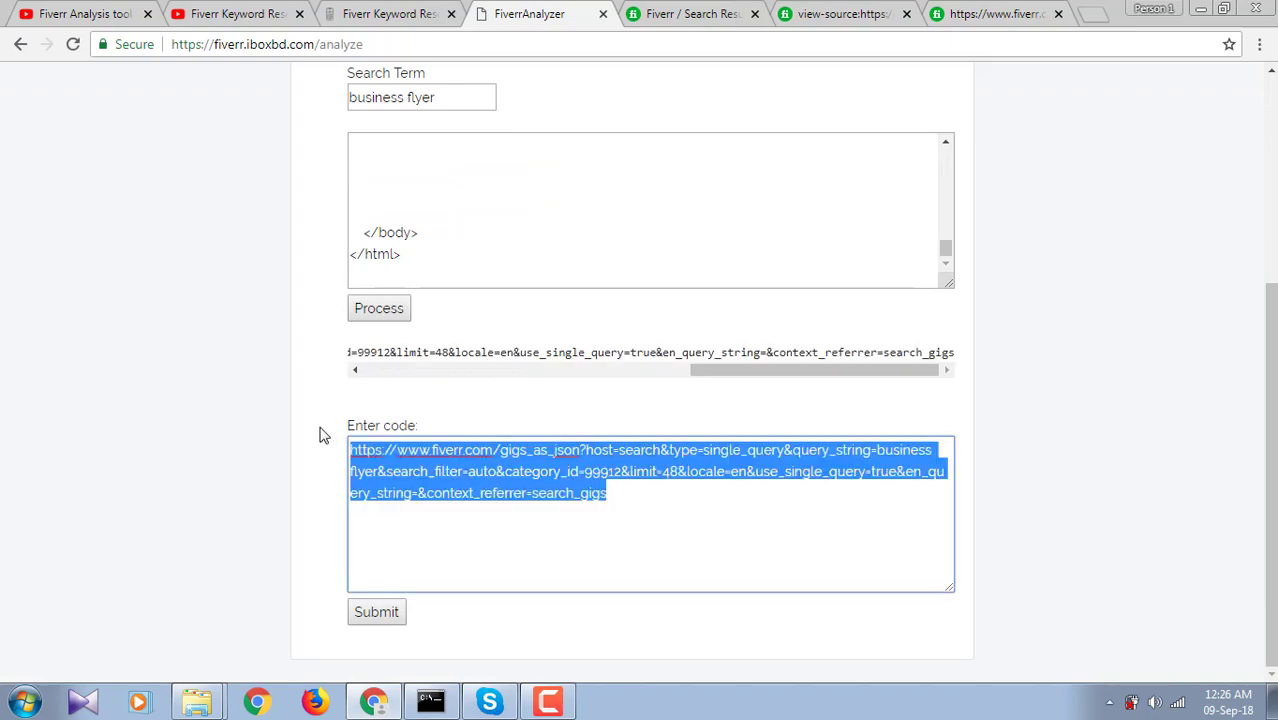
{"action": "left_click", "coordinate": [990, 14]}
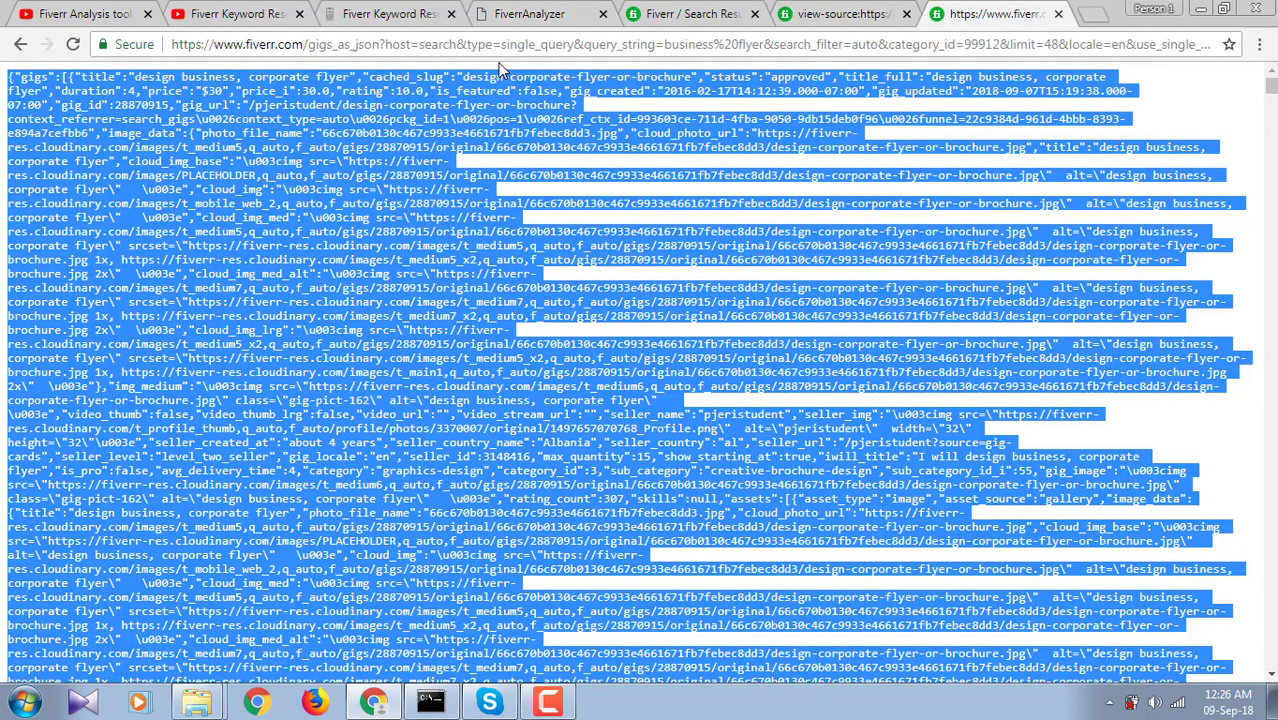
{"action": "left_click", "coordinate": [552, 13]}
{"action": "left_click", "coordinate": [660, 499]}
{"action": "left_click_drag", "start_coordinate": [660, 499], "coordinate": [313, 434]}
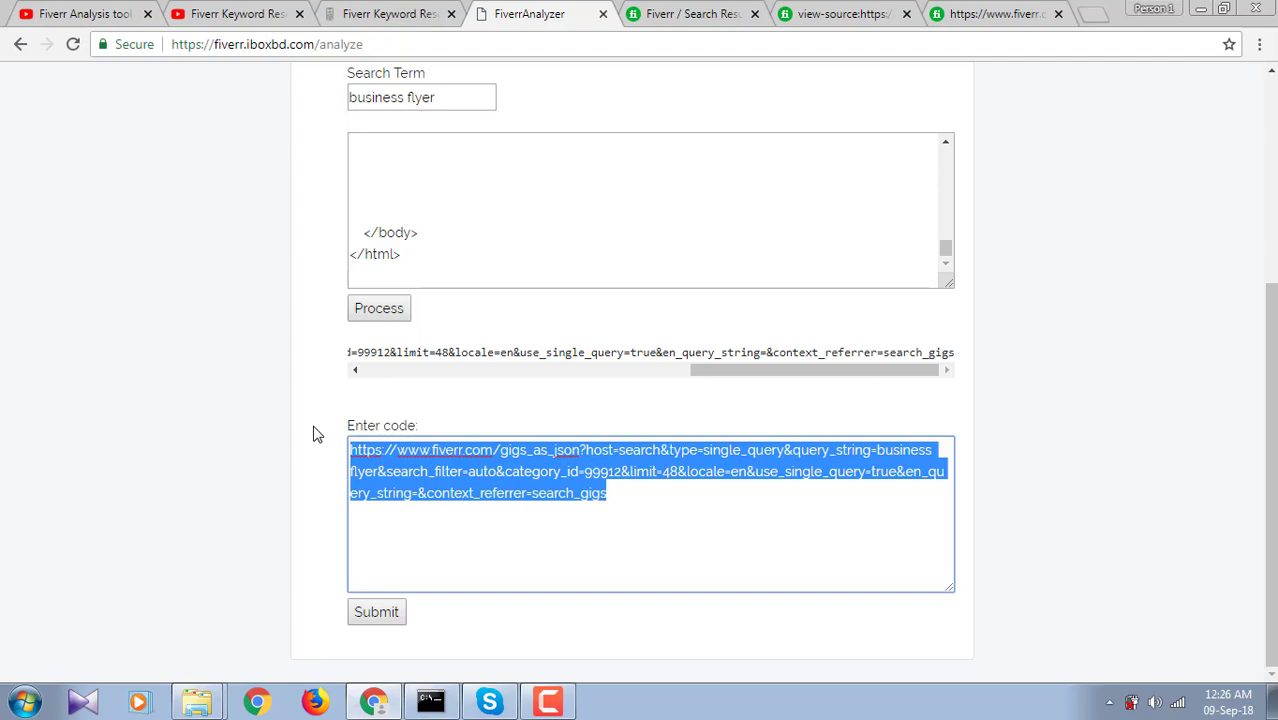
{"action": "left_click", "coordinate": [988, 16]}
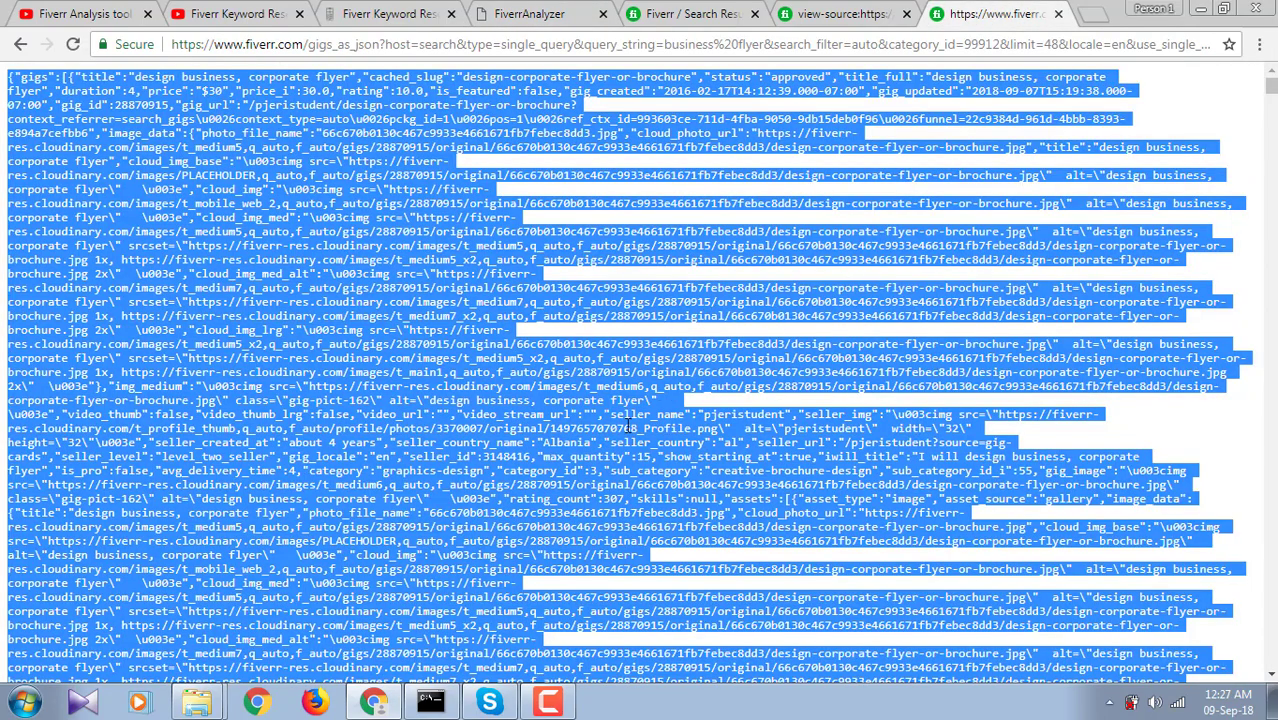
{"action": "left_click", "coordinate": [522, 14]}
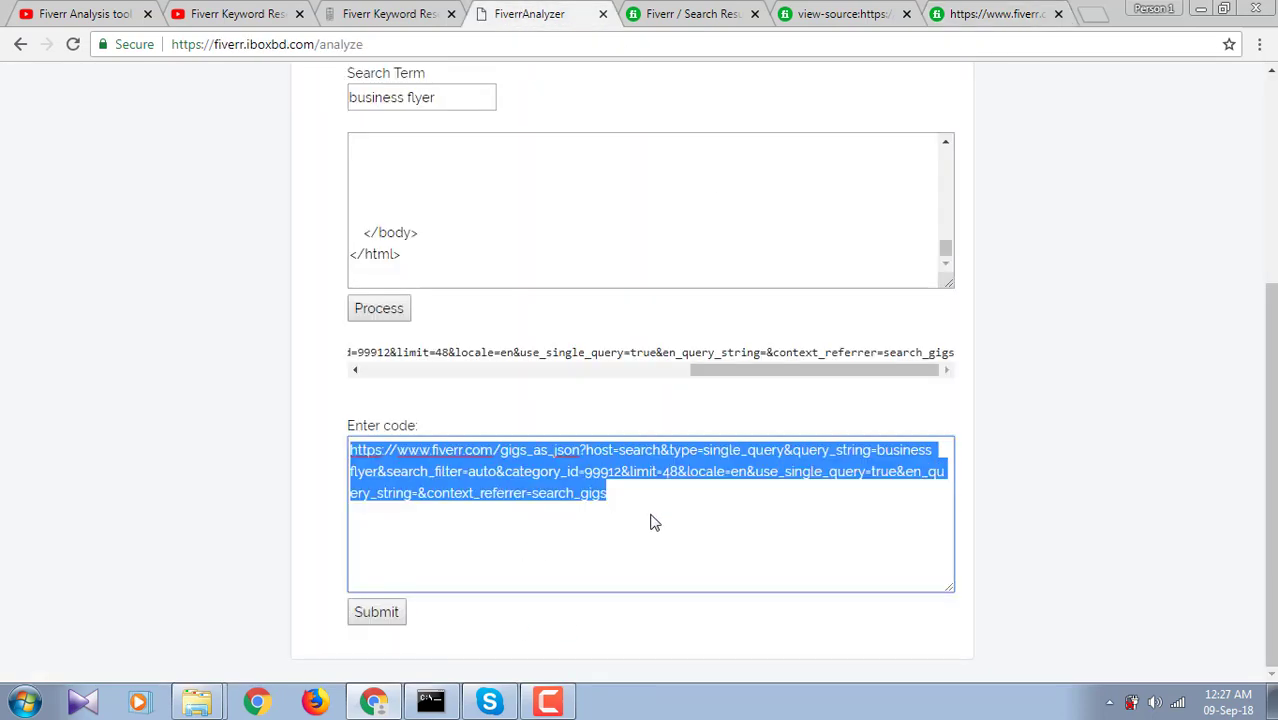
{"action": "key", "text": "ctrl+v"}
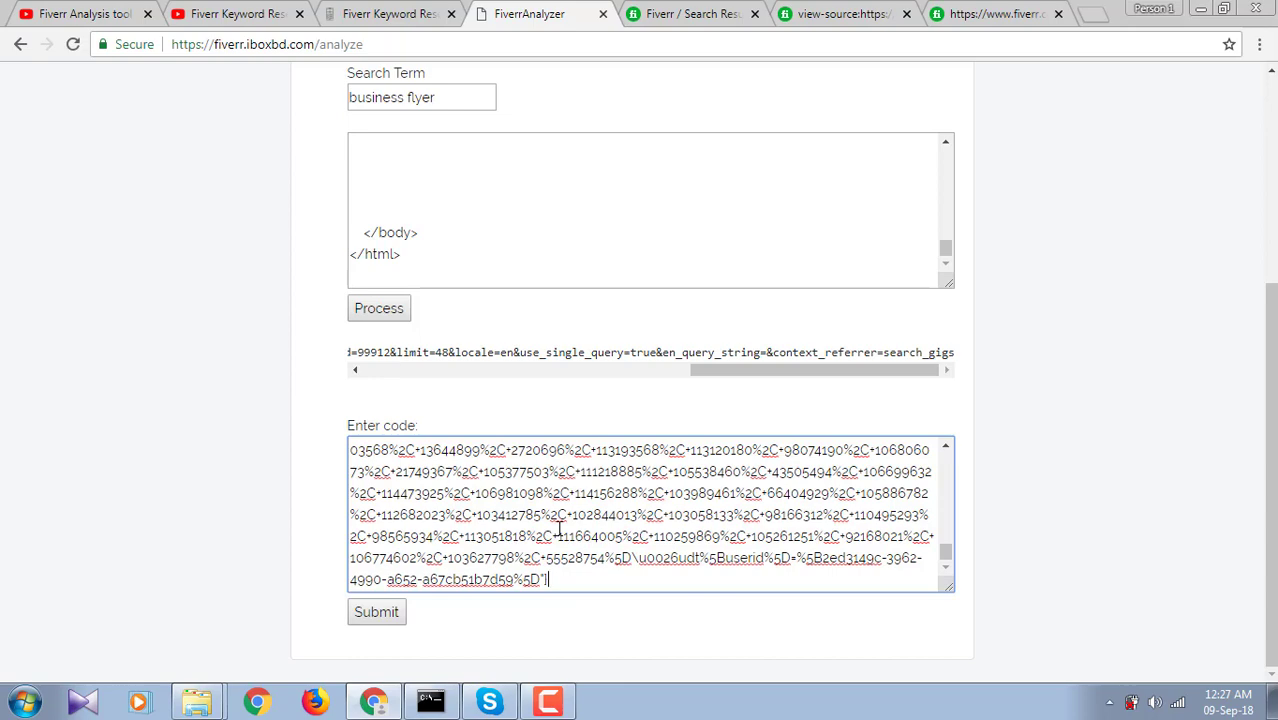
Submit the pasted JSON code in FiverrAnalyzer and open the parsed analysis table.
{"action": "scroll", "coordinate": [558, 530], "scroll_direction": "up", "scroll_amount": 5}
{"action": "scroll", "coordinate": [558, 530], "scroll_direction": "down", "scroll_amount": 5}
{"action": "left_click", "coordinate": [398, 620]}
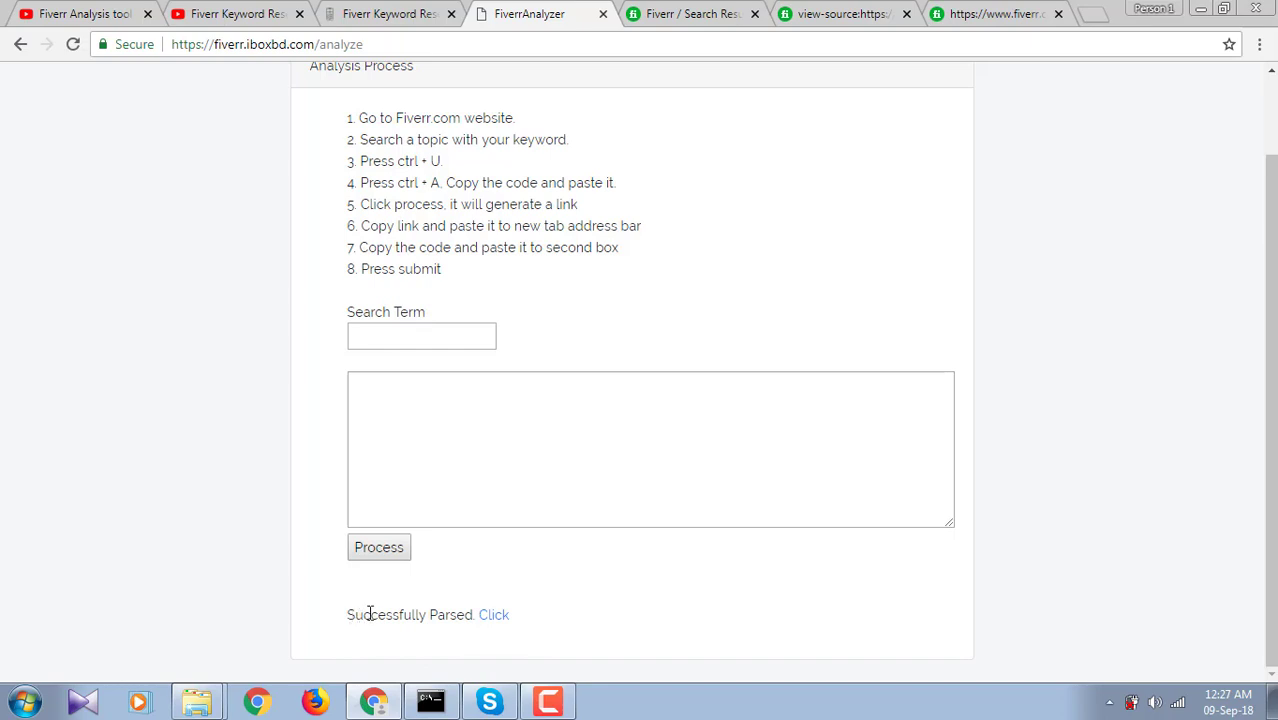
{"action": "left_click", "coordinate": [495, 616]}
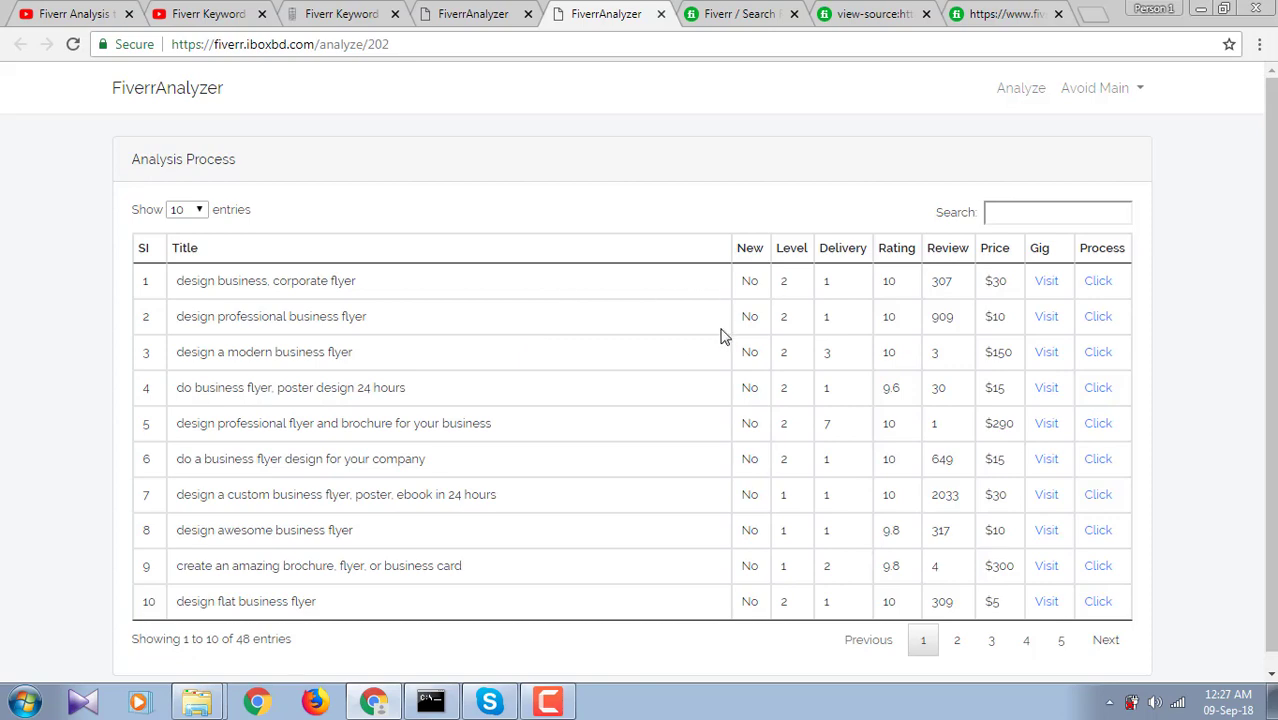
Browse the gigs in Fiverr's "business flyer" search results and compare them with the FiverrAnalyzer table.
{"action": "left_click", "coordinate": [728, 12]}
{"action": "scroll", "coordinate": [818, 350], "scroll_direction": "down", "scroll_amount": 7}
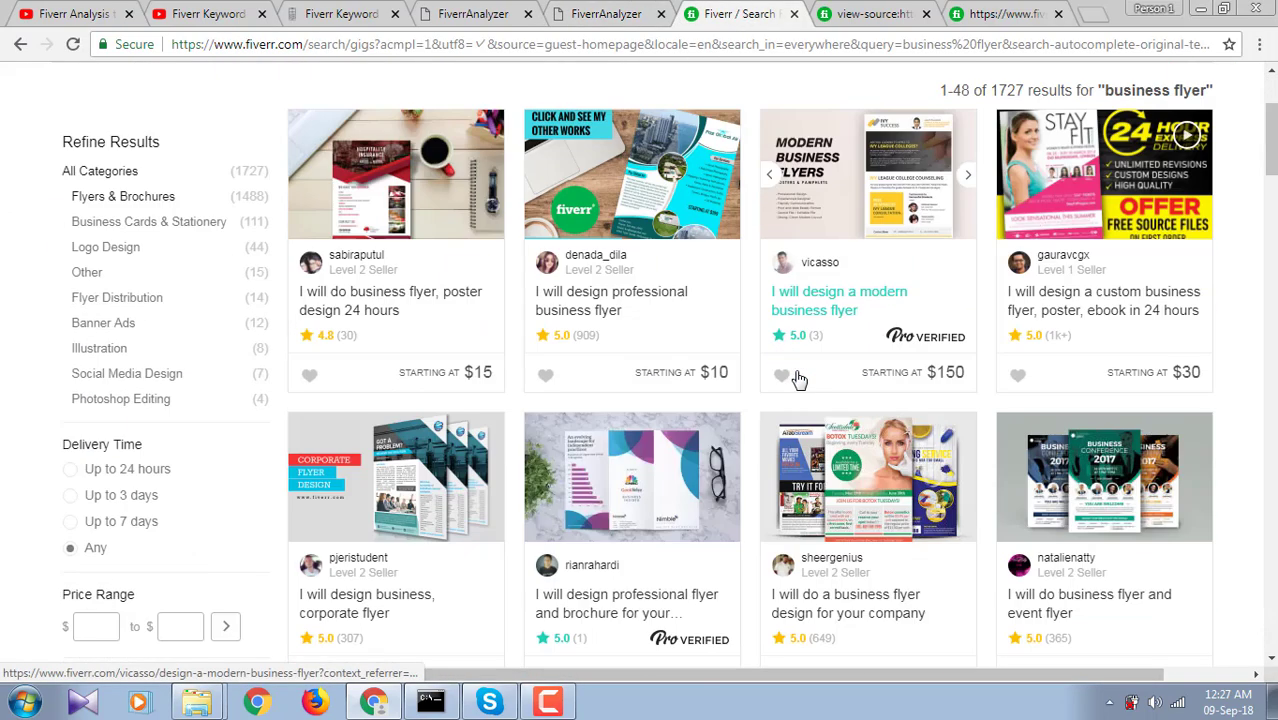
{"action": "scroll", "coordinate": [895, 336], "scroll_direction": "down", "scroll_amount": 12}
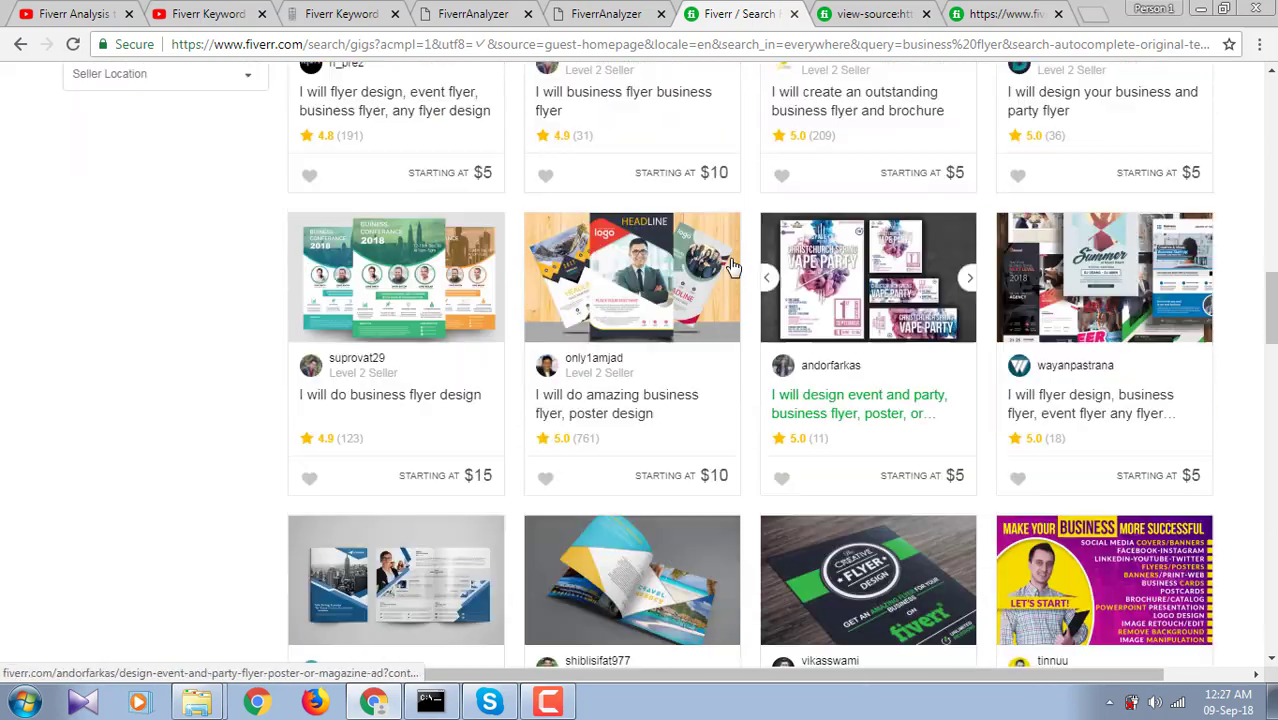
{"action": "left_click", "coordinate": [585, 10]}
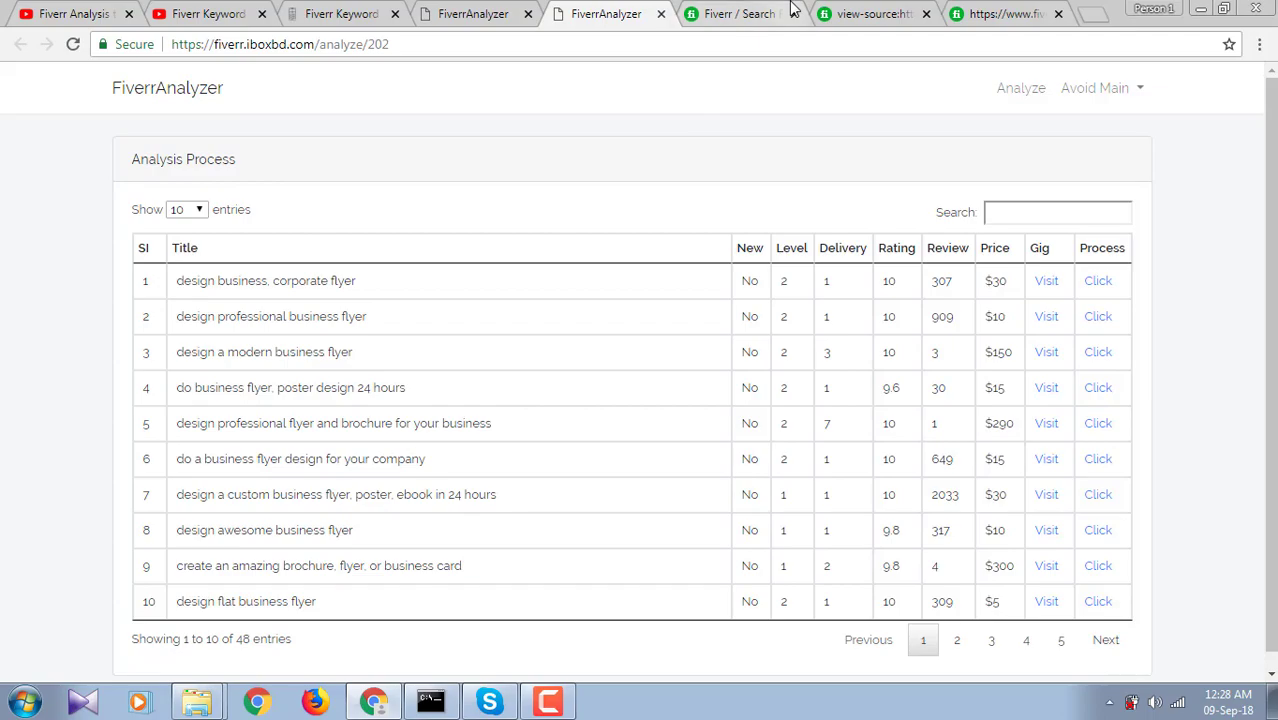
{"action": "left_click", "coordinate": [745, 14]}
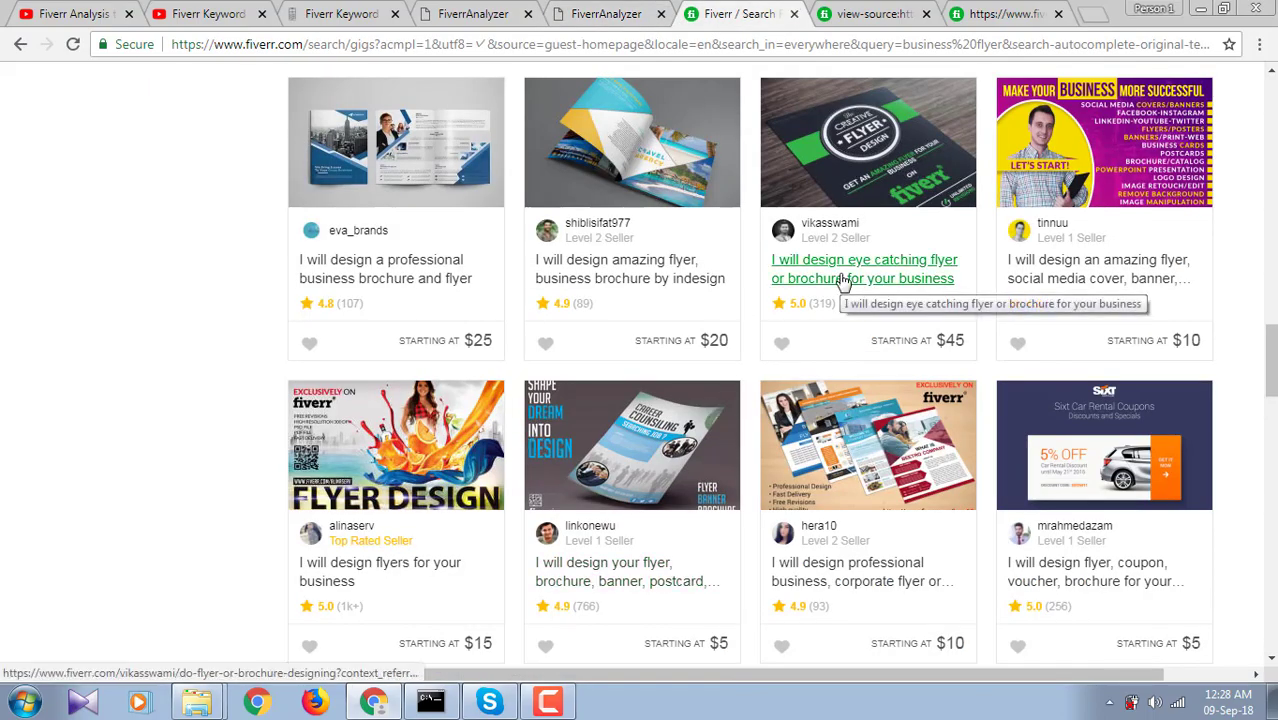
{"action": "scroll", "coordinate": [825, 282], "scroll_direction": "up", "scroll_amount": 10}
{"action": "scroll", "coordinate": [840, 282], "scroll_direction": "up", "scroll_amount": 10}
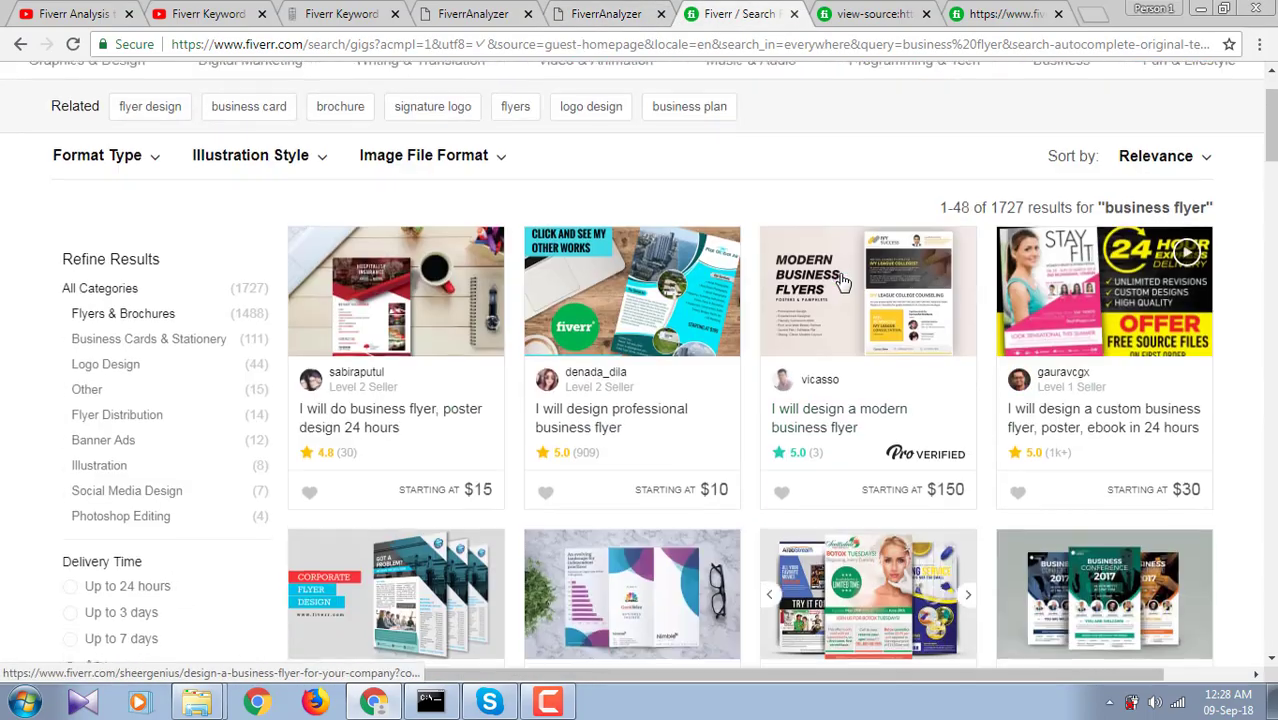
{"action": "scroll", "coordinate": [843, 282], "scroll_direction": "down", "scroll_amount": 15}
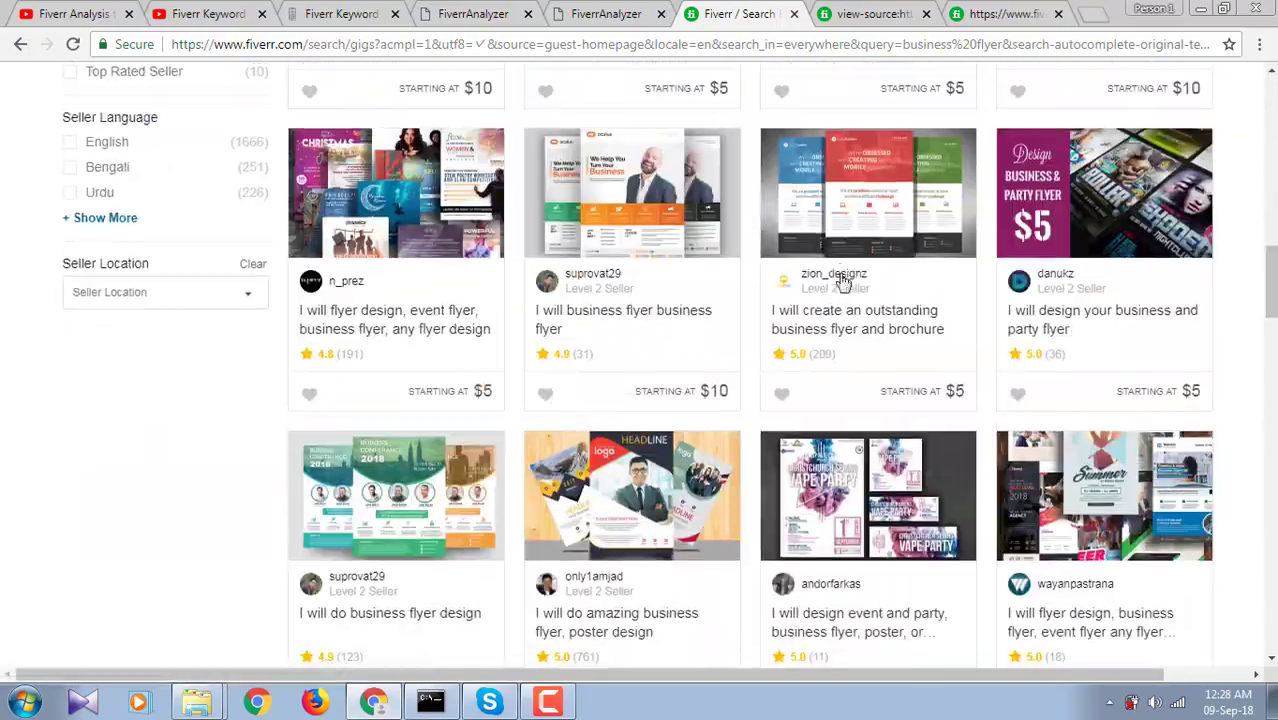
{"action": "scroll", "coordinate": [843, 282], "scroll_direction": "down", "scroll_amount": 15}
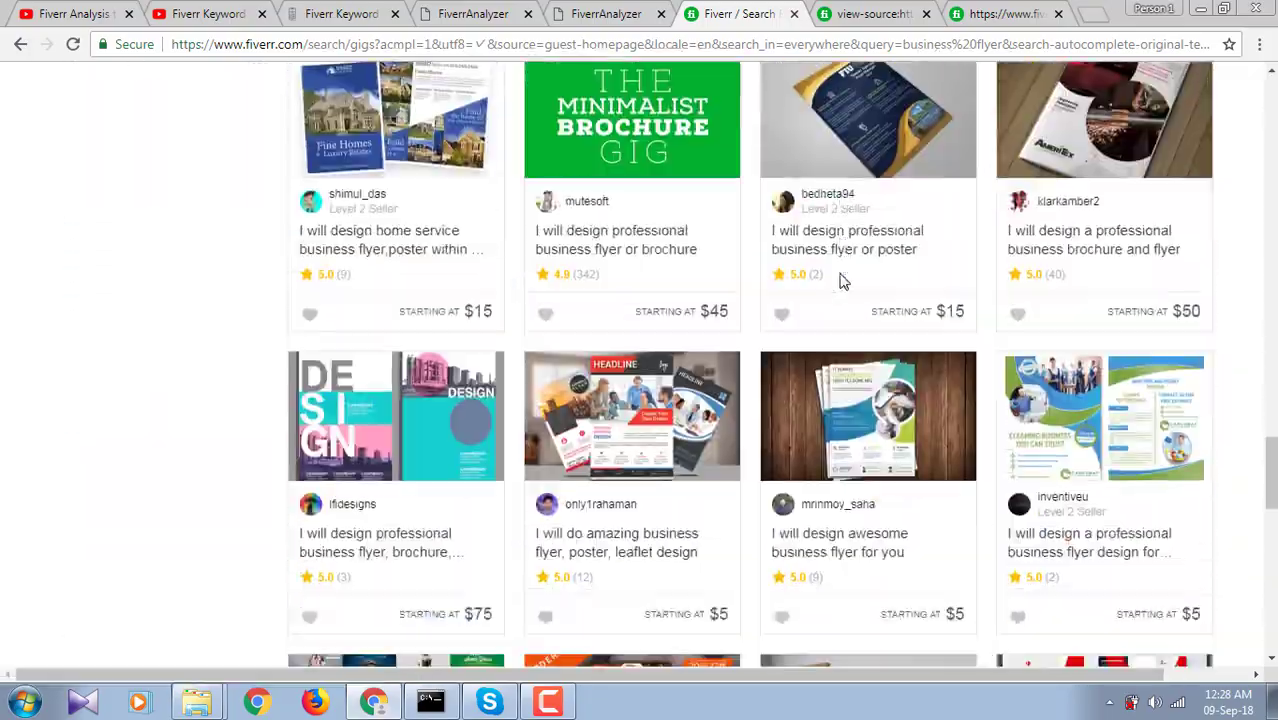
{"action": "scroll", "coordinate": [843, 282], "scroll_direction": "up", "scroll_amount": 10}
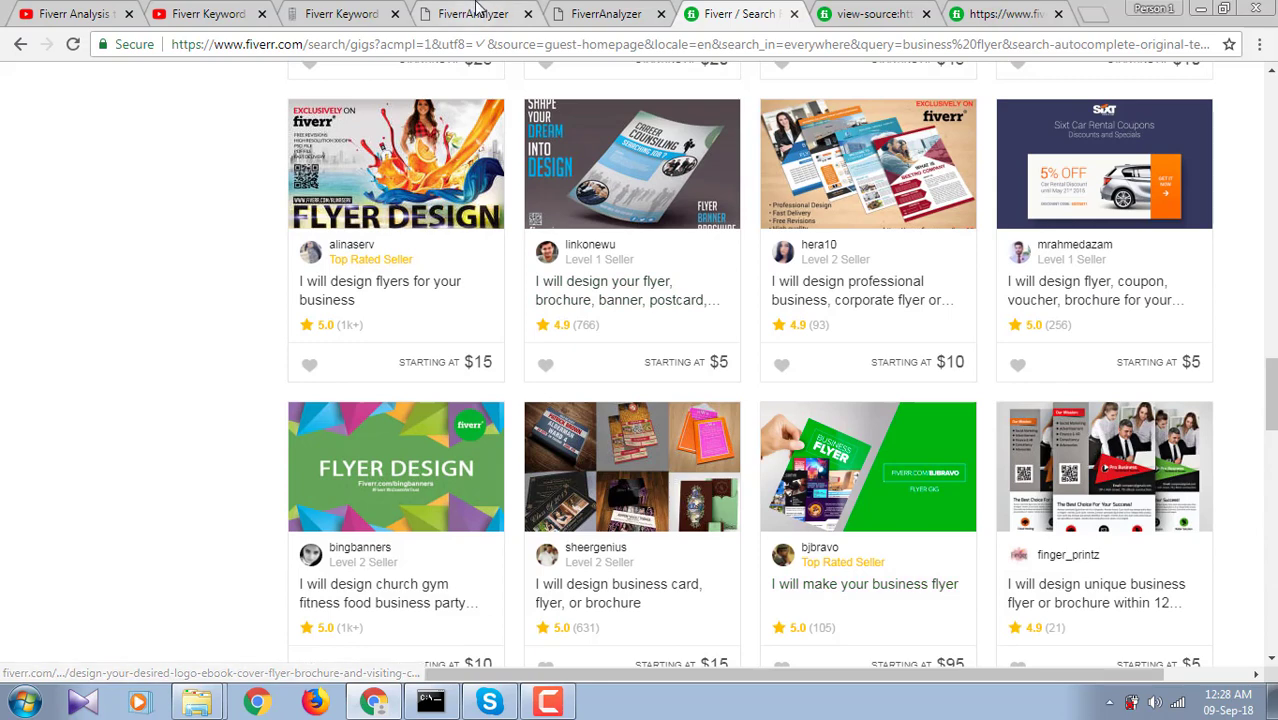
Examine the SI positions, review counts and prices of gigs 7 and 5 in the FiverrAnalyzer table.
{"action": "left_click", "coordinate": [476, 13]}
{"action": "left_click", "coordinate": [606, 13]}
{"action": "scroll", "coordinate": [600, 345], "scroll_direction": "down", "scroll_amount": 1}
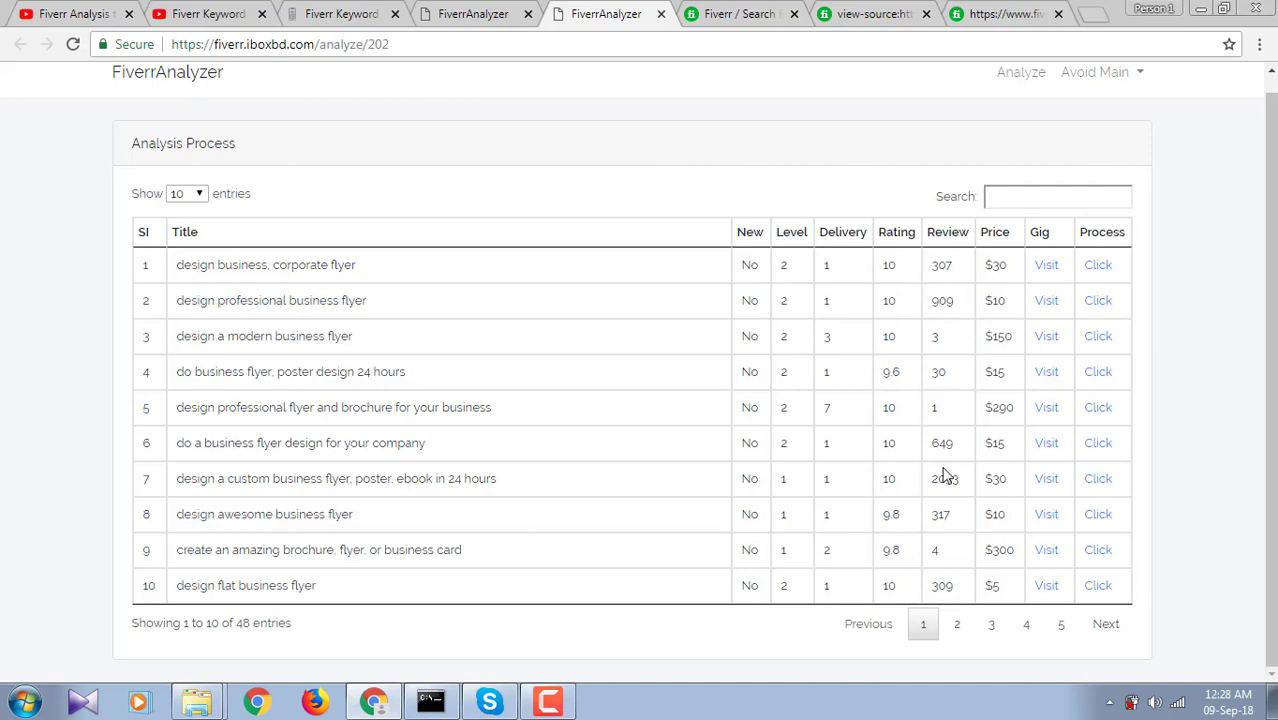
{"action": "left_click_drag", "start_coordinate": [961, 484], "coordinate": [940, 478]}
{"action": "left_click", "coordinate": [145, 480]}
{"action": "double_click", "coordinate": [934, 405]}
{"action": "left_click", "coordinate": [148, 407]}
{"action": "left_click_drag", "start_coordinate": [1014, 410], "coordinate": [995, 411]}
{"action": "double_click", "coordinate": [995, 412]}
{"action": "left_click", "coordinate": [953, 416]}
Sort the analysis table by Review from highest to lowest and examine the review counts and SI positions of the top three gigs.
{"action": "left_click", "coordinate": [951, 241]}
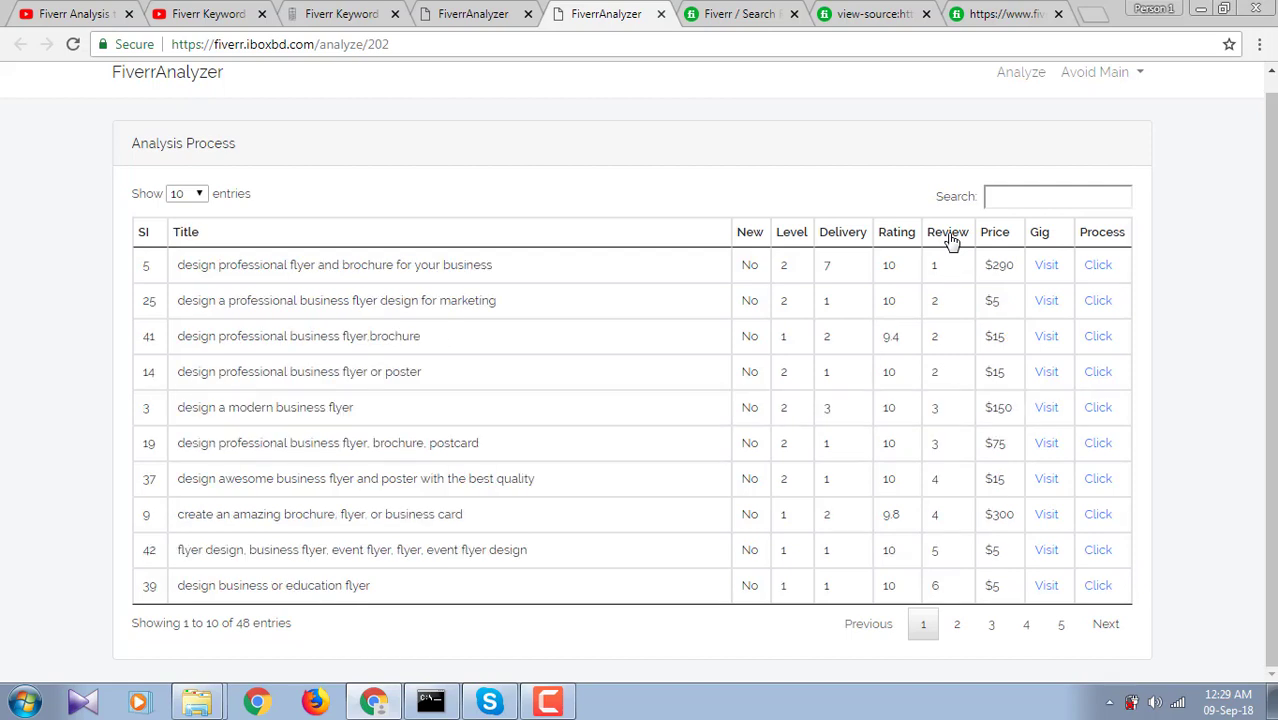
{"action": "left_click", "coordinate": [951, 241]}
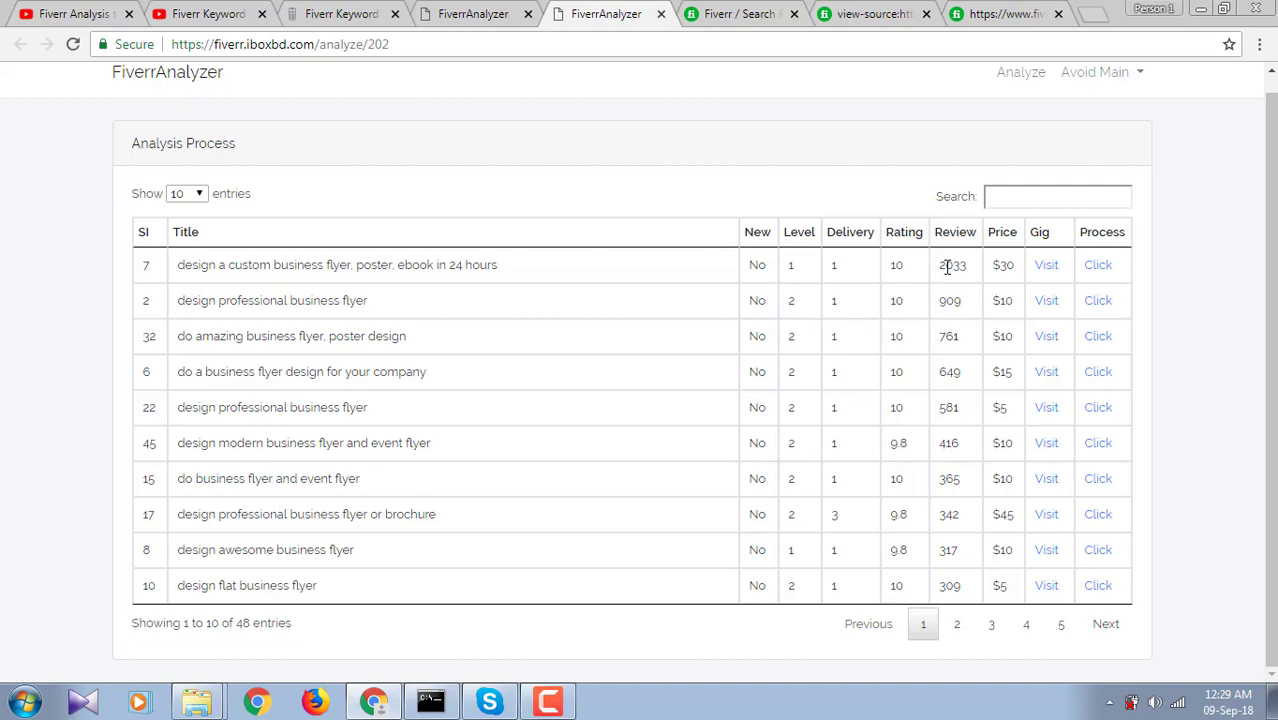
{"action": "double_click", "coordinate": [146, 265]}
{"action": "left_click_drag", "start_coordinate": [960, 300], "coordinate": [942, 306]}
{"action": "double_click", "coordinate": [146, 300]}
{"action": "double_click", "coordinate": [958, 336]}
{"action": "double_click", "coordinate": [150, 336]}
{"action": "left_click_drag", "start_coordinate": [163, 340], "coordinate": [142, 337]}
{"action": "left_click", "coordinate": [160, 338]}
{"action": "double_click", "coordinate": [160, 338]}
{"action": "left_click", "coordinate": [160, 342]}
{"action": "double_click", "coordinate": [150, 337]}
{"action": "left_click", "coordinate": [165, 340]}
Sort the analysis table by Price from highest to lowest and examine the SI positions of the most expensive gigs.
{"action": "left_click", "coordinate": [1001, 241]}
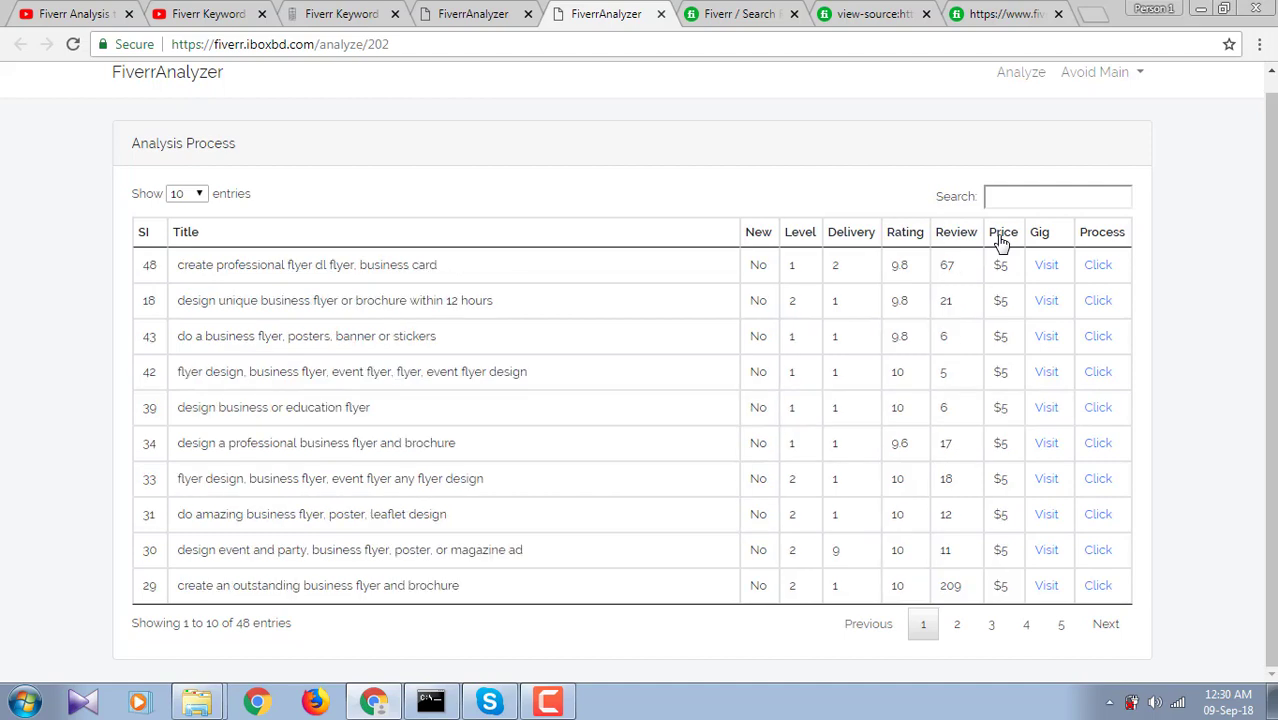
{"action": "left_click", "coordinate": [1001, 241]}
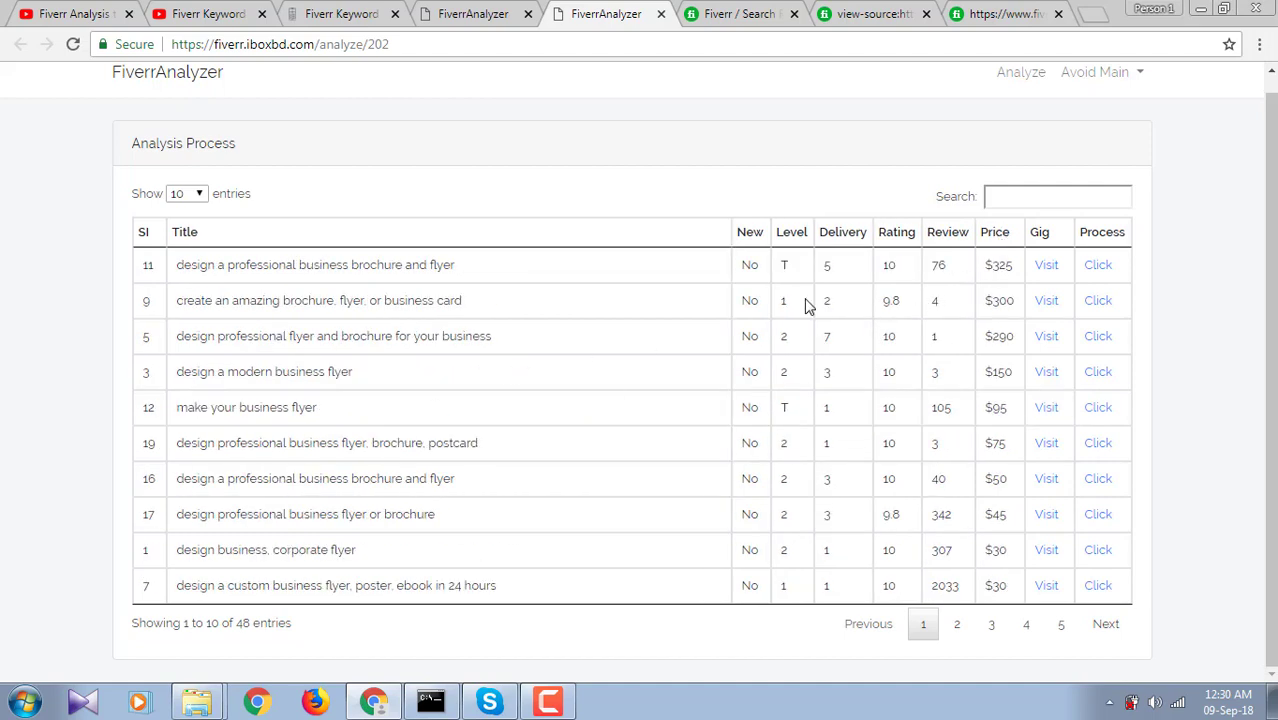
{"action": "double_click", "coordinate": [997, 265]}
{"action": "left_click", "coordinate": [153, 265]}
{"action": "double_click", "coordinate": [153, 265]}
{"action": "left_click_drag", "start_coordinate": [1010, 370], "coordinate": [152, 376]}
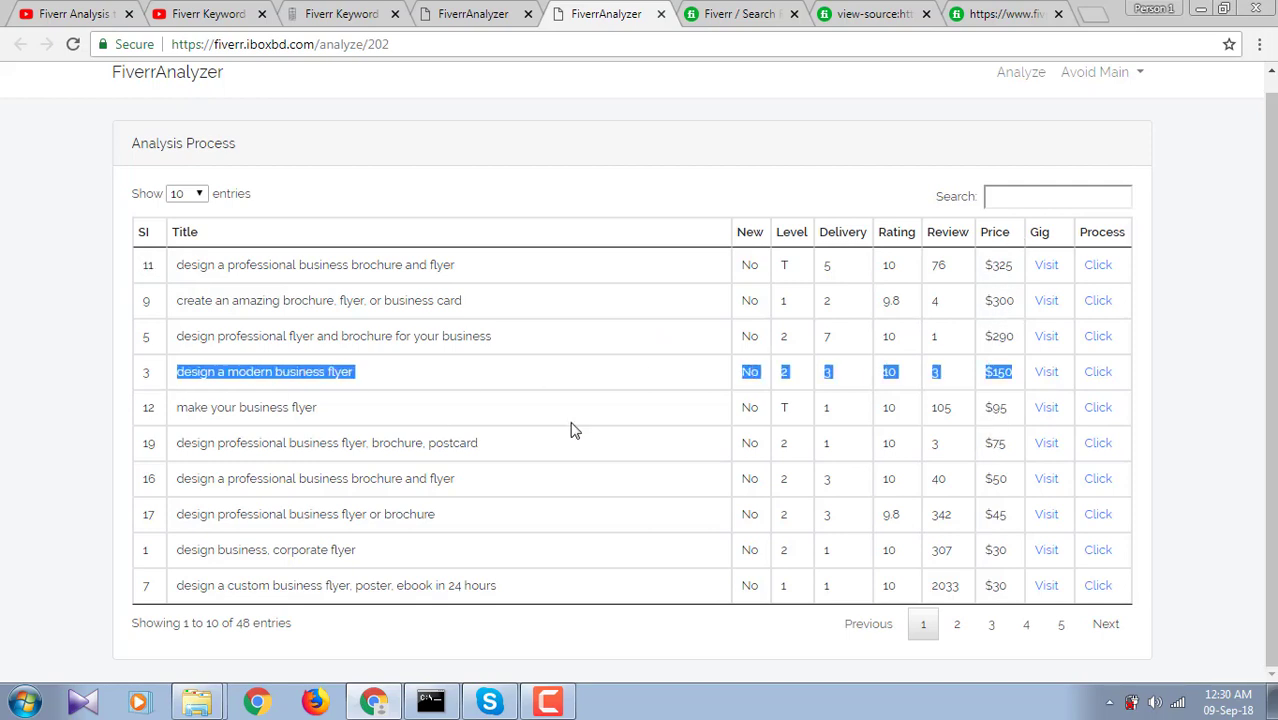
{"action": "left_click", "coordinate": [541, 430]}
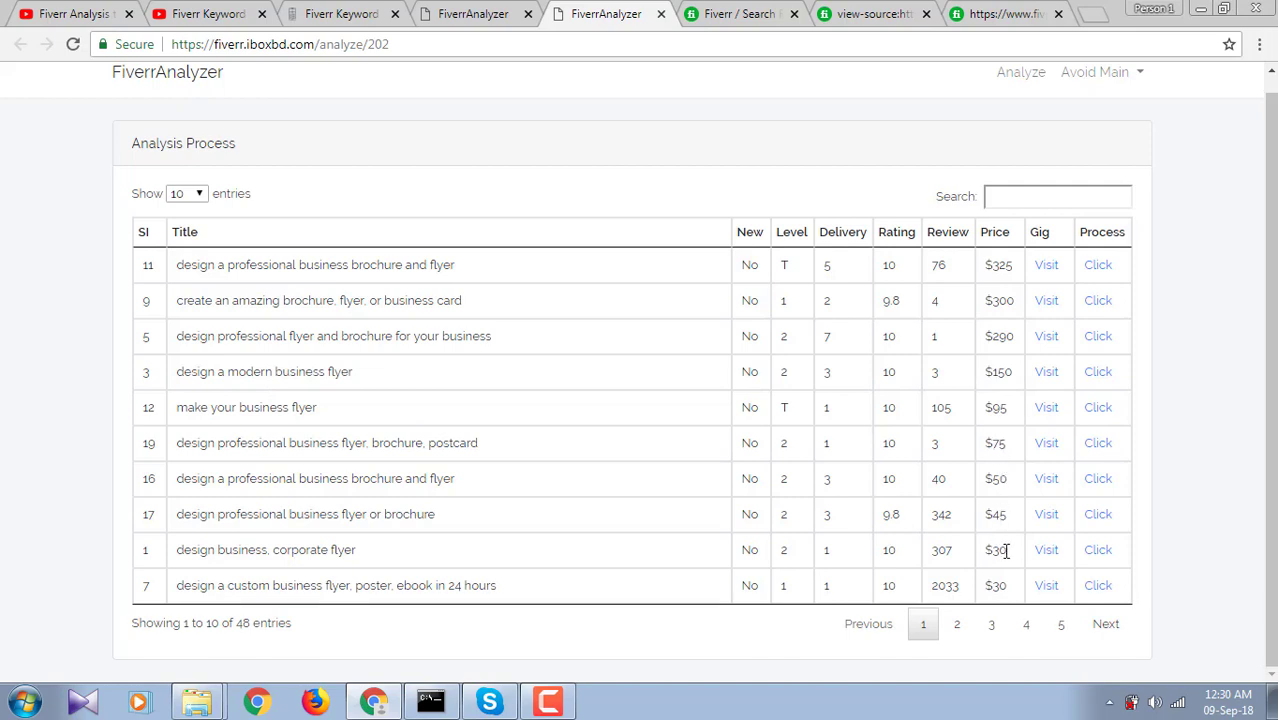
Check gig 7's review count, look through pages 2 and 3 of the price-sorted table, and return to page 1.
{"action": "left_click_drag", "start_coordinate": [933, 586], "coordinate": [960, 587]}
{"action": "left_click", "coordinate": [970, 592]}
{"action": "left_click", "coordinate": [957, 624]}
{"action": "left_click", "coordinate": [993, 626]}
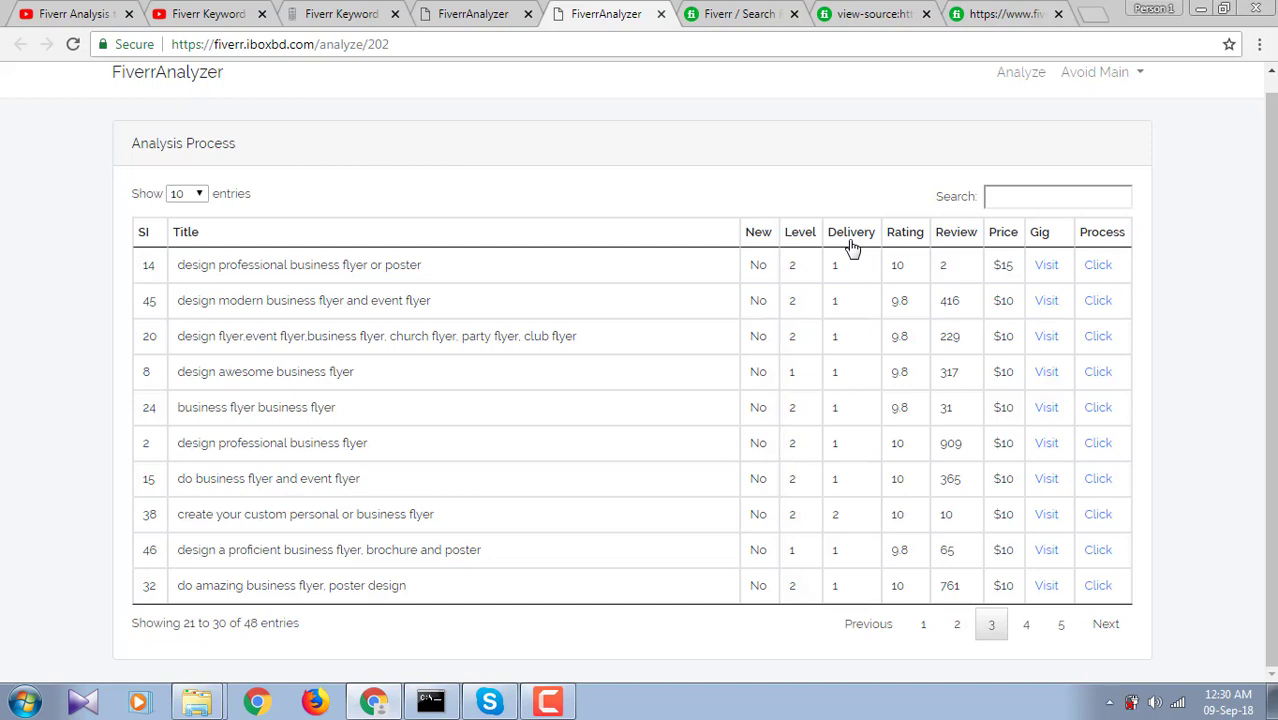
{"action": "left_click", "coordinate": [923, 624]}
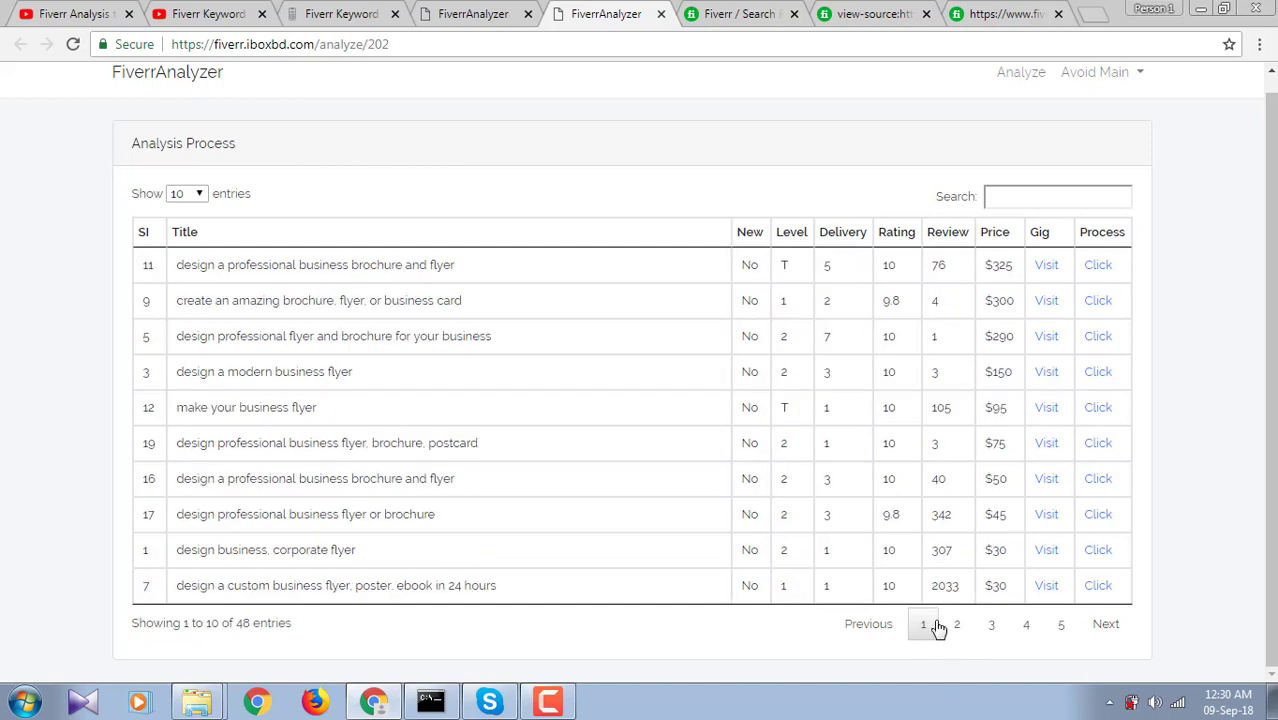
Sort the analysis table by shortest Delivery, look through pages 3 and 4, and return to page 1.
{"action": "left_click", "coordinate": [841, 236]}
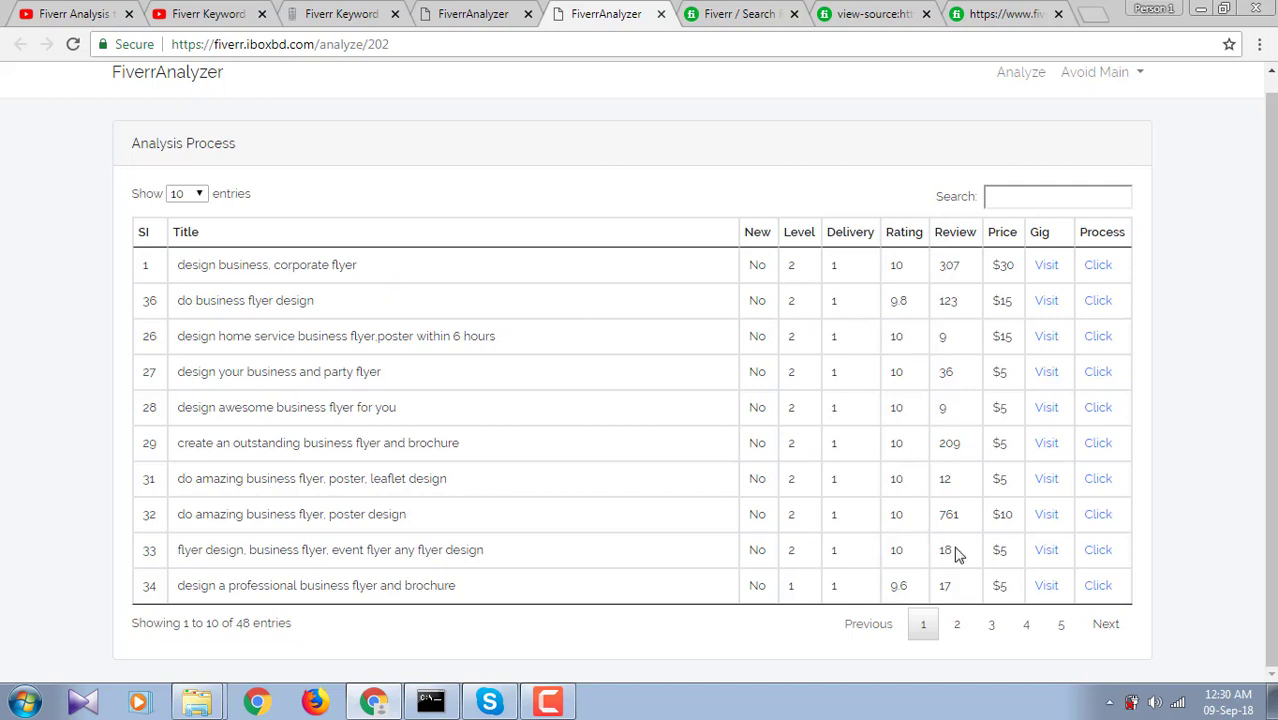
{"action": "left_click", "coordinate": [993, 624]}
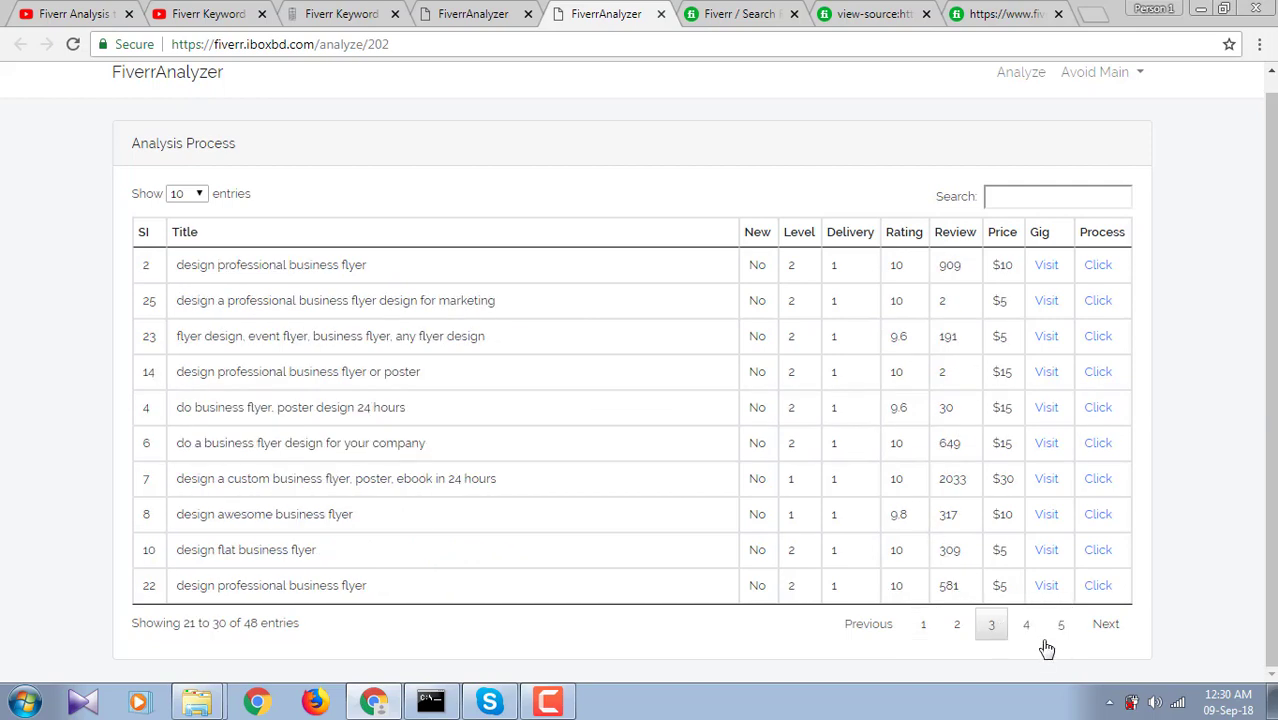
{"action": "left_click", "coordinate": [1038, 636]}
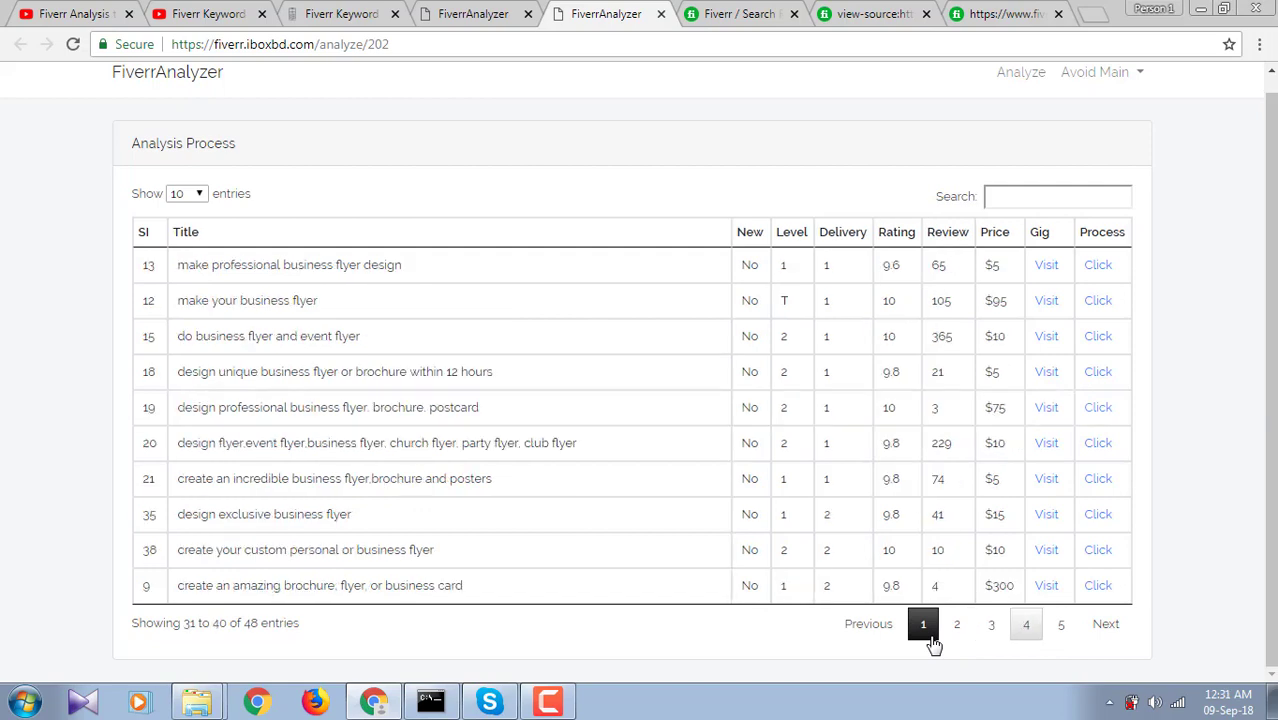
{"action": "left_click", "coordinate": [920, 625]}
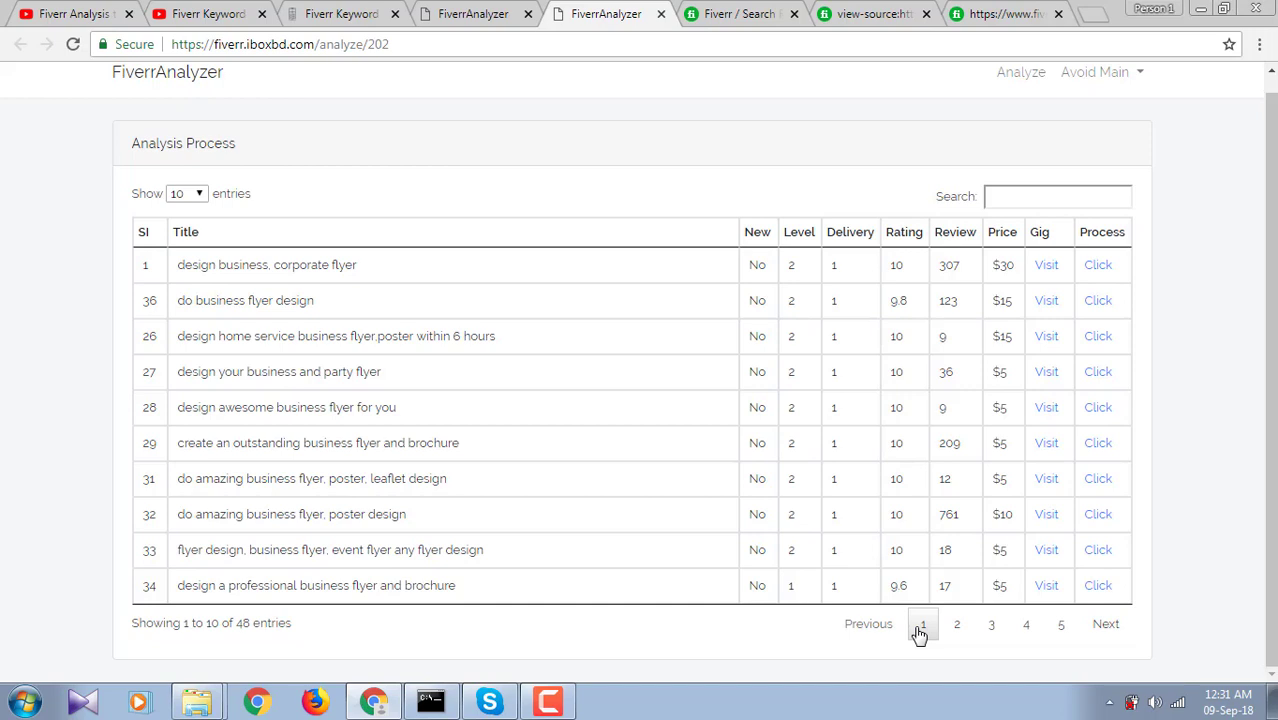
{"action": "scroll", "coordinate": [521, 362], "scroll_direction": "up", "scroll_amount": 1}
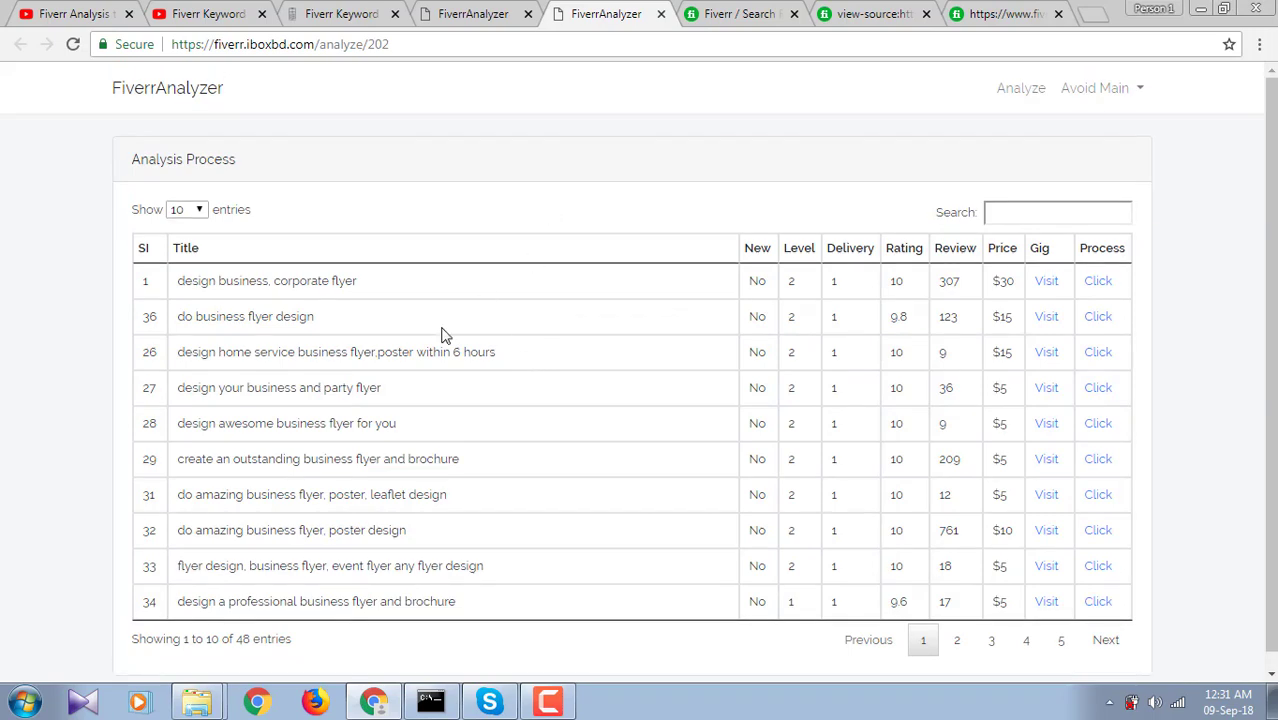
{"action": "scroll", "coordinate": [502, 302], "scroll_direction": "down", "scroll_amount": 1}
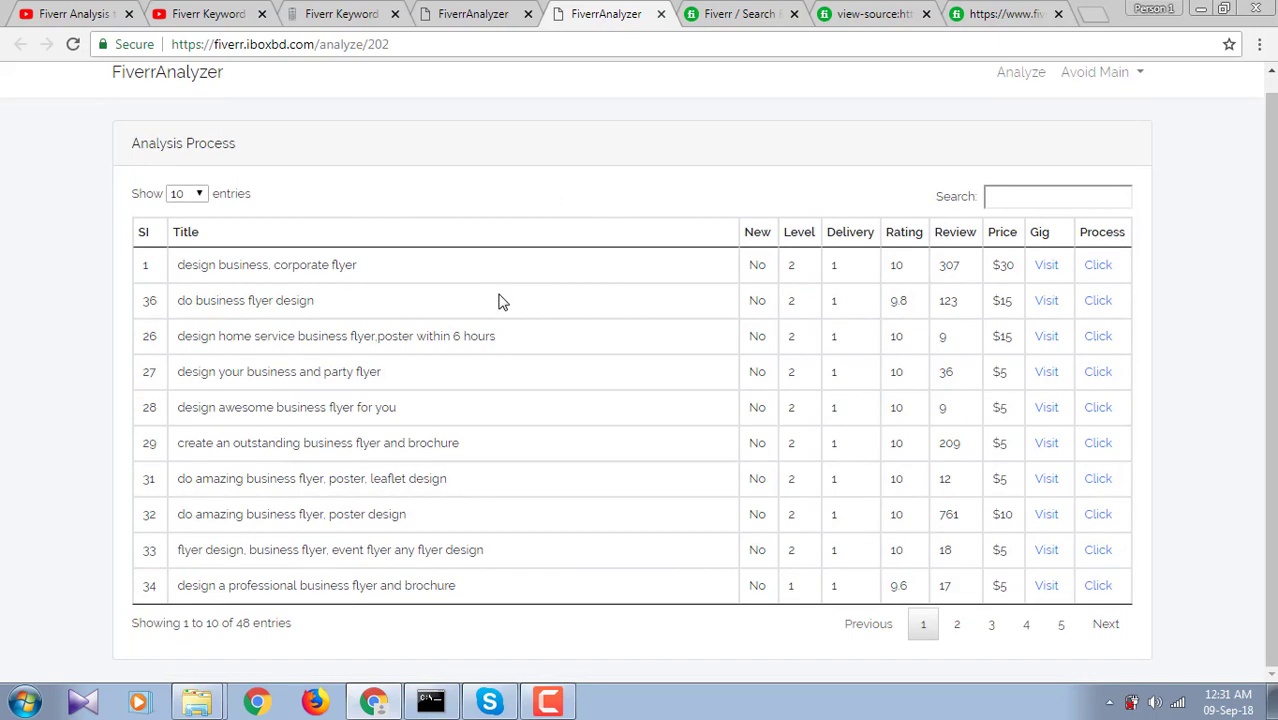
Filter the analysis table by "corporate flyer" from gig 1's title, then clear the filter.
{"action": "scroll", "coordinate": [502, 302], "scroll_direction": "up", "scroll_amount": 1}
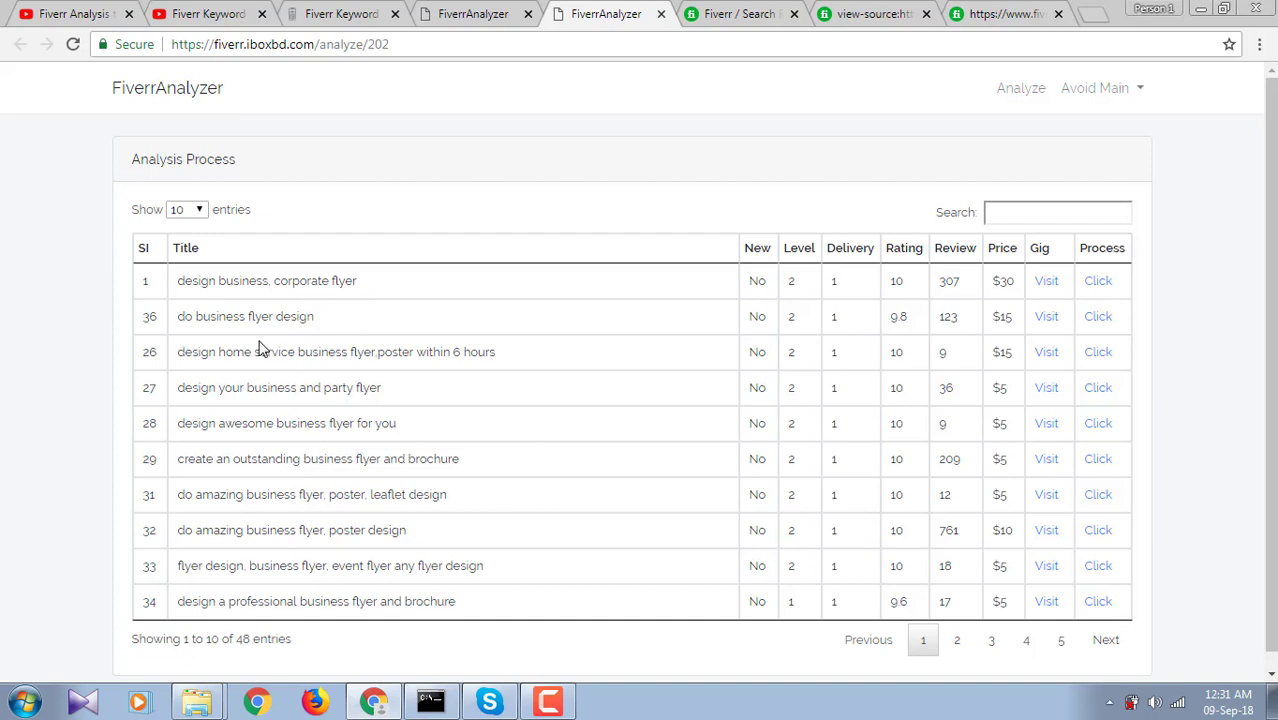
{"action": "left_click_drag", "start_coordinate": [273, 281], "coordinate": [365, 285]}
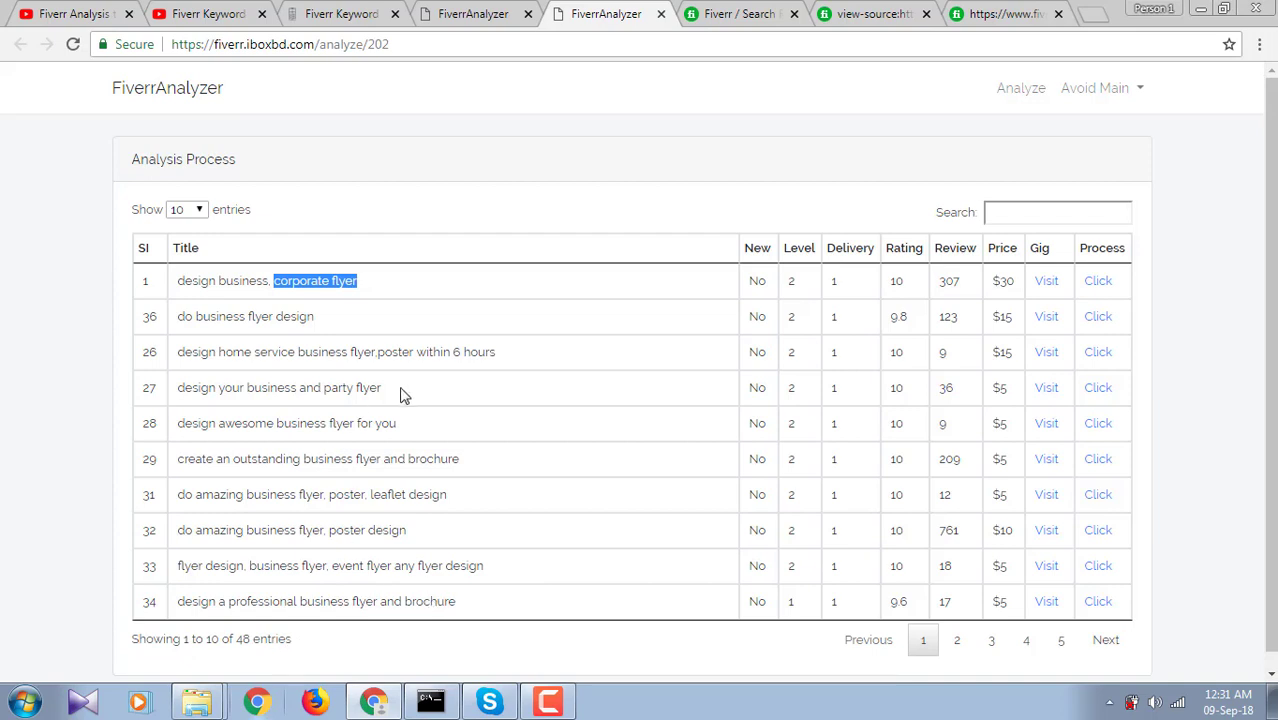
{"action": "right_click", "coordinate": [354, 280]}
{"action": "left_click", "coordinate": [372, 290]}
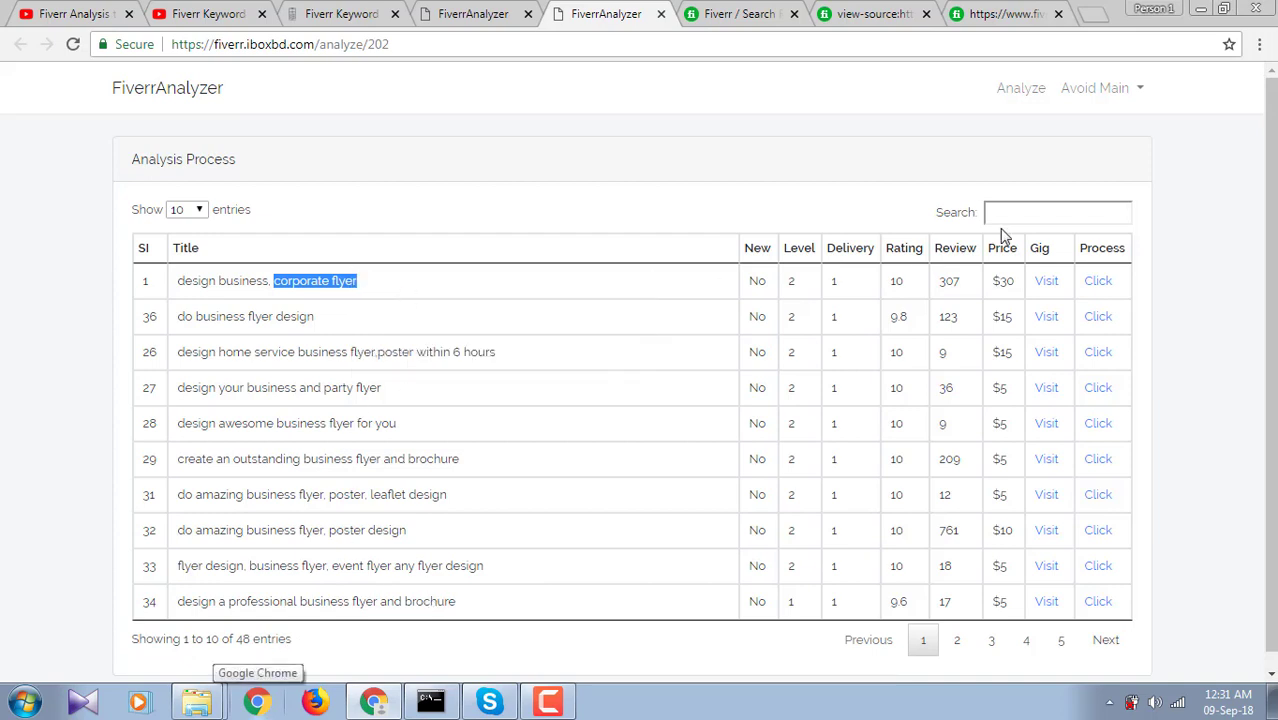
{"action": "left_click", "coordinate": [1027, 214]}
{"action": "key", "text": "ctrl+v"}
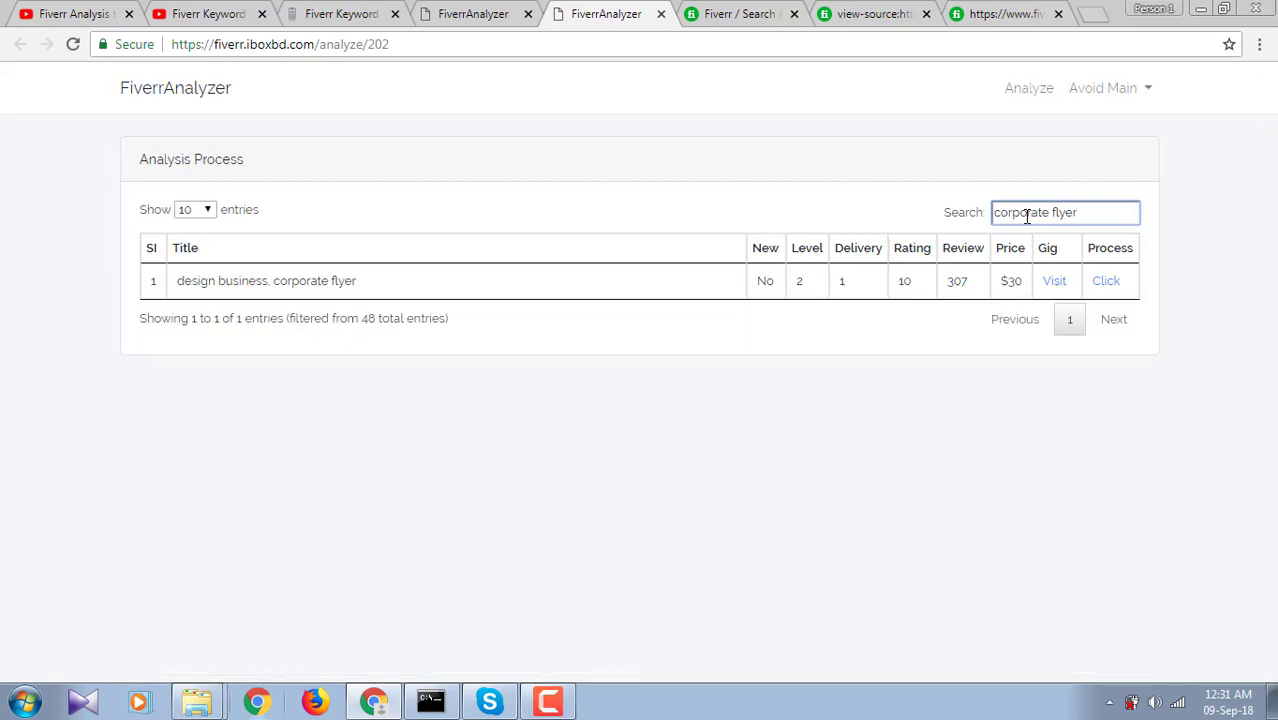
{"action": "left_click_drag", "start_coordinate": [1084, 212], "coordinate": [952, 228]}
{"action": "key", "text": "BackSpace"}
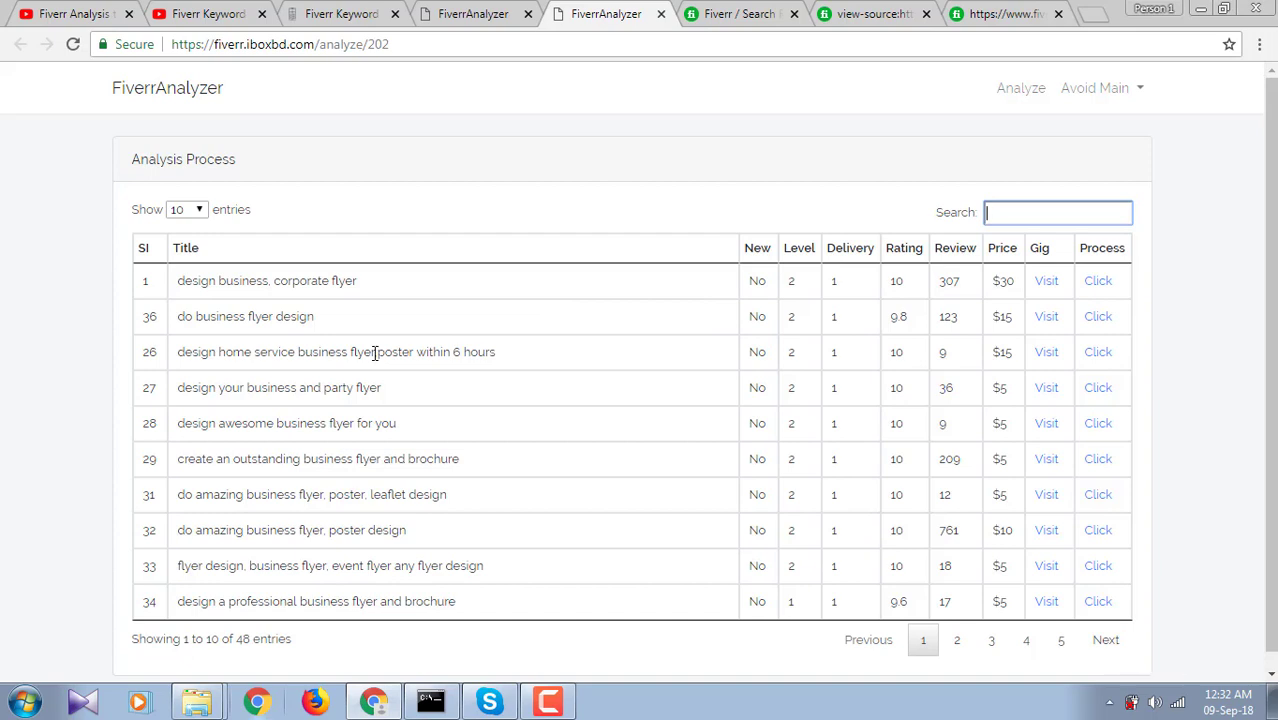
Filter the analysis table by "business flyer" from gig 26's title.
{"action": "left_click_drag", "start_coordinate": [375, 352], "coordinate": [299, 356]}
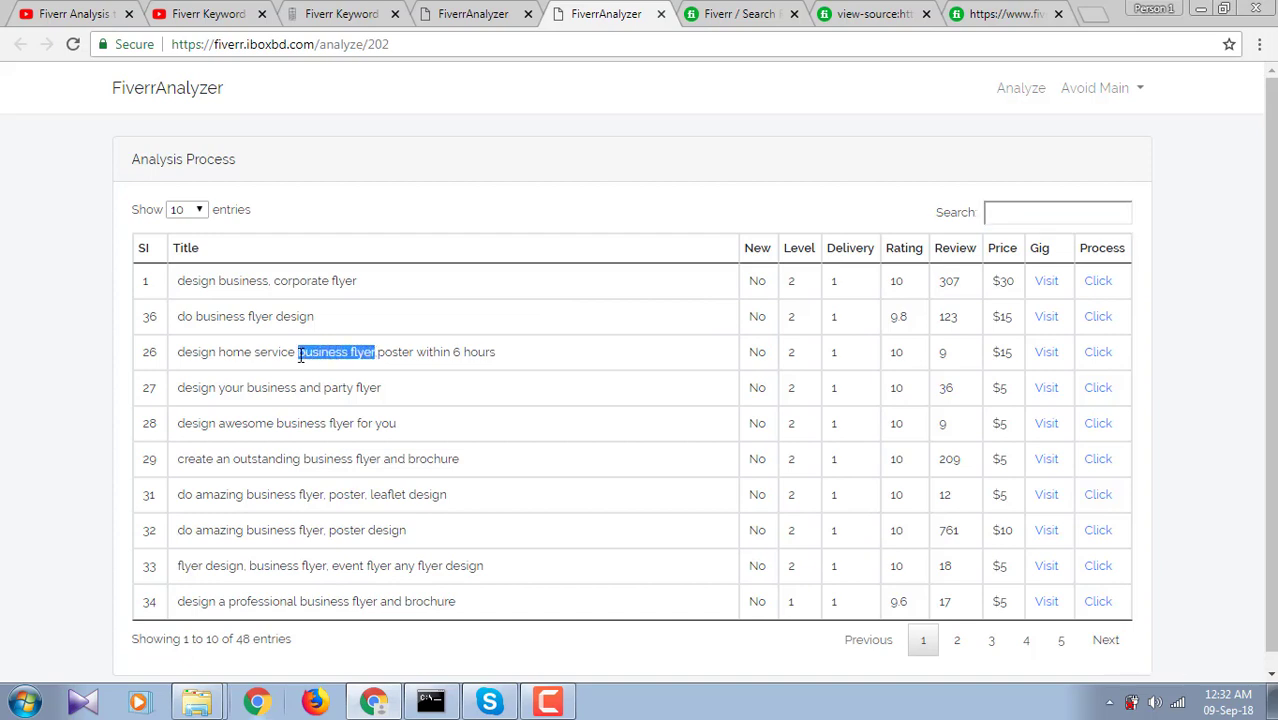
{"action": "left_click", "coordinate": [1026, 211]}
{"action": "key", "text": "ctrl+v"}
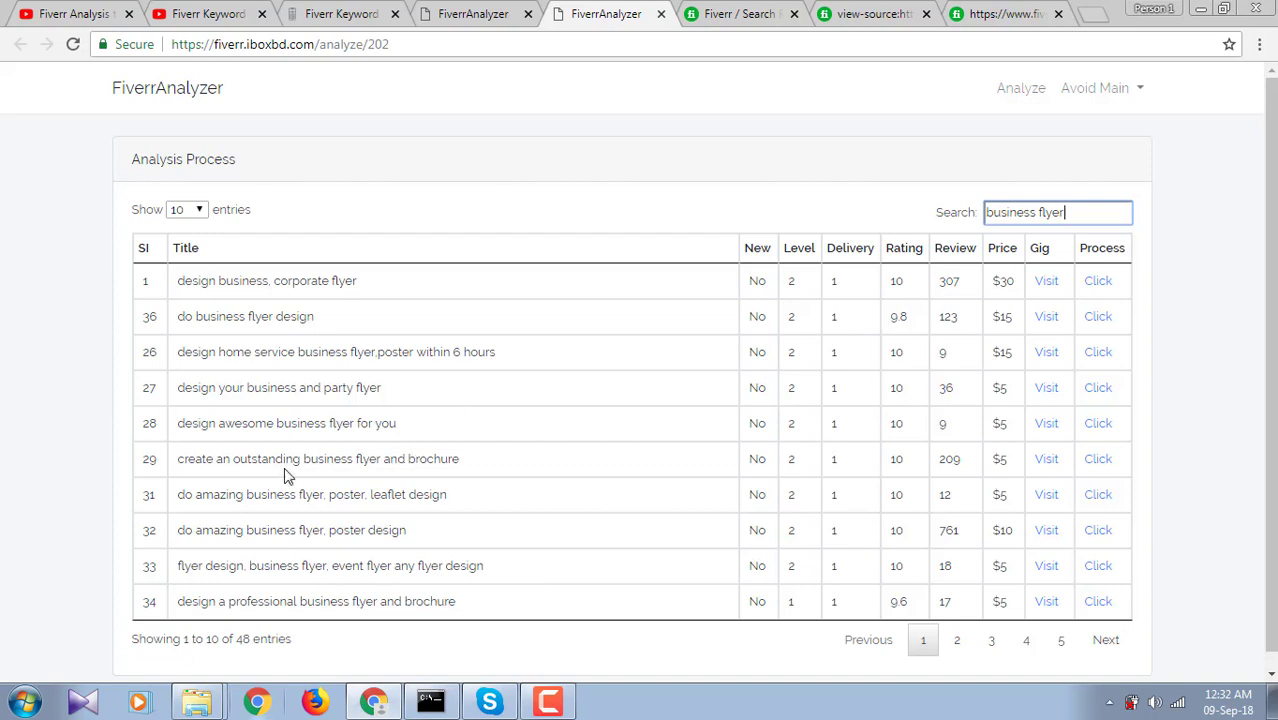
Filter the analysis table by "amazing business flyer" from gig 31's title and examine gig 9 among the matches.
{"action": "left_click_drag", "start_coordinate": [197, 496], "coordinate": [323, 497]}
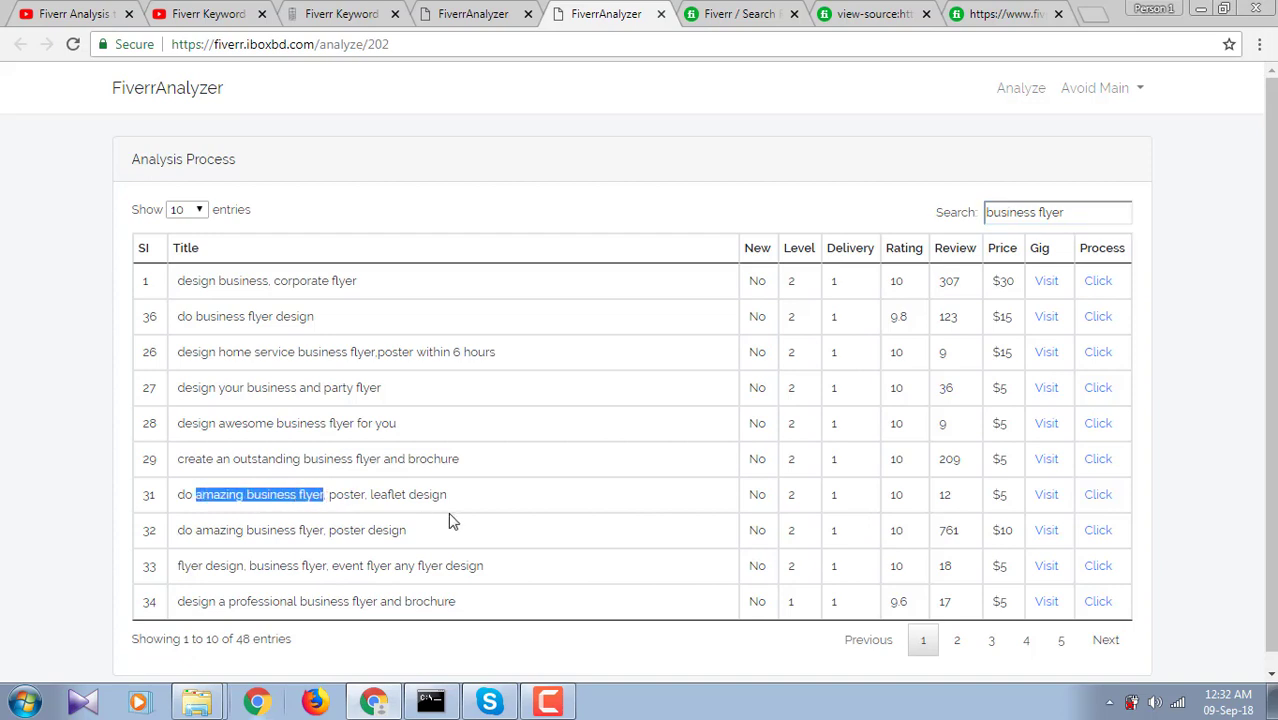
{"action": "left_click_drag", "start_coordinate": [1072, 214], "coordinate": [985, 220]}
{"action": "key", "text": "ctrl+v"}
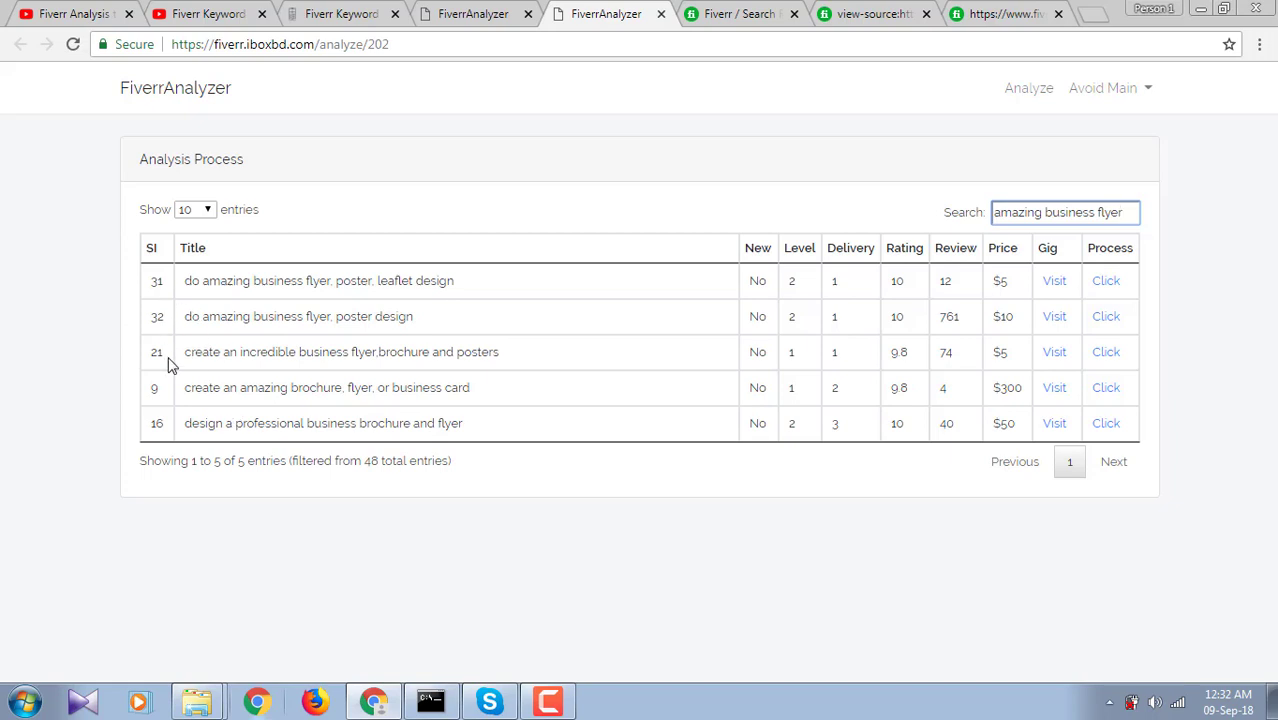
{"action": "double_click", "coordinate": [154, 387]}
{"action": "left_click", "coordinate": [317, 388]}
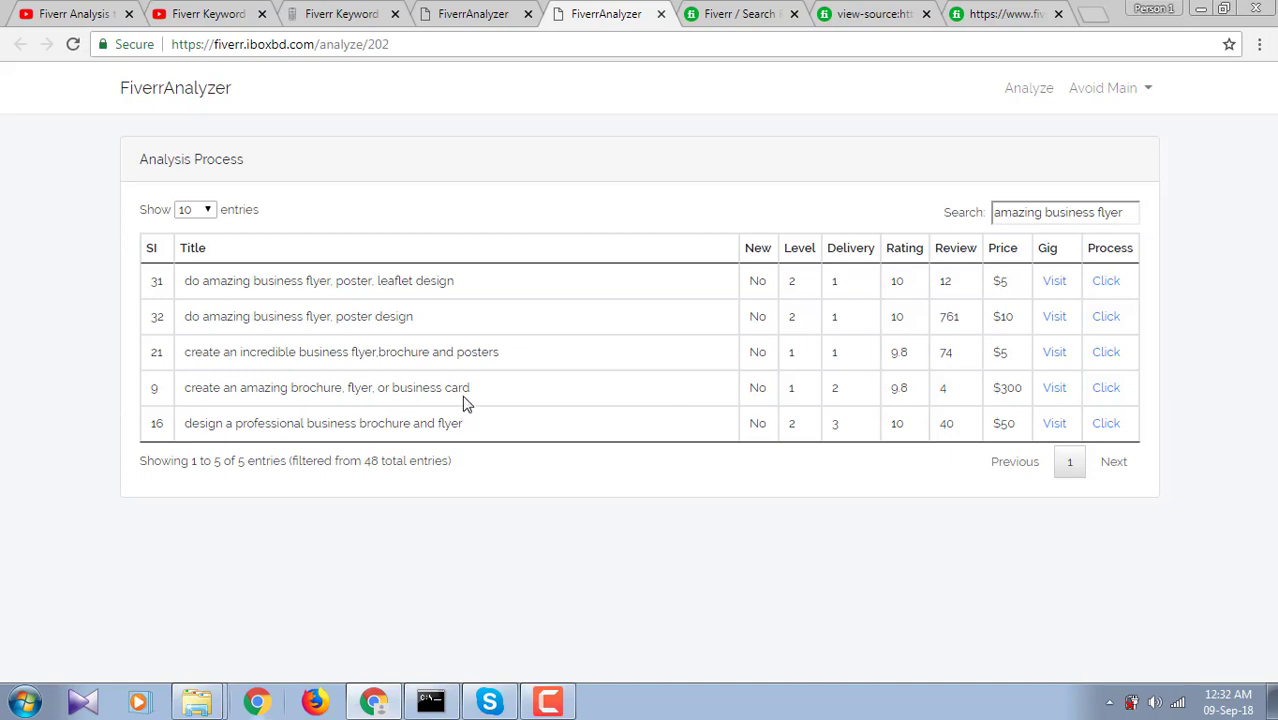
Filter the analysis table by "business card" from gig 9's title, then clear the filter.
{"action": "left_click_drag", "start_coordinate": [471, 389], "coordinate": [392, 388]}
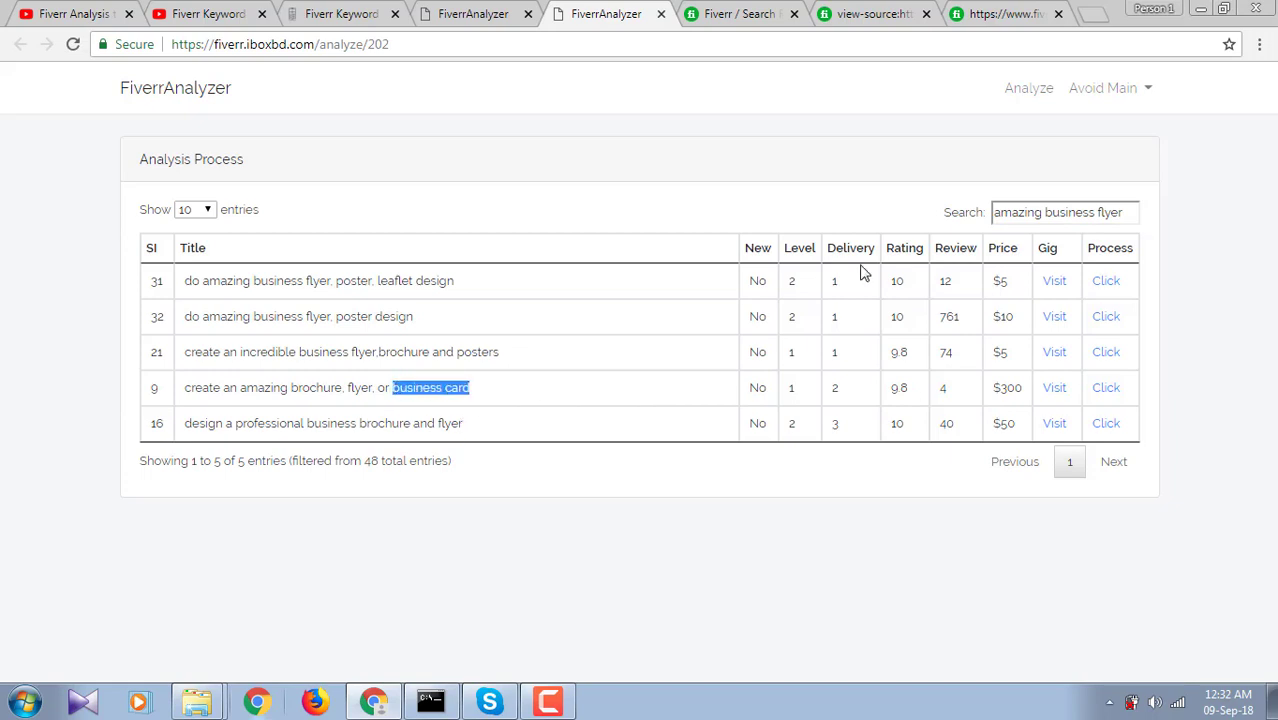
{"action": "left_click_drag", "start_coordinate": [1128, 214], "coordinate": [941, 220]}
{"action": "key", "text": "ctrl+v"}
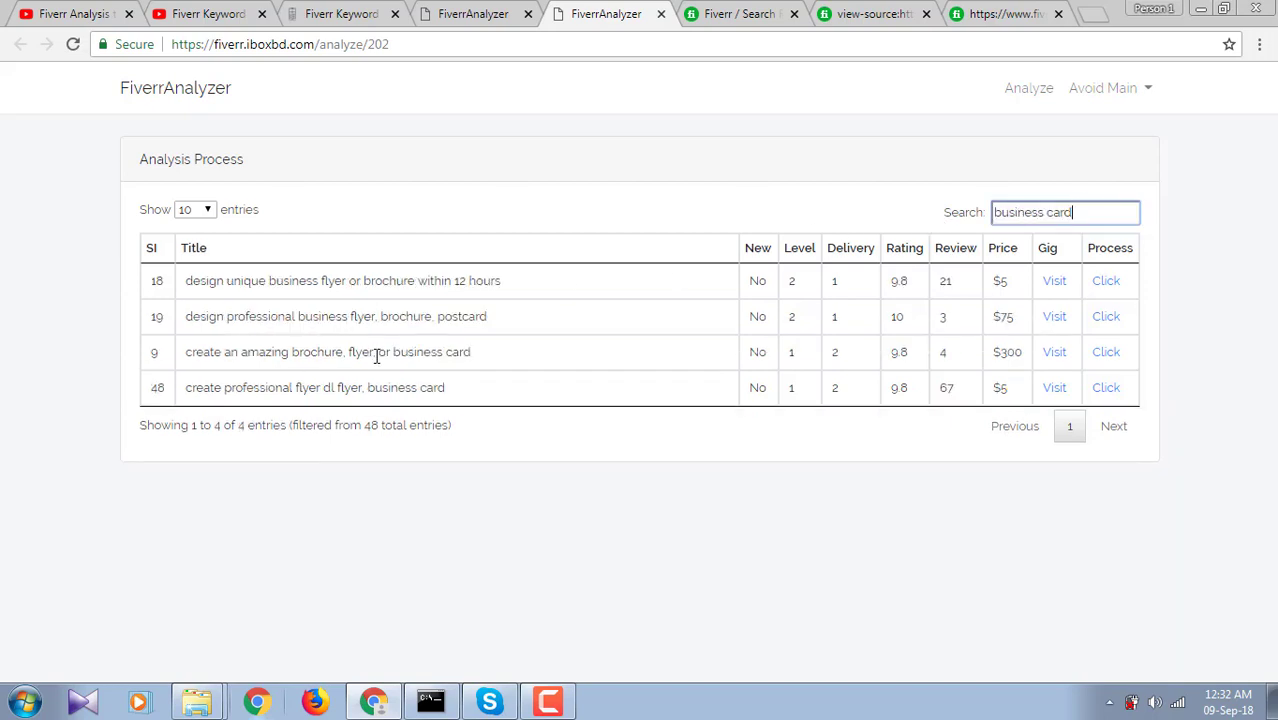
{"action": "triple_click", "coordinate": [1041, 208]}
{"action": "key", "text": "BackSpace"}
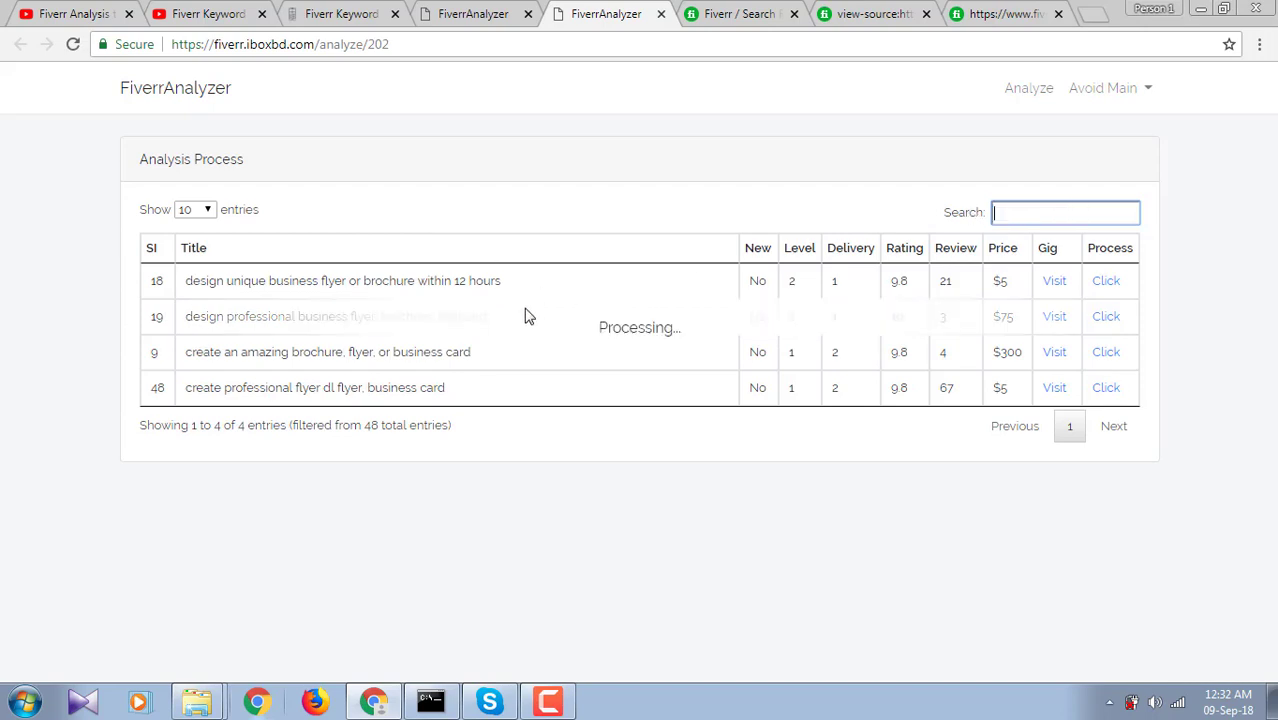
Filter the analysis table by "hours" to examine gigs with a delivery time in their title, then clear the filter.
{"action": "left_click", "coordinate": [494, 283]}
{"action": "double_click", "coordinate": [494, 283]}
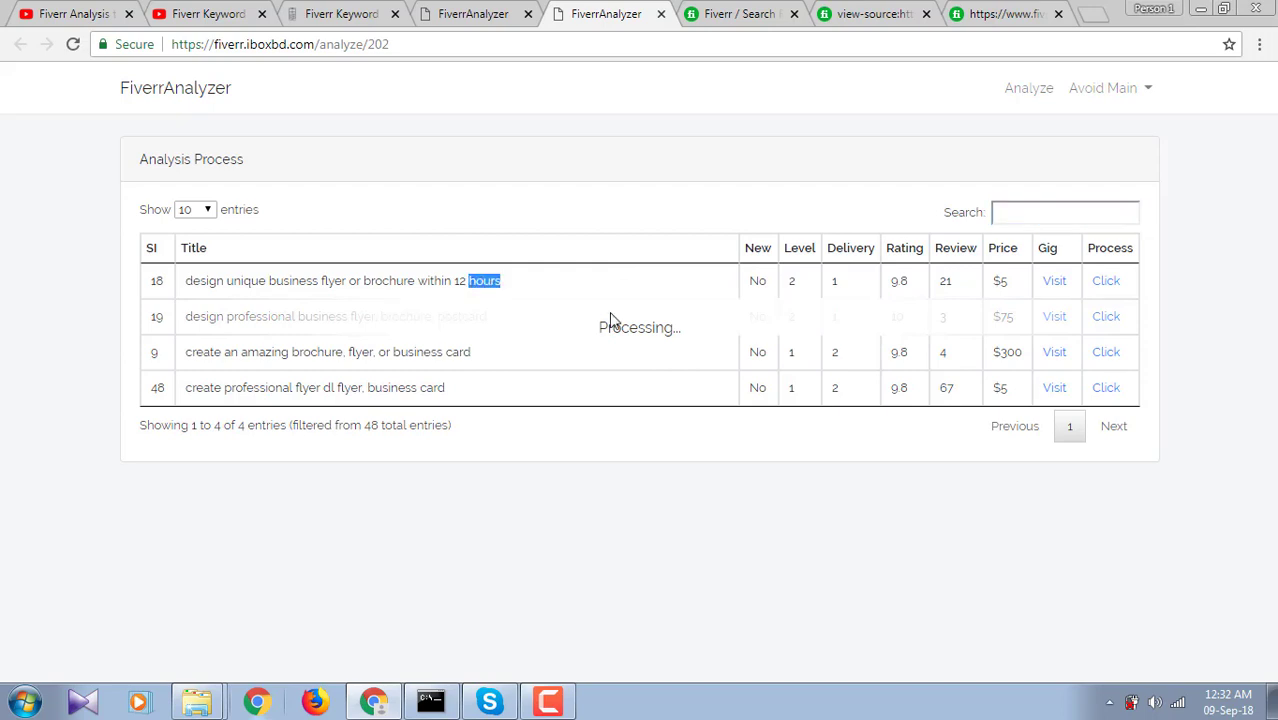
{"action": "left_click", "coordinate": [1068, 217]}
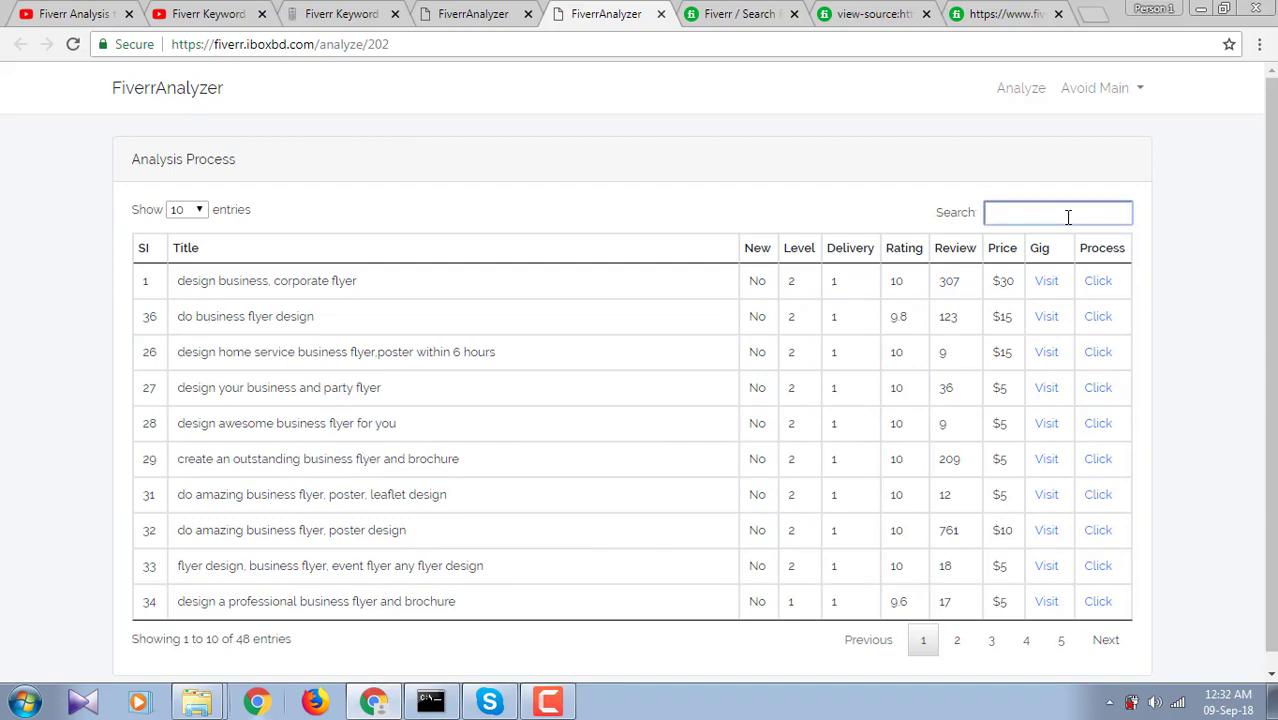
{"action": "type", "text": "hours"}
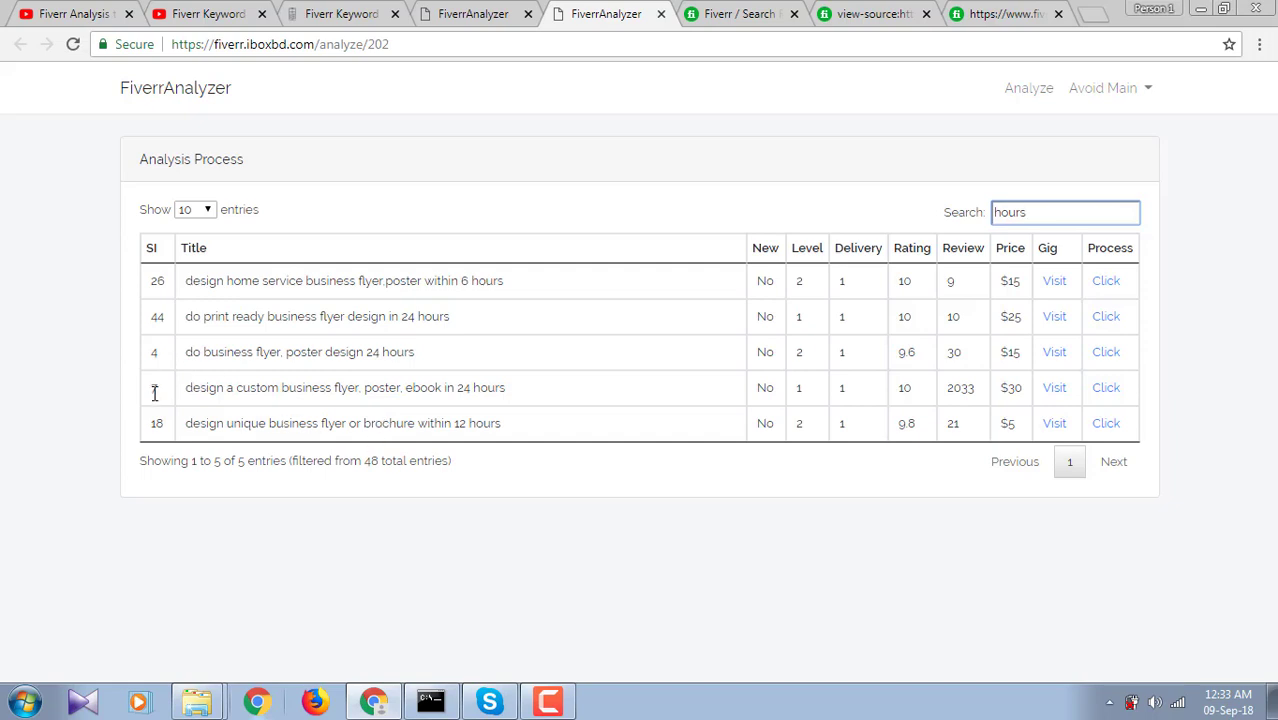
{"action": "left_click_drag", "start_coordinate": [1033, 213], "coordinate": [985, 224]}
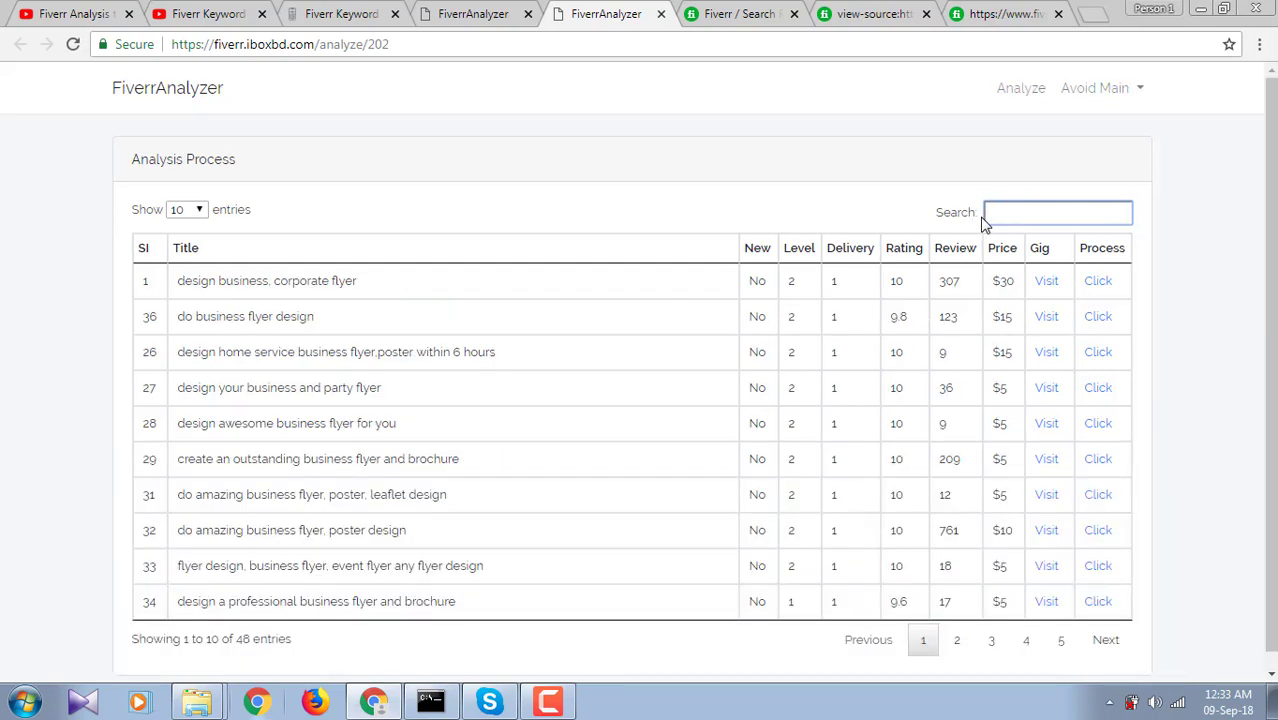
{"action": "scroll", "coordinate": [773, 452], "scroll_direction": "down", "scroll_amount": 1}
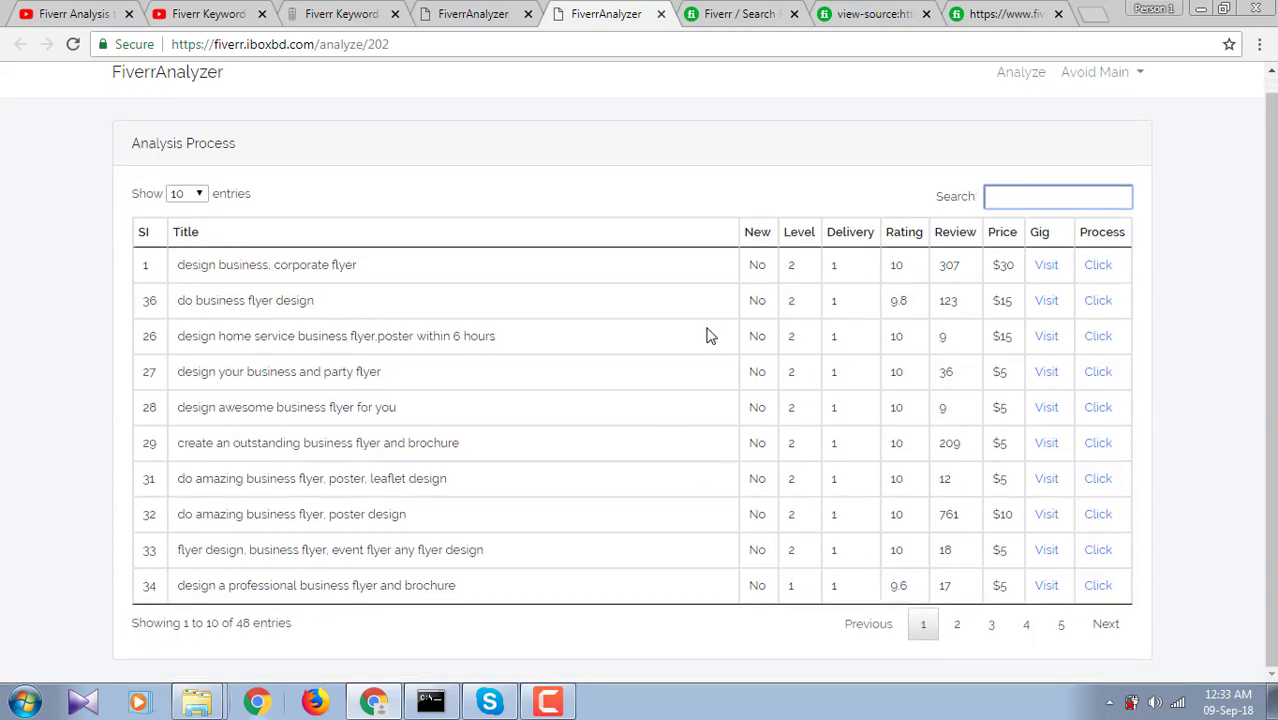
{"action": "scroll", "coordinate": [707, 335], "scroll_direction": "up", "scroll_amount": 1}
{"action": "scroll", "coordinate": [707, 335], "scroll_direction": "down", "scroll_amount": 1}
{"action": "scroll", "coordinate": [707, 335], "scroll_direction": "up", "scroll_amount": 1}
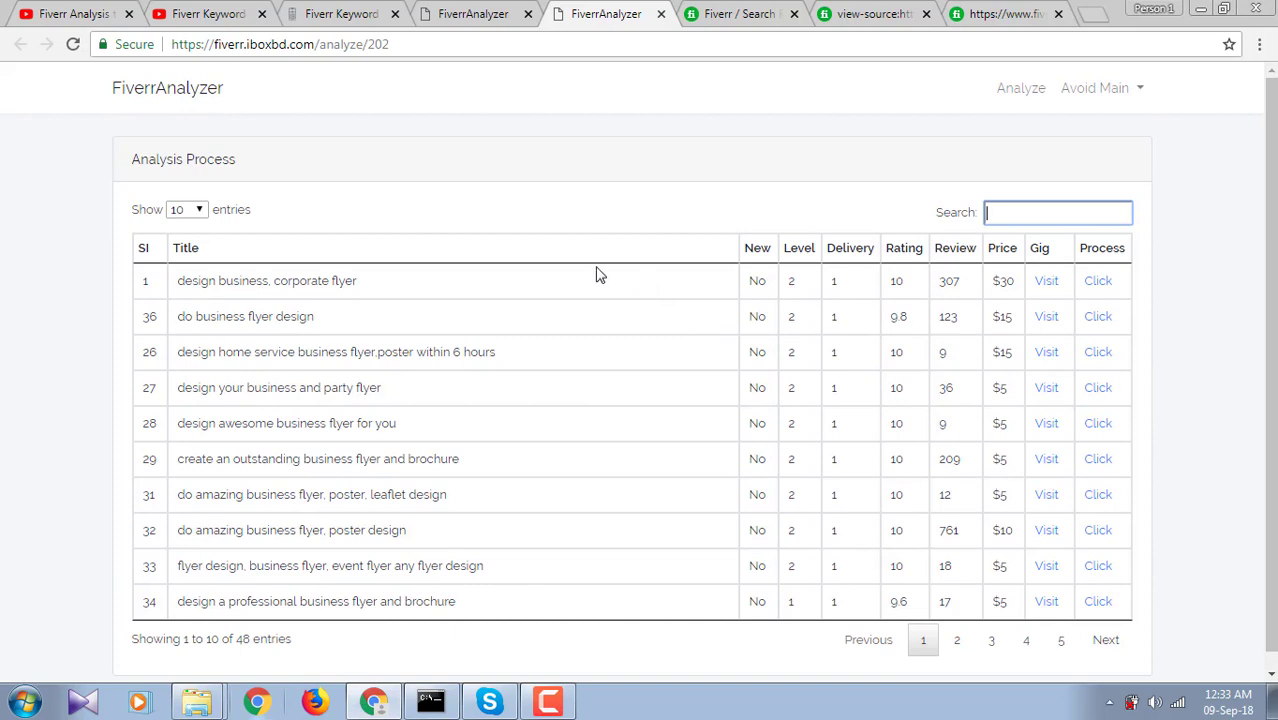
Go to the Search History page and view the images for the "business flyer" search.
{"action": "left_click", "coordinate": [1118, 92]}
{"action": "left_click", "coordinate": [1131, 142]}
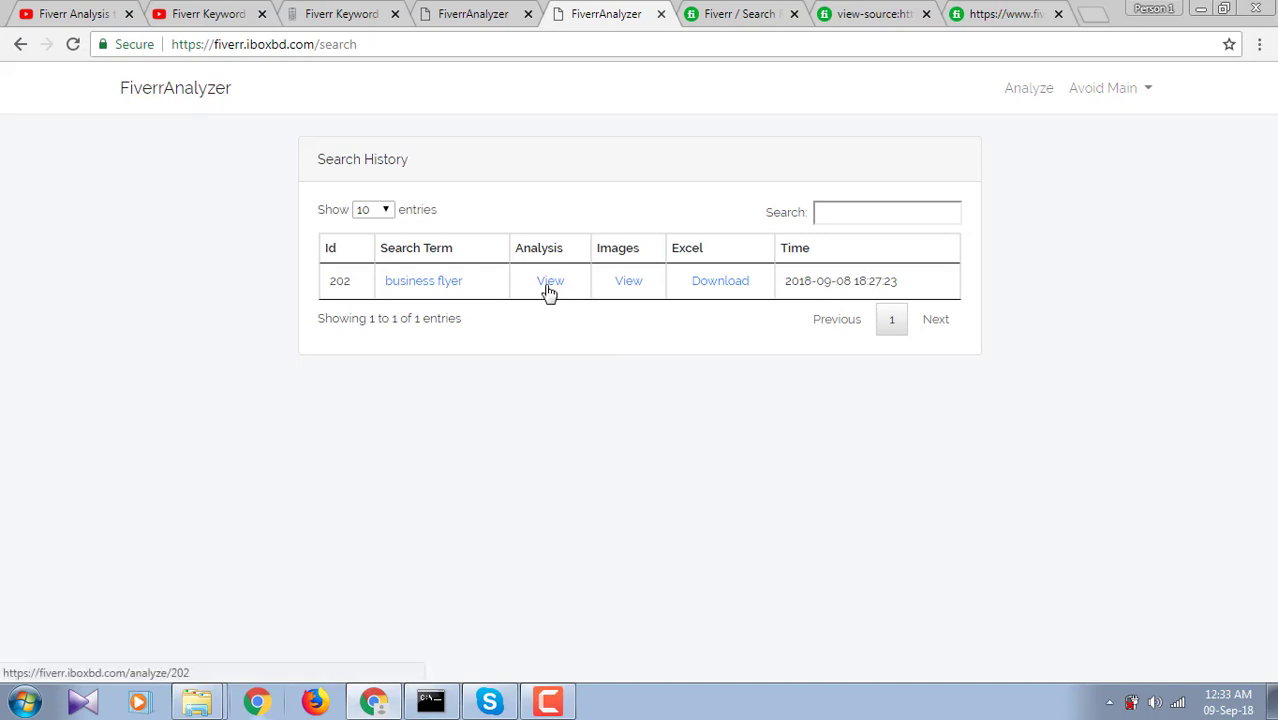
{"action": "left_click", "coordinate": [628, 283]}
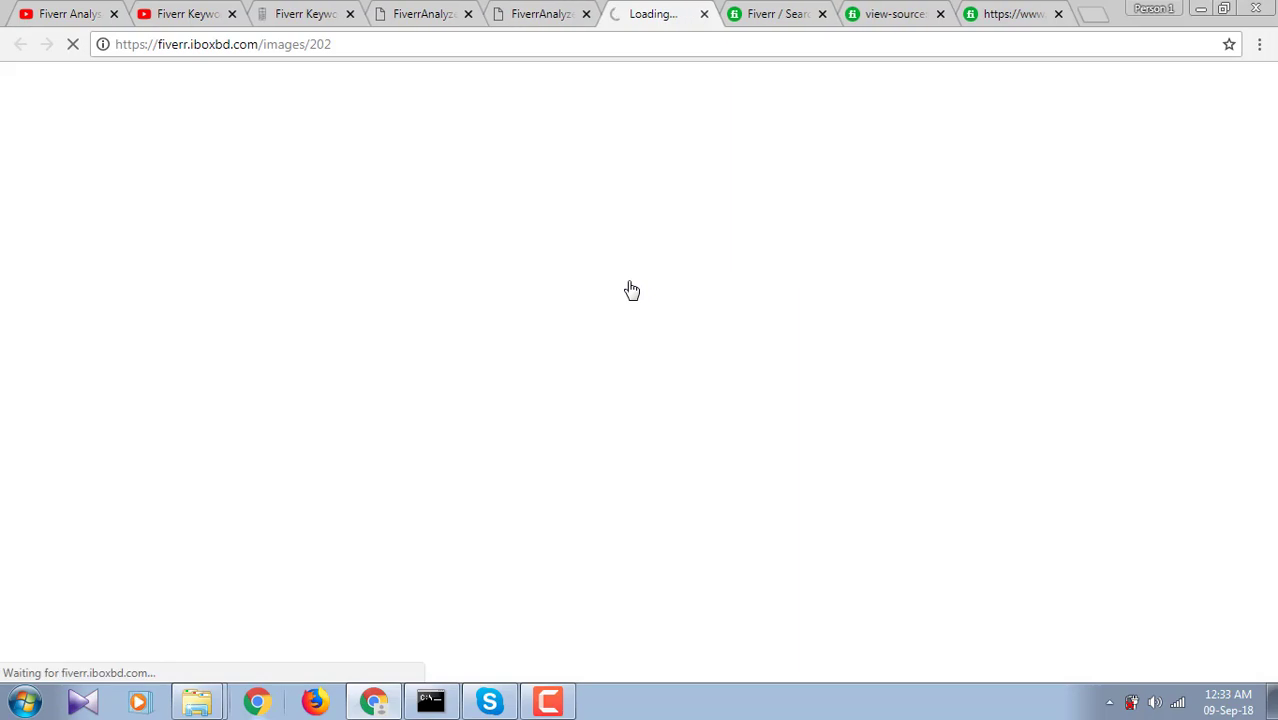
Examine the gig images on the Fiverr "business flyer" search results and compare them with the image link page and search history.
{"action": "left_click", "coordinate": [775, 20]}
{"action": "scroll", "coordinate": [730, 390], "scroll_direction": "up", "scroll_amount": 20}
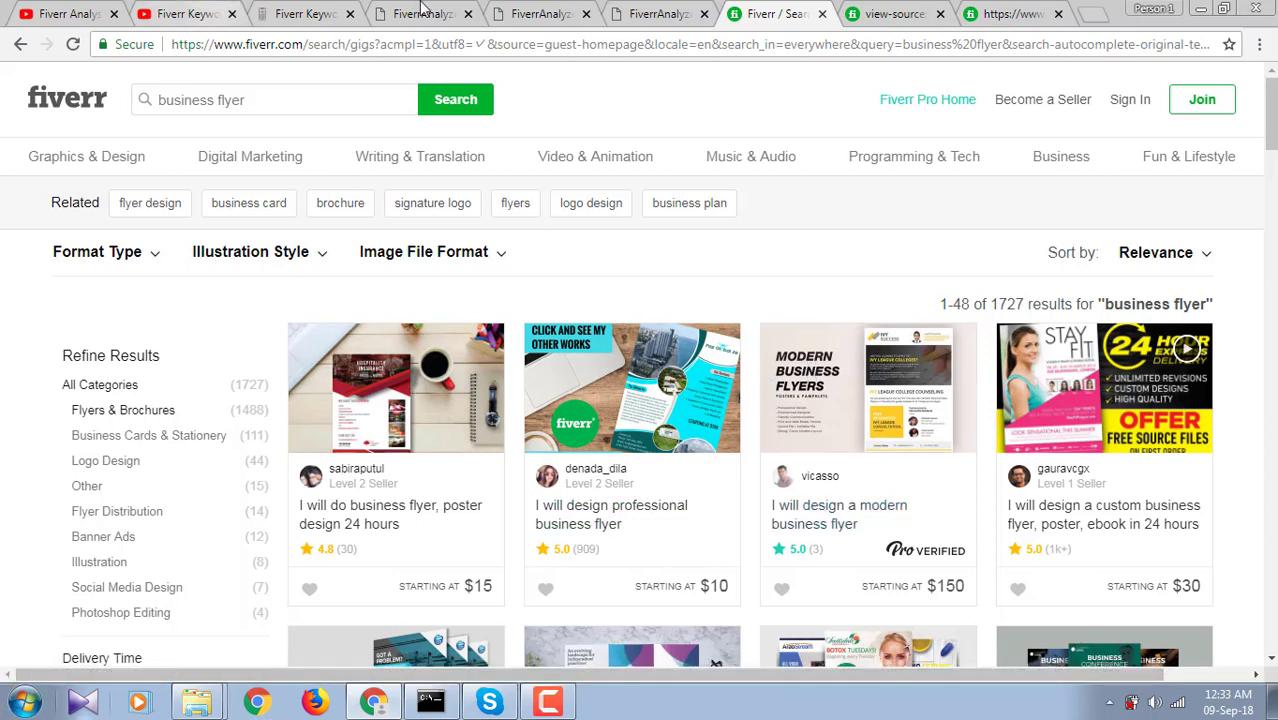
{"action": "left_click", "coordinate": [655, 10]}
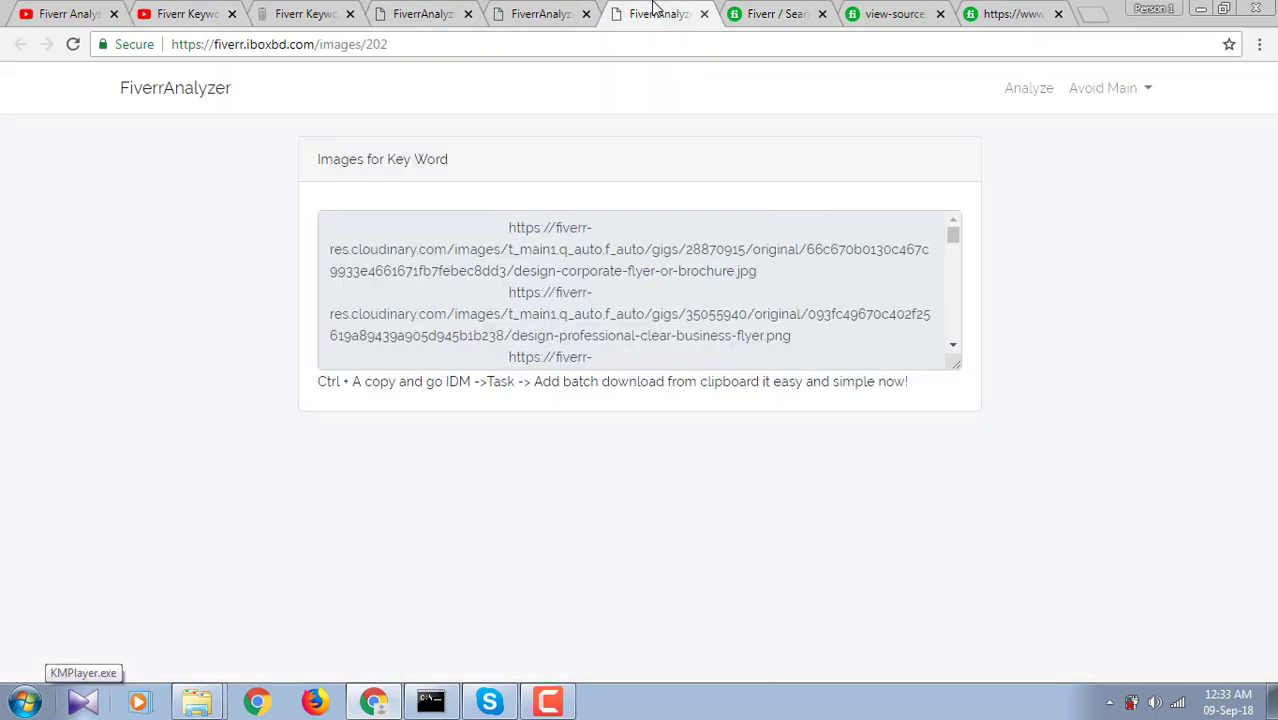
{"action": "left_click", "coordinate": [543, 12]}
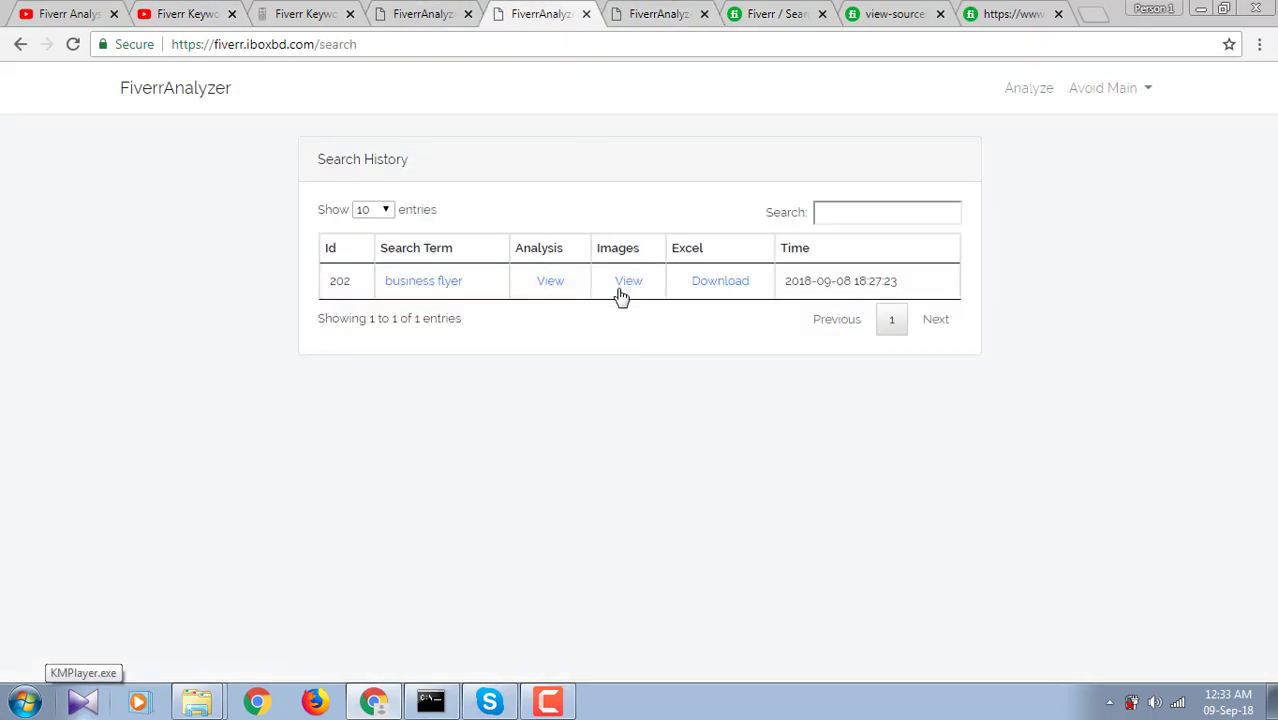
Look through the image links for the keyword to the end of the list and select all of them.
{"action": "left_click", "coordinate": [668, 12]}
{"action": "scroll", "coordinate": [627, 326], "scroll_direction": "down", "scroll_amount": 3}
{"action": "scroll", "coordinate": [627, 326], "scroll_direction": "down", "scroll_amount": 10}
{"action": "scroll", "coordinate": [626, 328], "scroll_direction": "down", "scroll_amount": 3}
{"action": "left_click", "coordinate": [655, 340]}
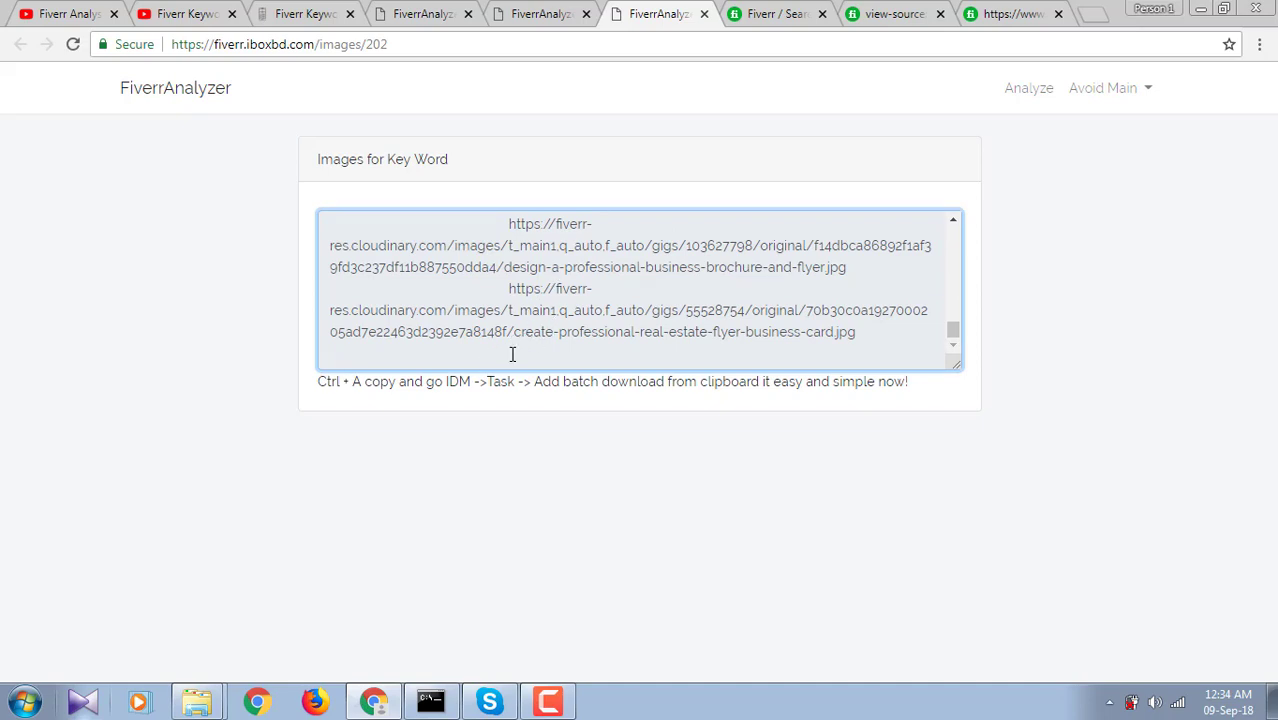
{"action": "key", "text": "ctrl+a"}
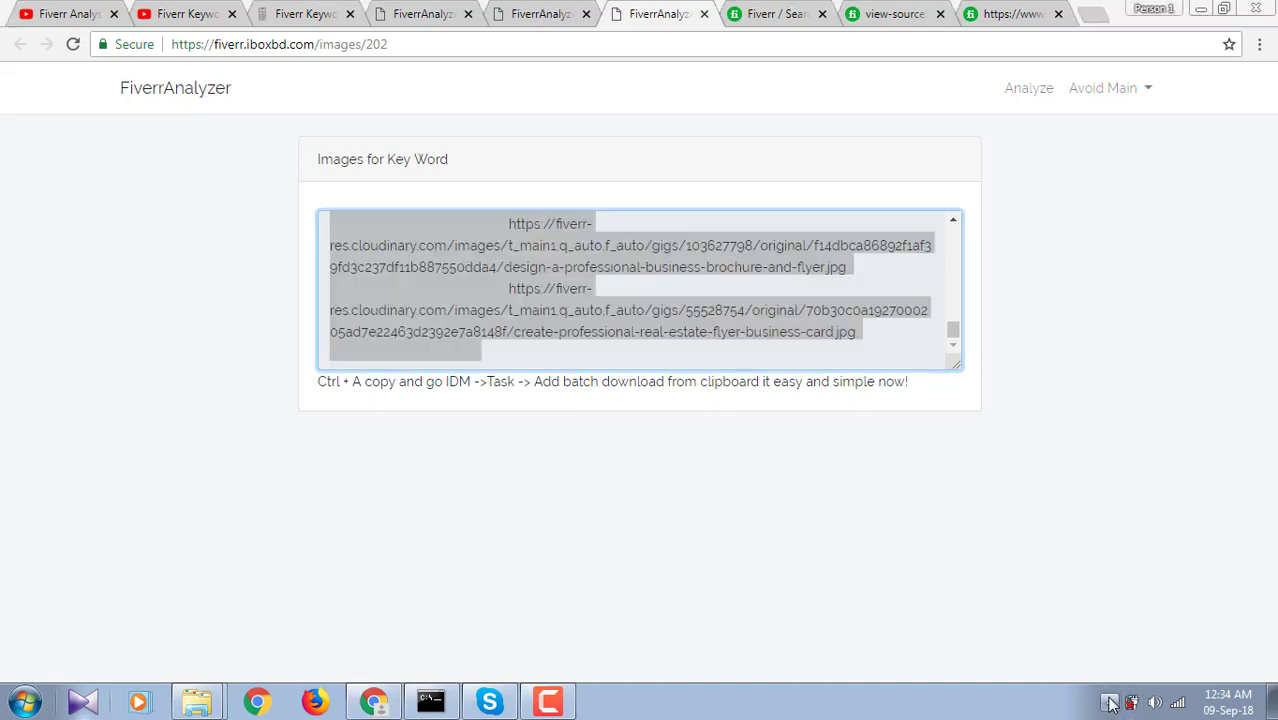
Switch to Internet Download Manager and move its window below the list of image links.
{"action": "left_click", "coordinate": [1109, 703]}
{"action": "left_click", "coordinate": [1078, 559]}
{"action": "left_click_drag", "start_coordinate": [519, 203], "coordinate": [783, 443]}
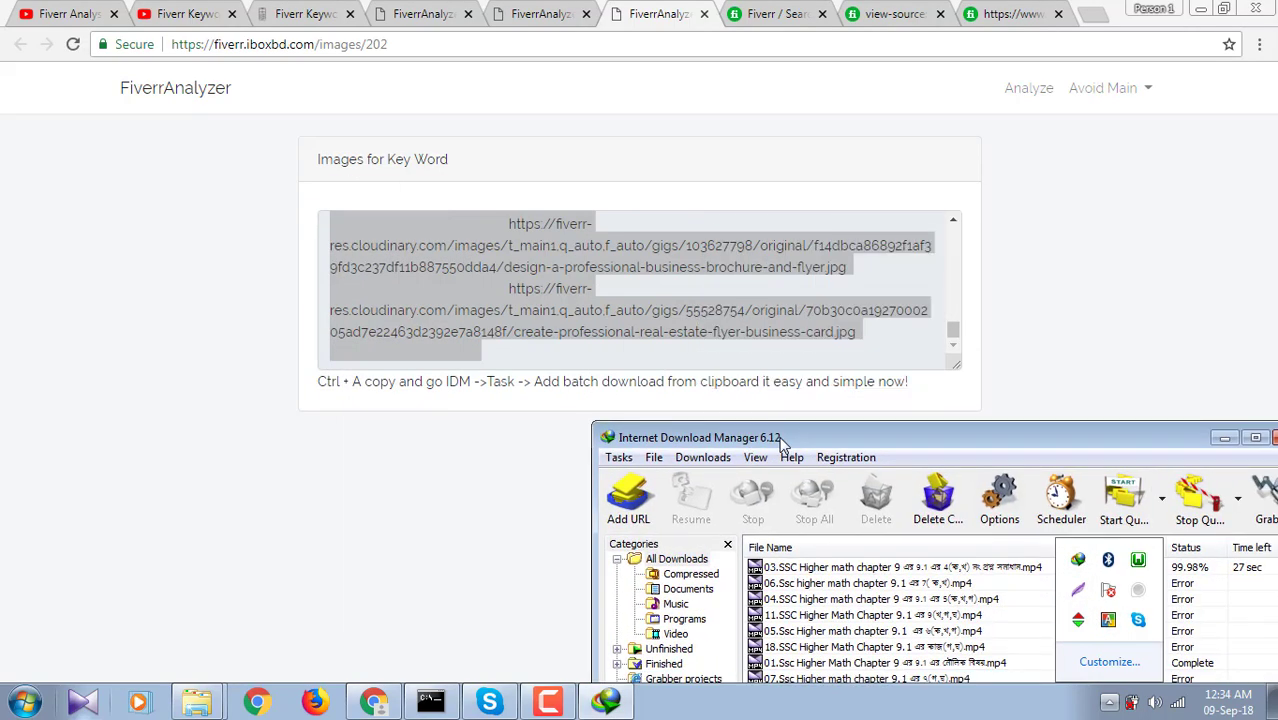
{"action": "left_click", "coordinate": [480, 398]}
Try to add a batch download from the clipboard.
{"action": "left_click", "coordinate": [619, 459]}
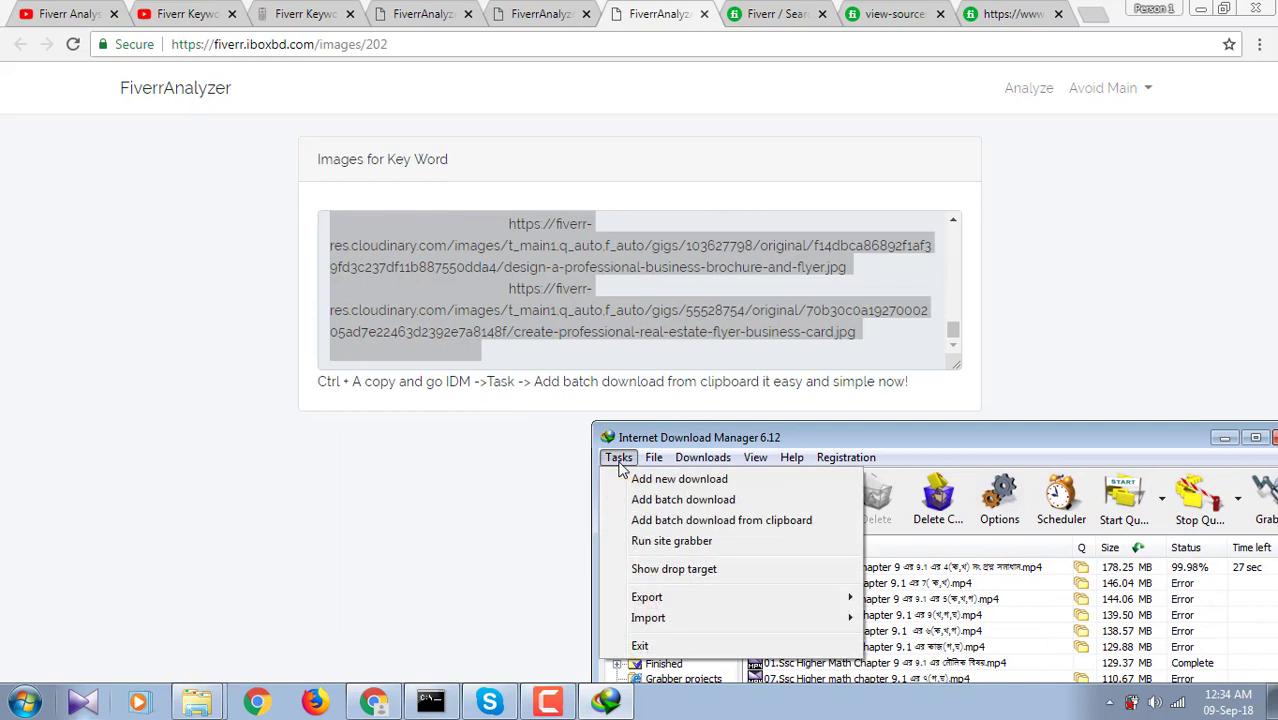
{"action": "left_click", "coordinate": [688, 521]}
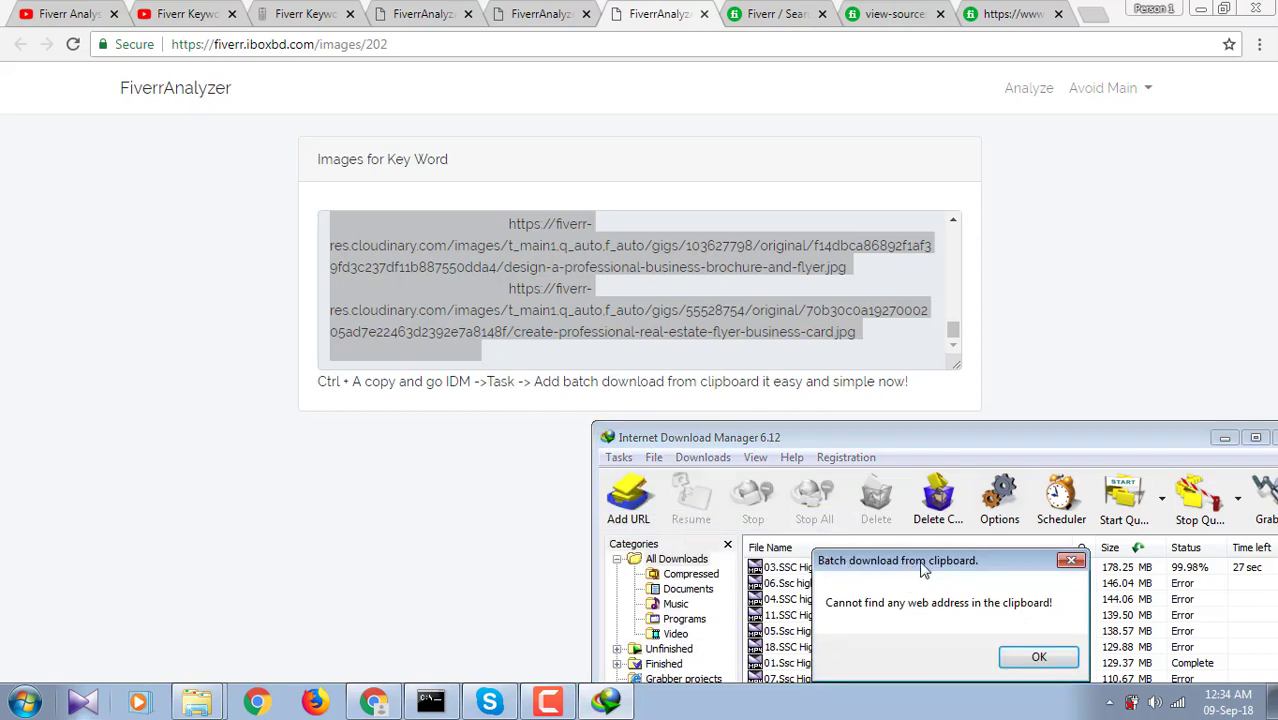
{"action": "left_click", "coordinate": [1040, 657]}
Copy the selected image links and add them to Internet Download Manager as a batch download from the clipboard.
{"action": "right_click", "coordinate": [572, 312]}
{"action": "left_click", "coordinate": [592, 328]}
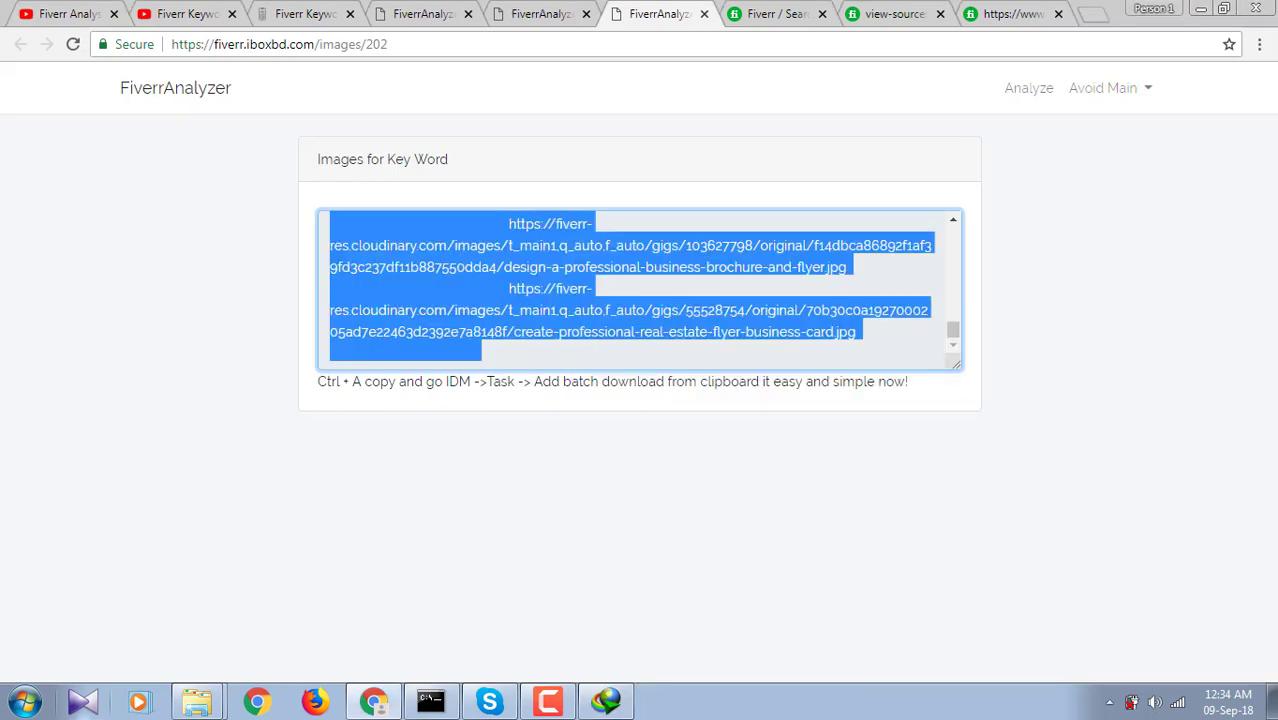
{"action": "left_click", "coordinate": [610, 702]}
{"action": "left_click", "coordinate": [618, 457]}
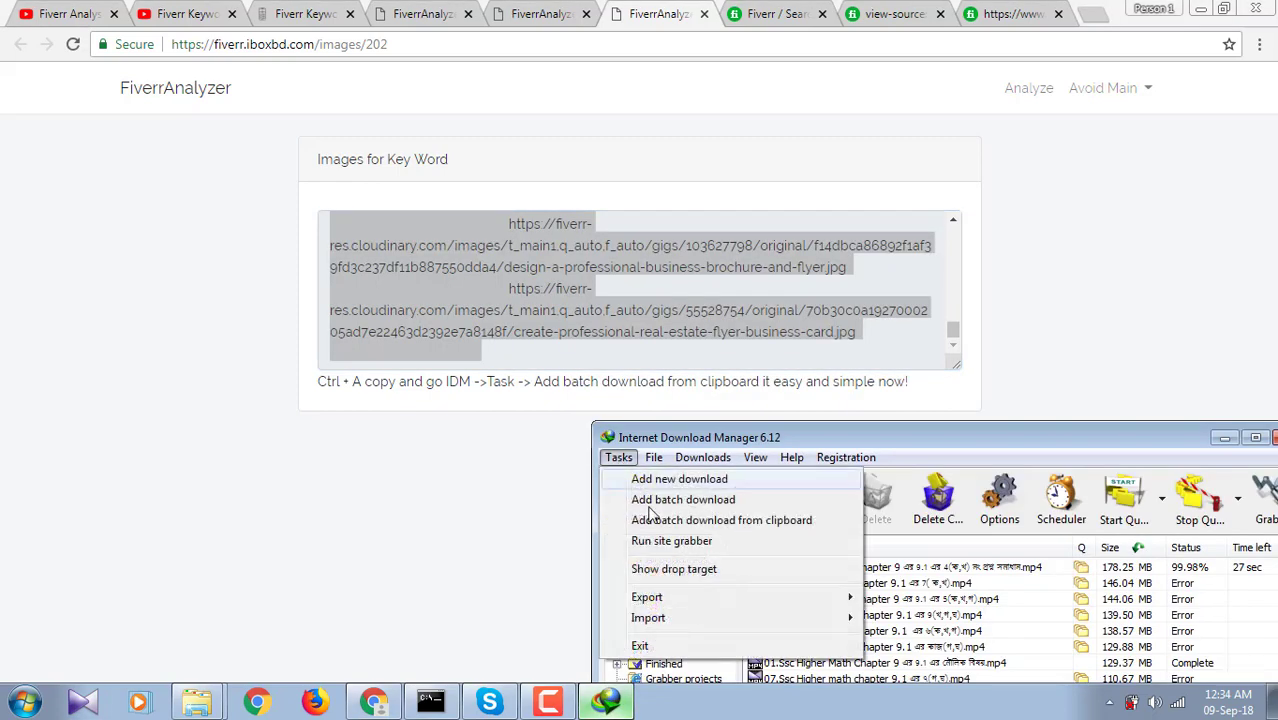
{"action": "left_click", "coordinate": [695, 522]}
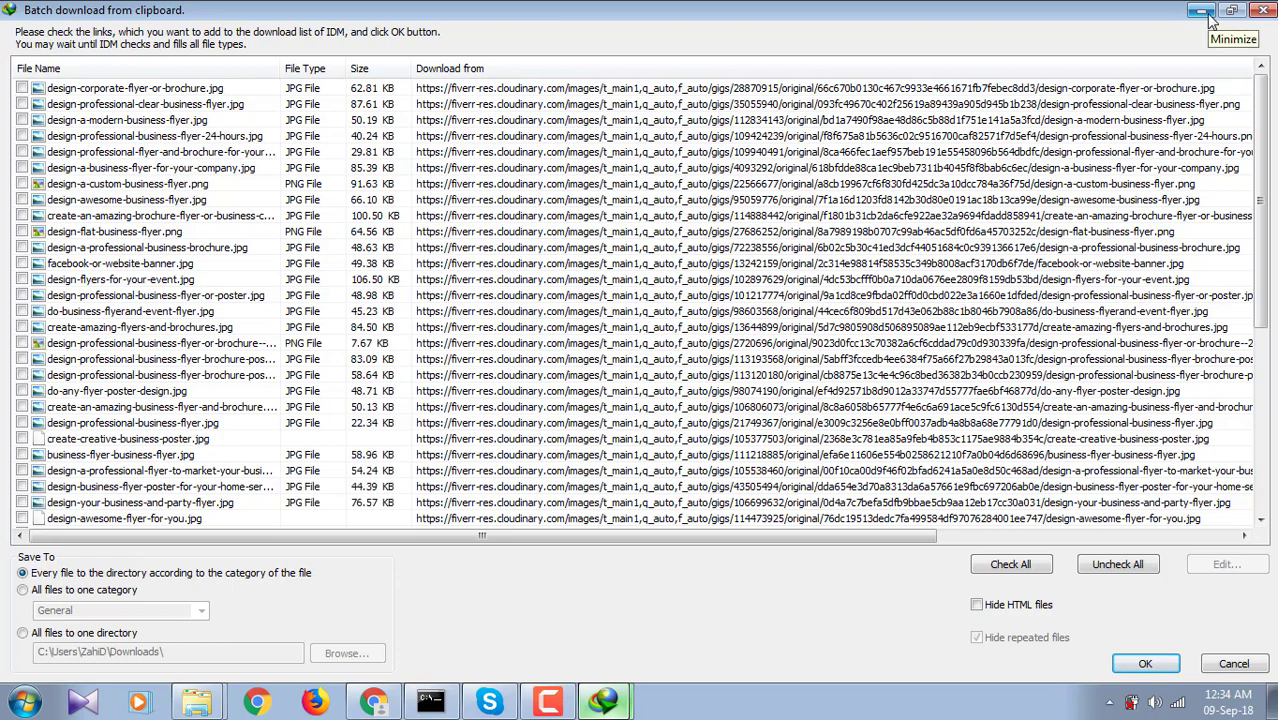
Review the batch list and set all files to save to one directory, the fiverr folder on the Desktop.
{"action": "scroll", "coordinate": [933, 401], "scroll_direction": "down", "scroll_amount": 5}
{"action": "scroll", "coordinate": [933, 401], "scroll_direction": "down", "scroll_amount": 2}
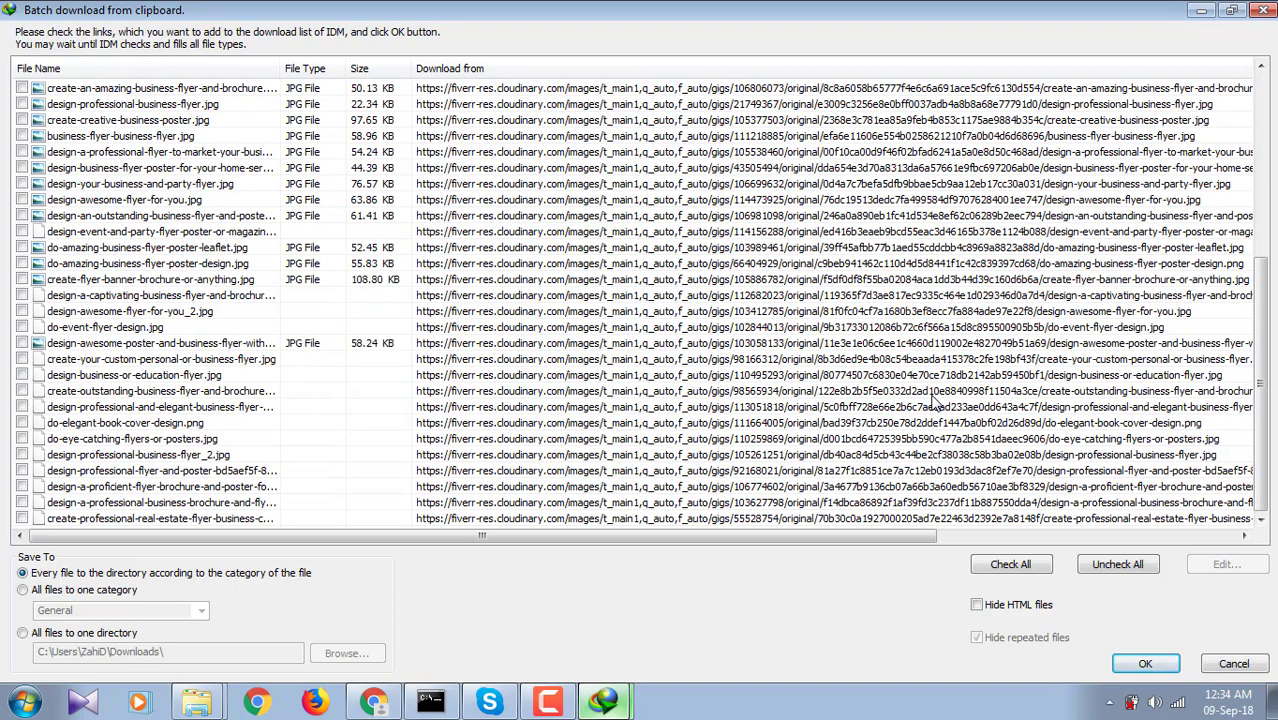
{"action": "left_click", "coordinate": [35, 638]}
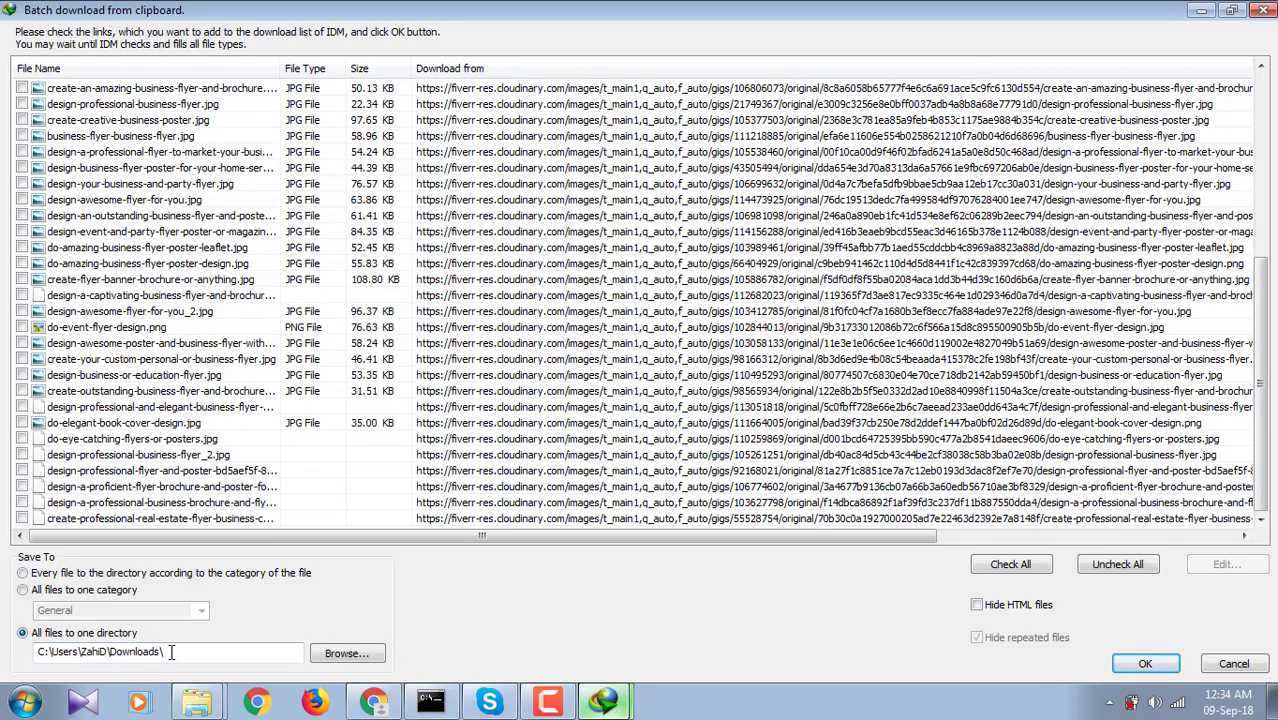
{"action": "left_click", "coordinate": [346, 653]}
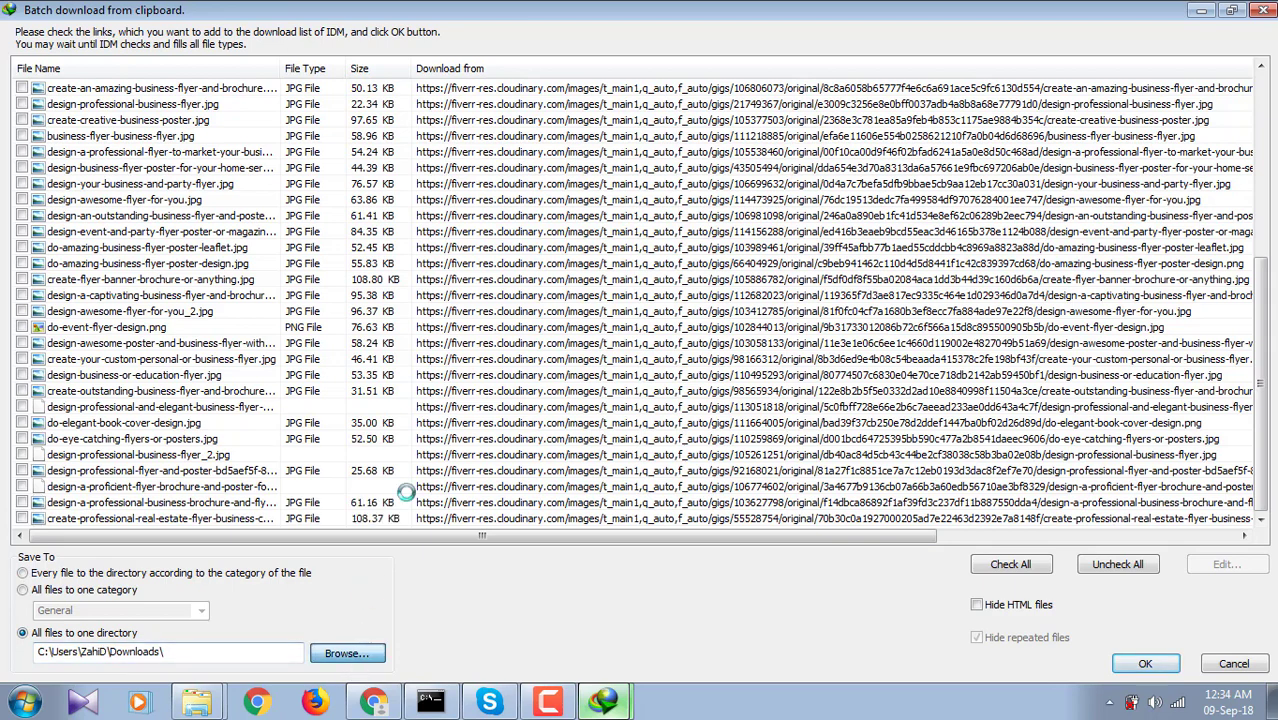
{"action": "left_click", "coordinate": [588, 311]}
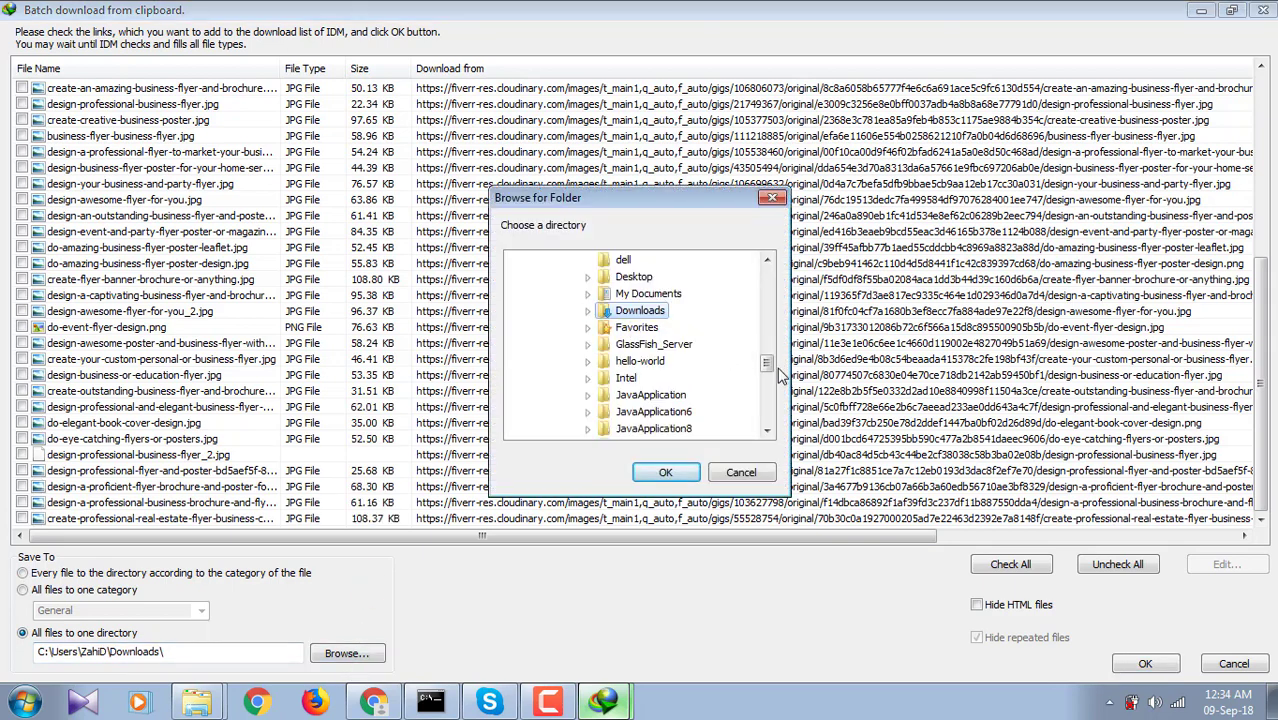
{"action": "left_click_drag", "start_coordinate": [768, 357], "coordinate": [768, 262]}
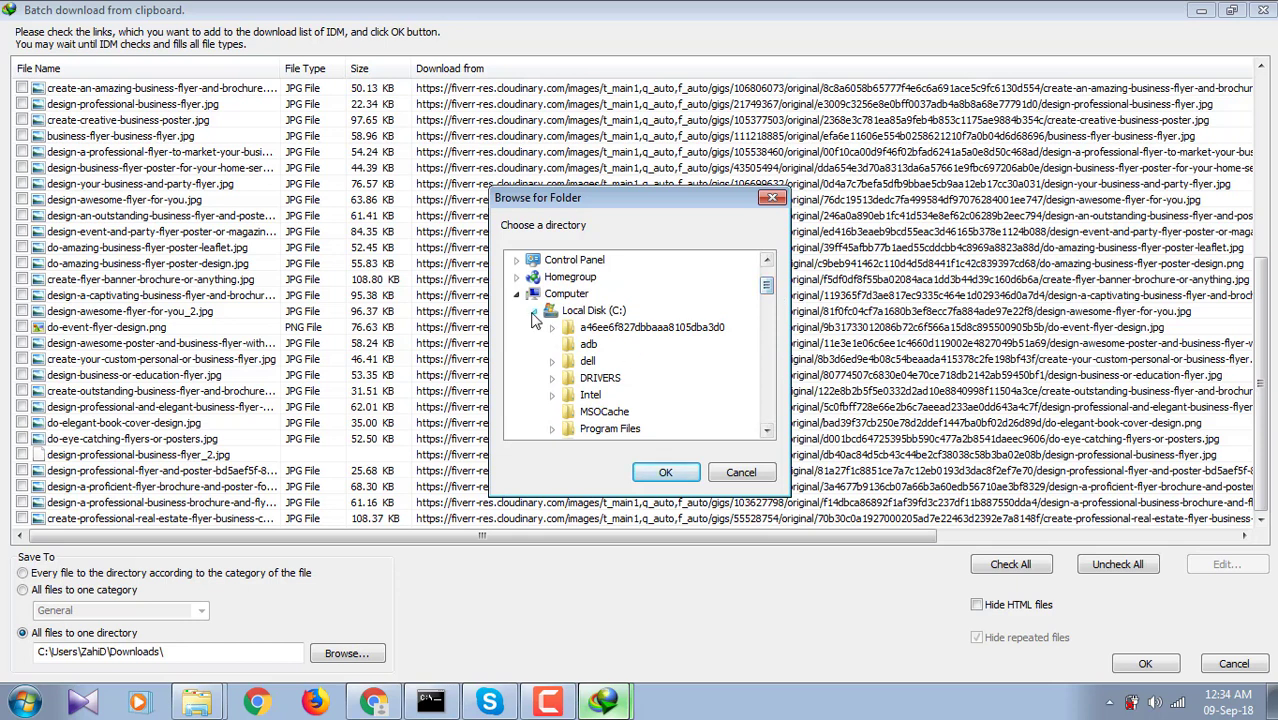
{"action": "left_click", "coordinate": [517, 298]}
{"action": "left_click", "coordinate": [545, 260]}
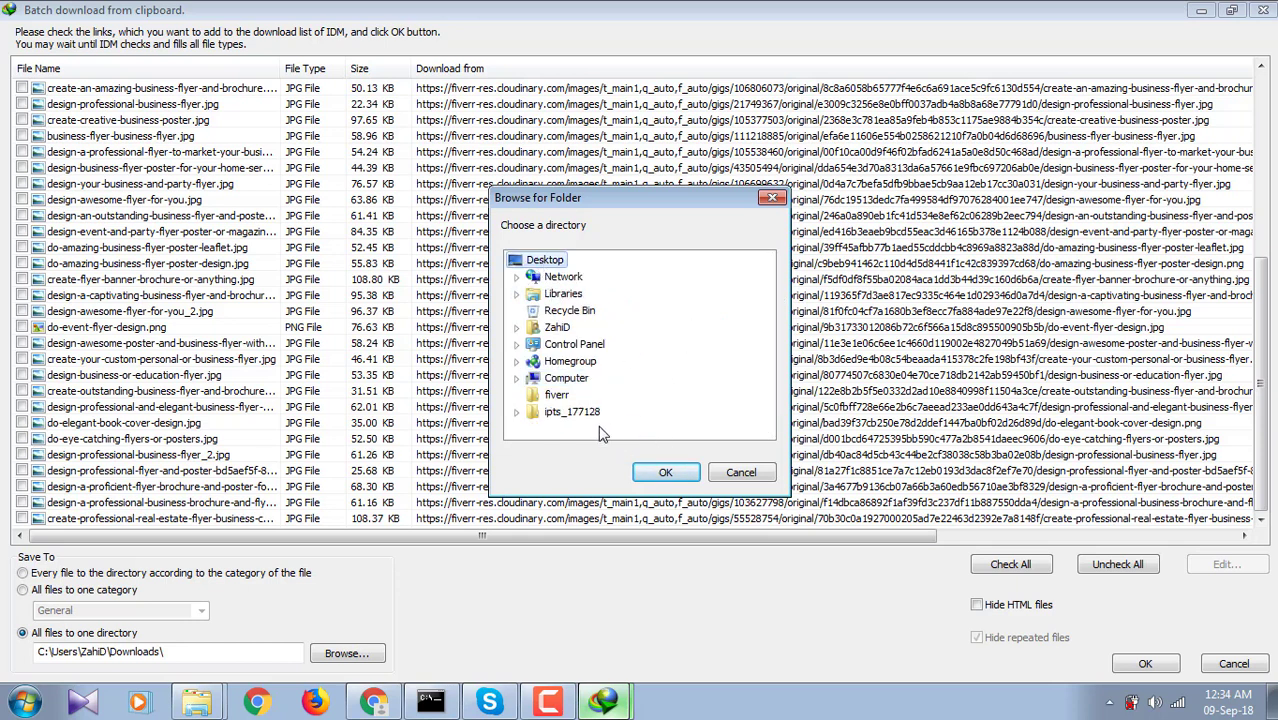
{"action": "left_click", "coordinate": [555, 398]}
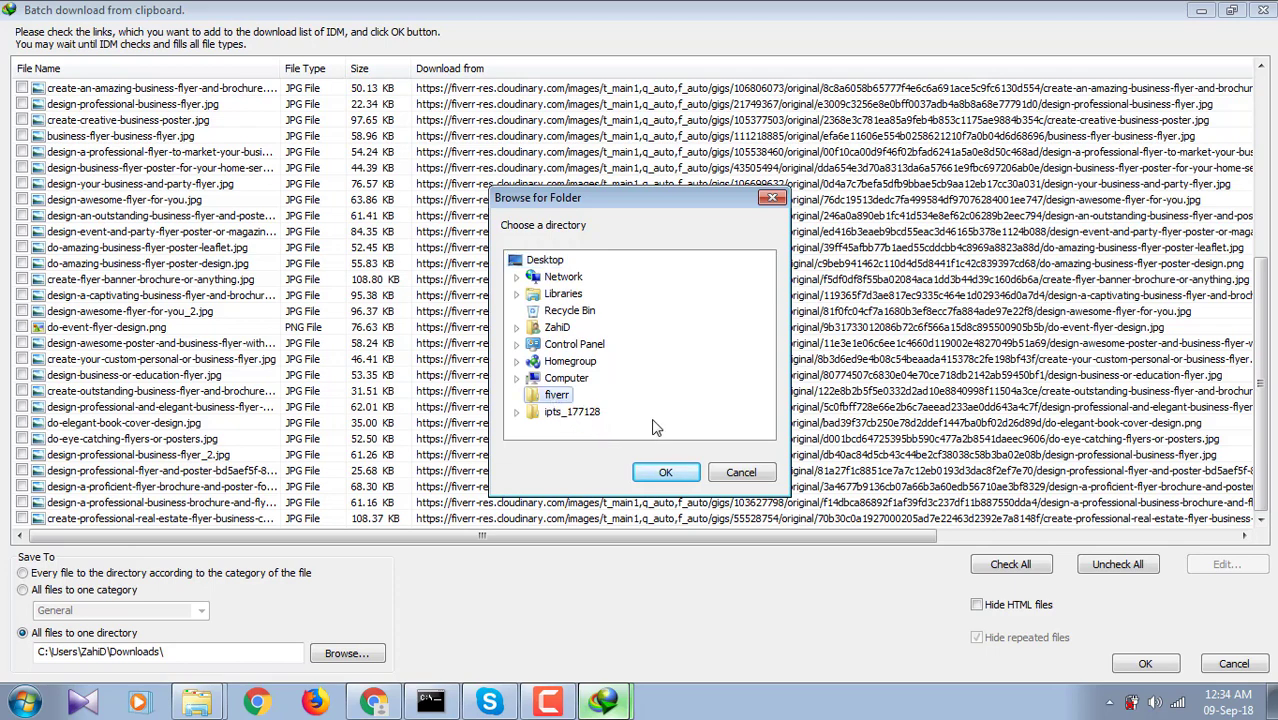
{"action": "left_click", "coordinate": [668, 473]}
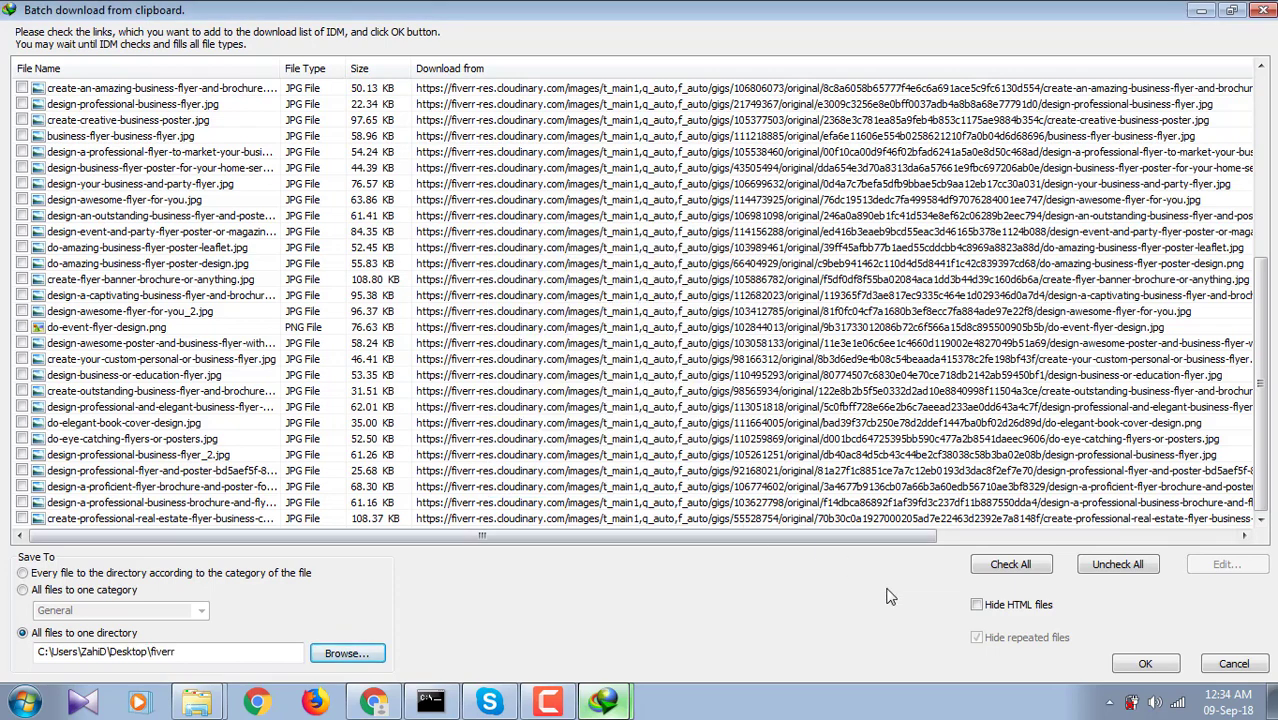
Check all files in the batch and add them to the Main download queue.
{"action": "left_click", "coordinate": [1020, 565]}
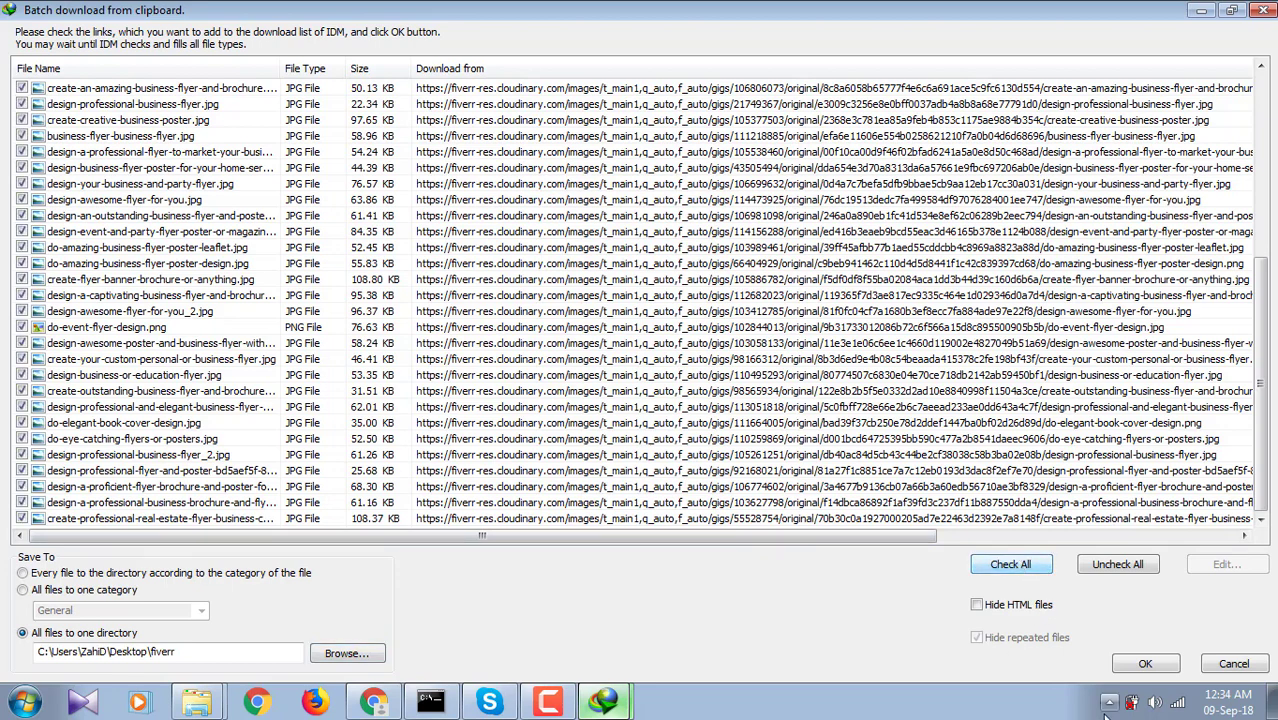
{"action": "left_click", "coordinate": [1146, 665]}
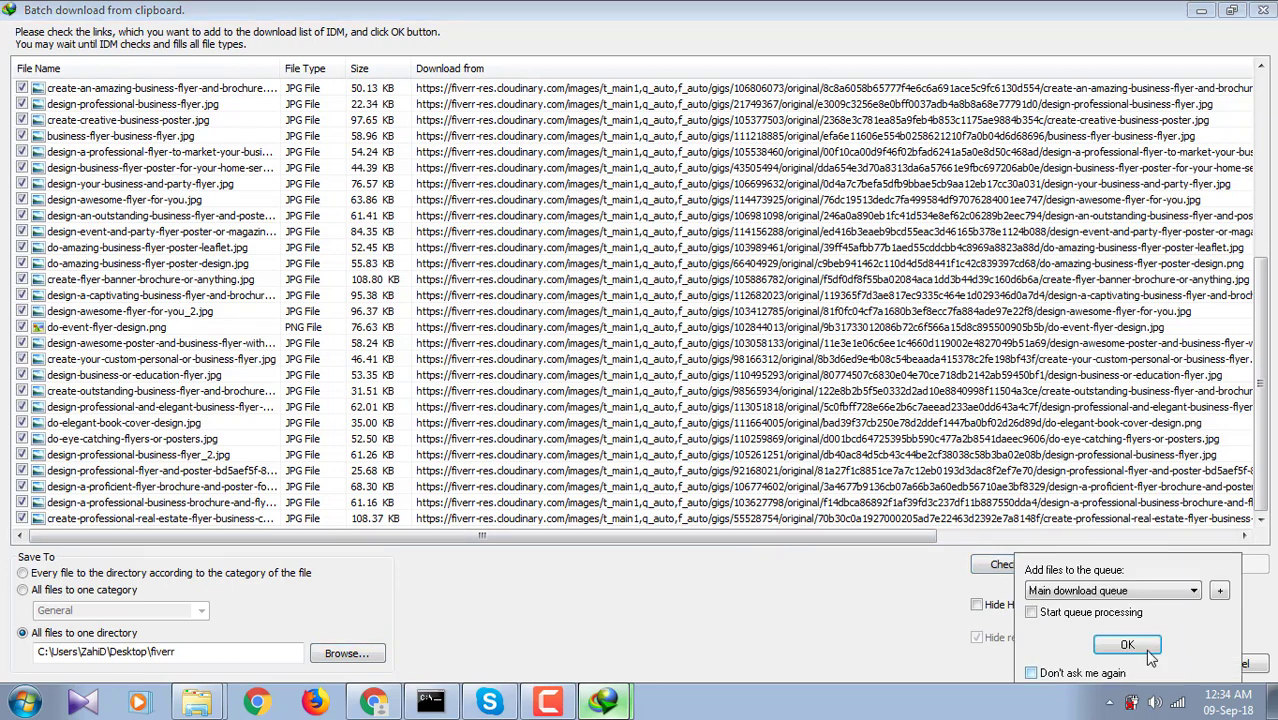
{"action": "left_click", "coordinate": [1139, 653]}
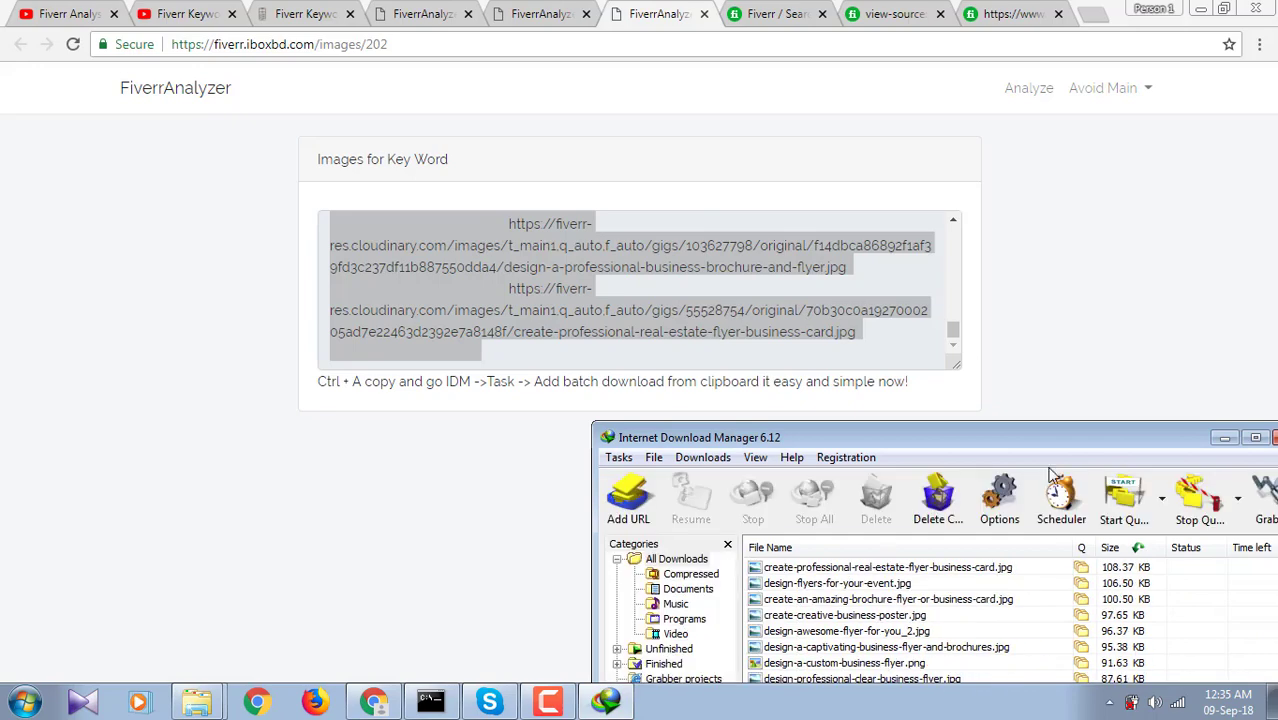
Maximize the Internet Download Manager window and download create-flyer-banner-brochure-or-anything.jpg, dismissing the completion notice.
{"action": "left_click_drag", "start_coordinate": [1054, 358], "coordinate": [567, 200]}
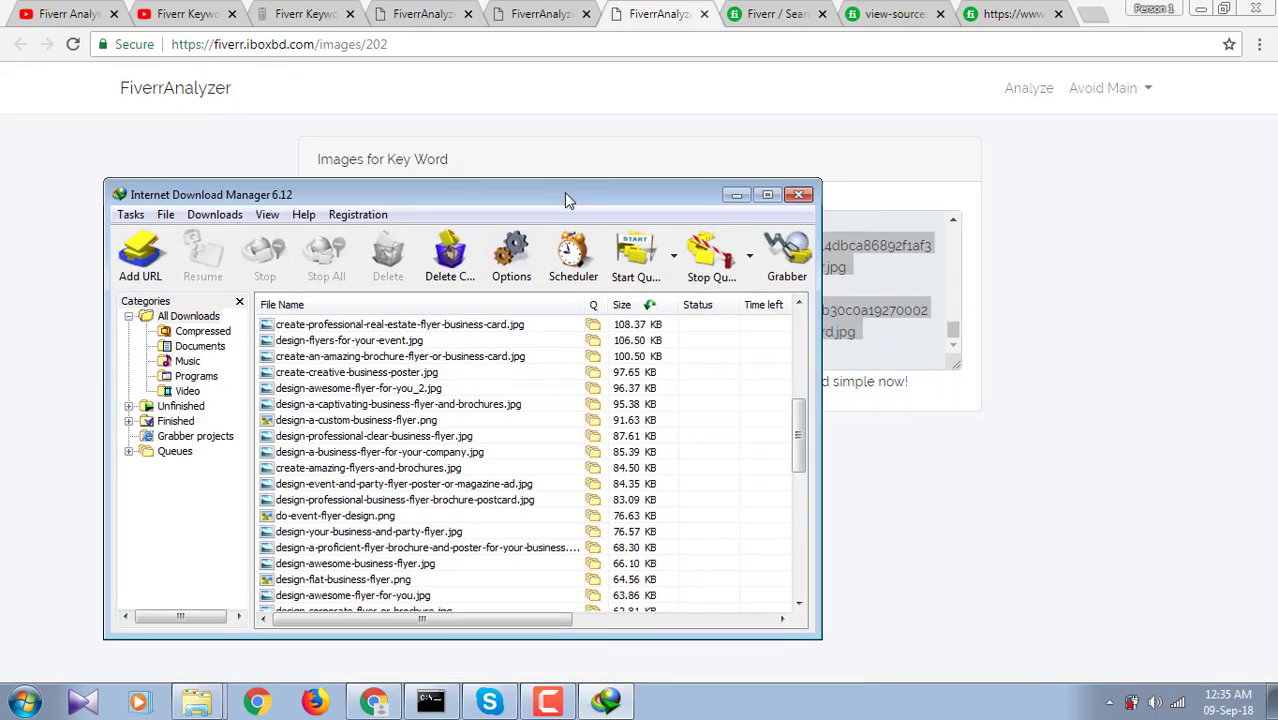
{"action": "left_click", "coordinate": [767, 194]}
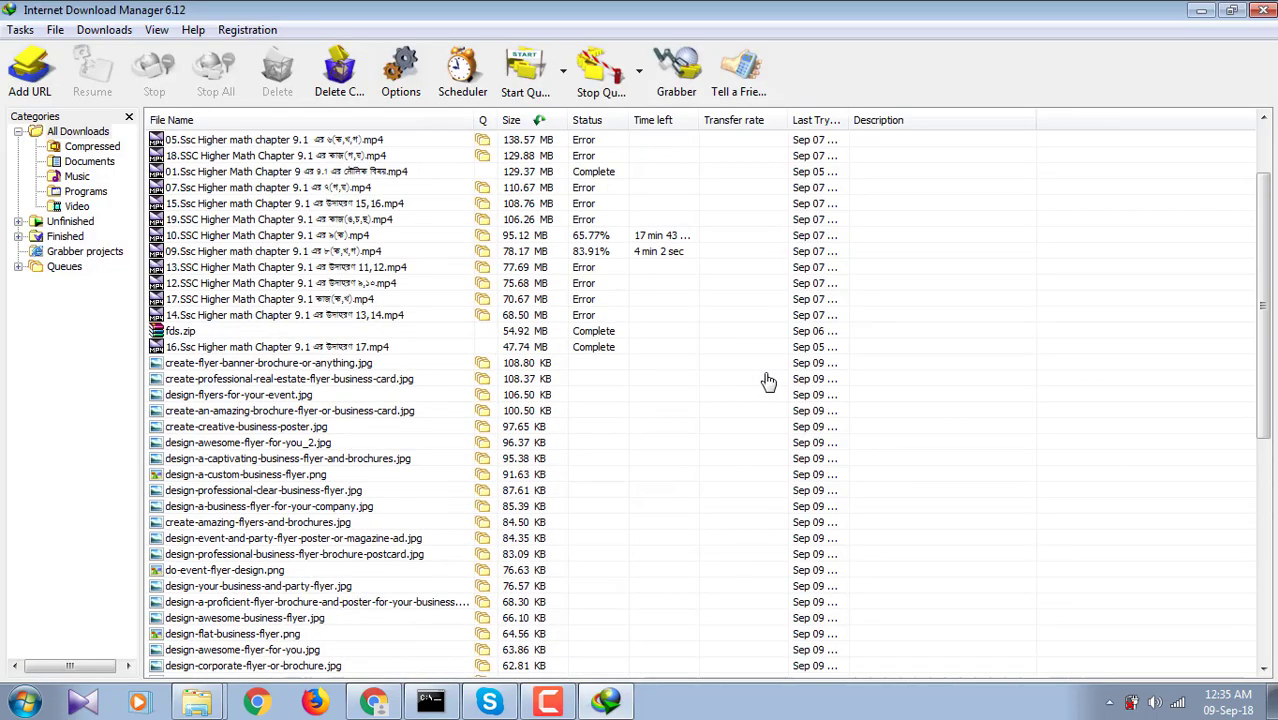
{"action": "left_click", "coordinate": [318, 363]}
{"action": "left_click", "coordinate": [92, 80]}
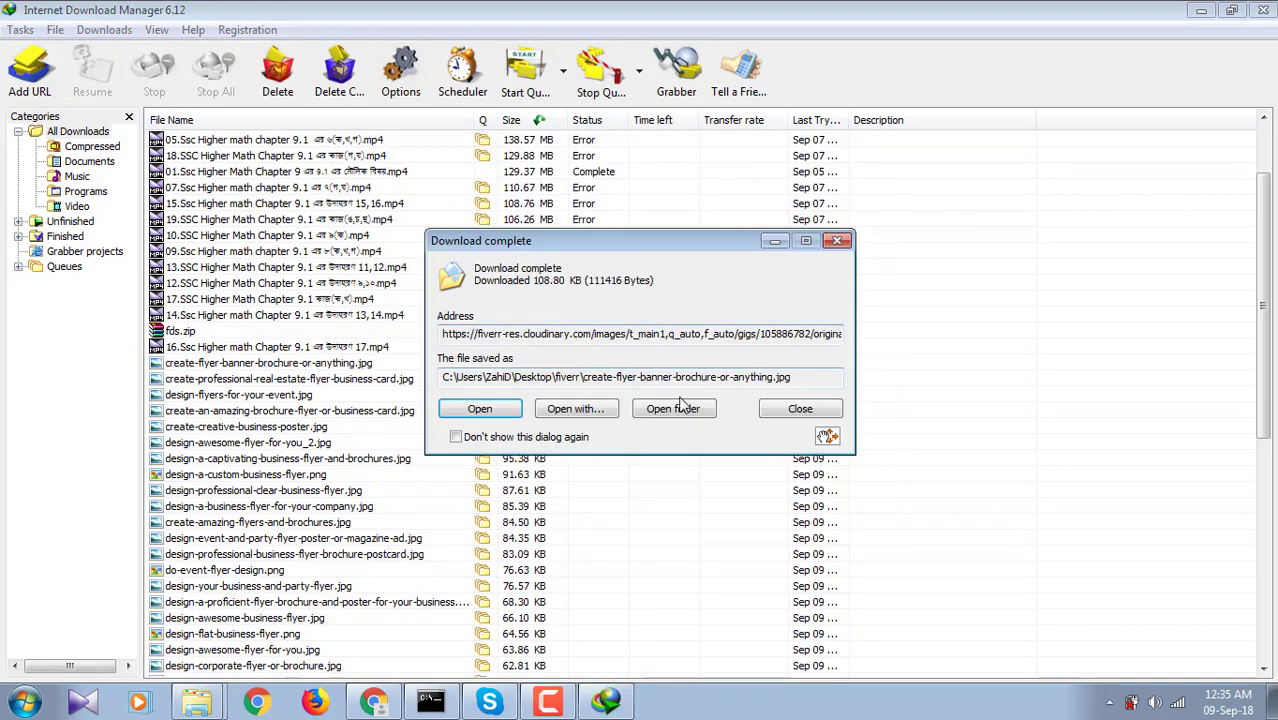
{"action": "left_click", "coordinate": [837, 241]}
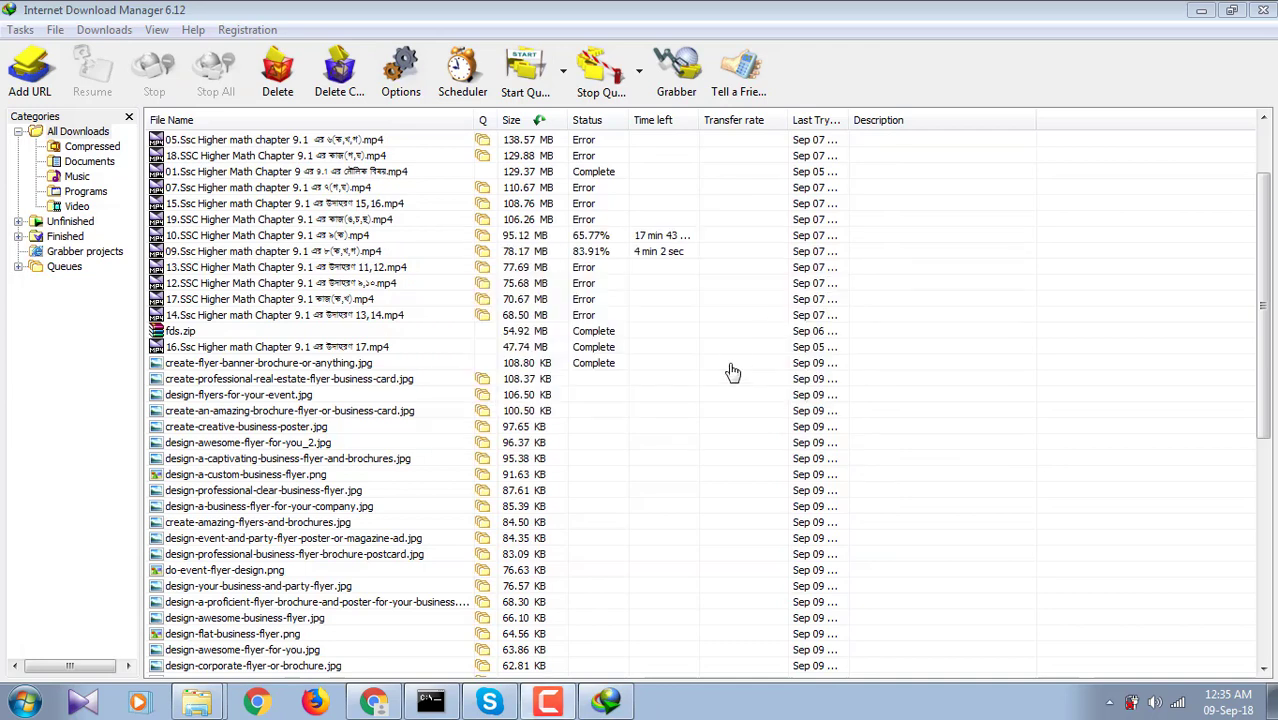
Resume all flyer images from create-professional-real-estate-flyer-business-card.jpg to the end of the list, closing the completion notices.
{"action": "left_click", "coordinate": [582, 381]}
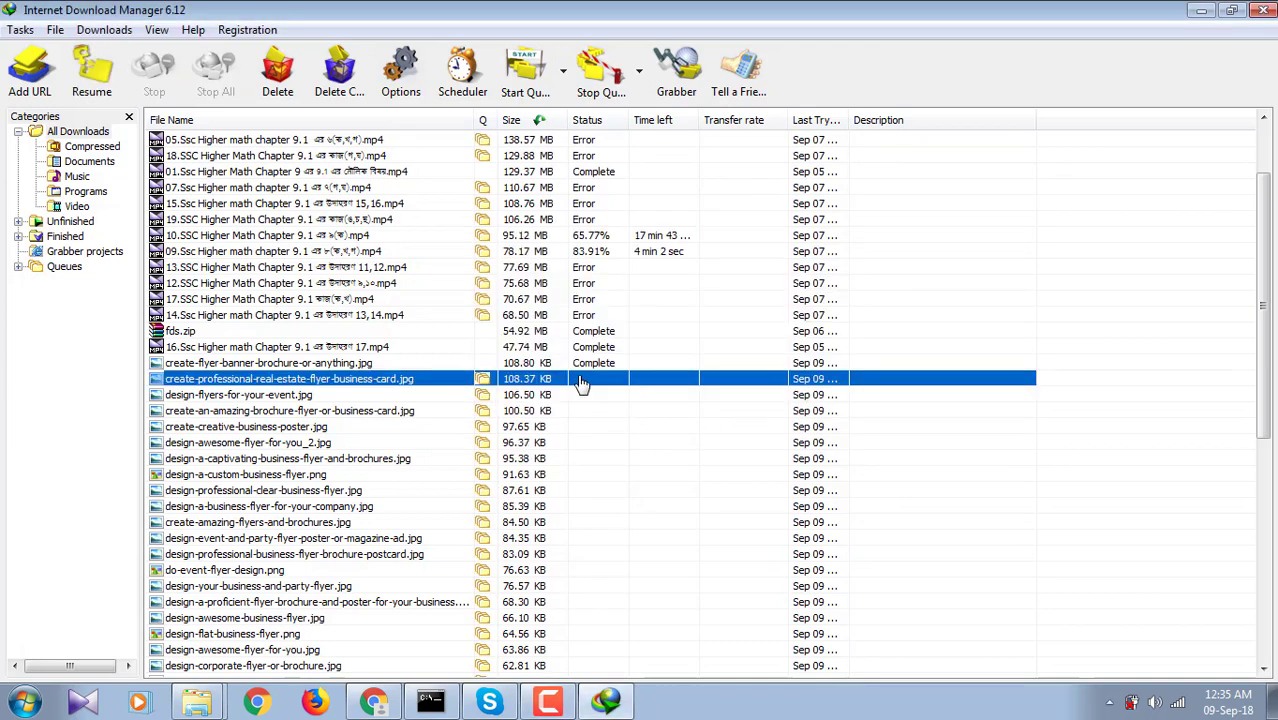
{"action": "key", "text": "shift+Down"}
{"action": "key", "text": "shift+Down"}
{"action": "key", "text": "shift+Down"}
{"action": "key", "text": "shift+Down"}
{"action": "key", "text": "shift+Down"}
{"action": "key", "text": "shift+Down"}
{"action": "key", "text": "shift+Down"}
{"action": "key", "text": "shift+Down"}
{"action": "key", "text": "shift+Down"}
{"action": "key", "text": "shift+Down"}
{"action": "key", "text": "shift+Down"}
{"action": "key", "text": "shift+Down"}
{"action": "key", "text": "shift+Down"}
{"action": "key", "text": "shift+Down"}
{"action": "key", "text": "shift+Down"}
{"action": "key", "text": "shift+Down"}
{"action": "key", "text": "shift+Down"}
{"action": "key", "text": "shift+Down"}
{"action": "key", "text": "shift+Down"}
{"action": "key", "text": "shift+Down"}
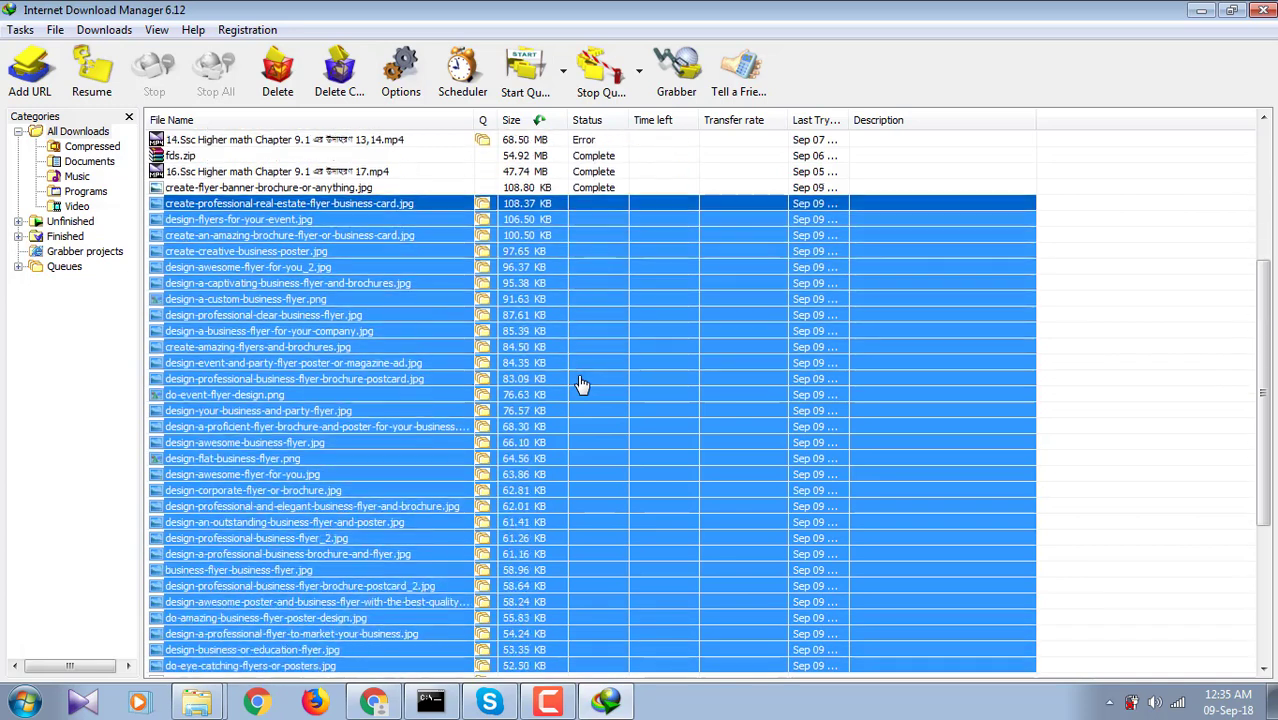
{"action": "key", "text": "shift+Down"}
{"action": "key", "text": "shift+Down"}
{"action": "key", "text": "shift+Down"}
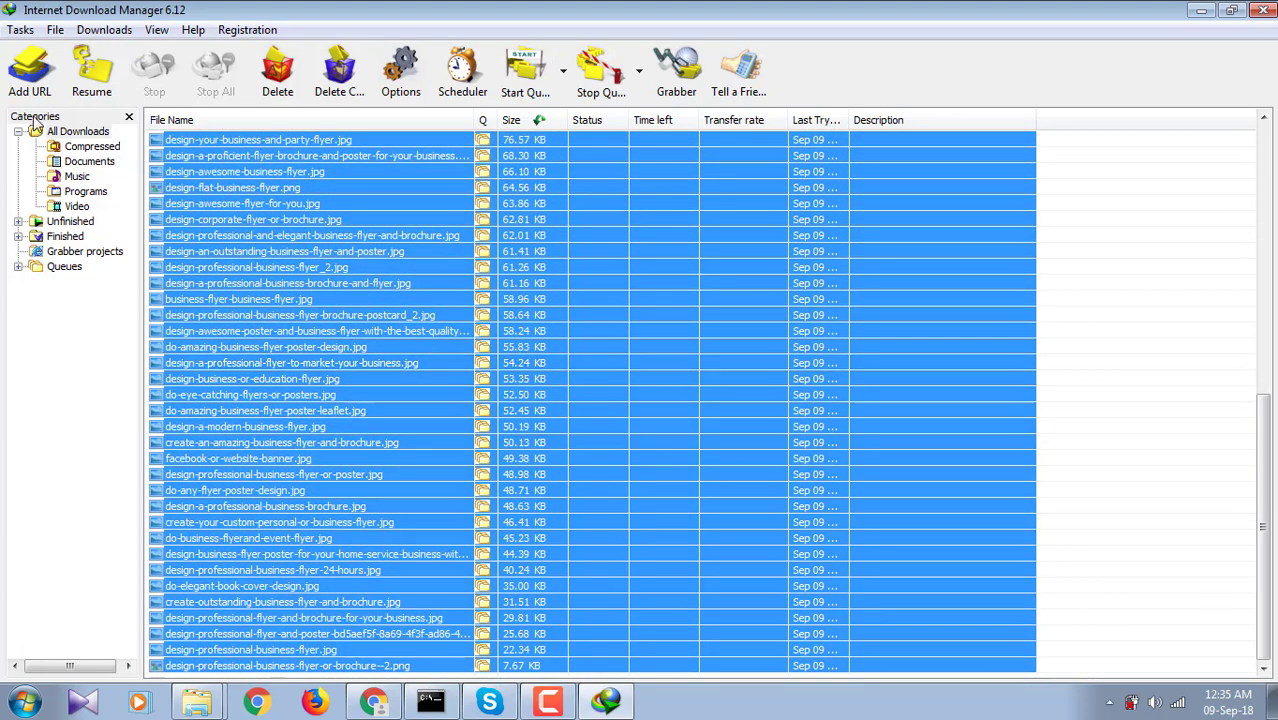
{"action": "left_click", "coordinate": [92, 80]}
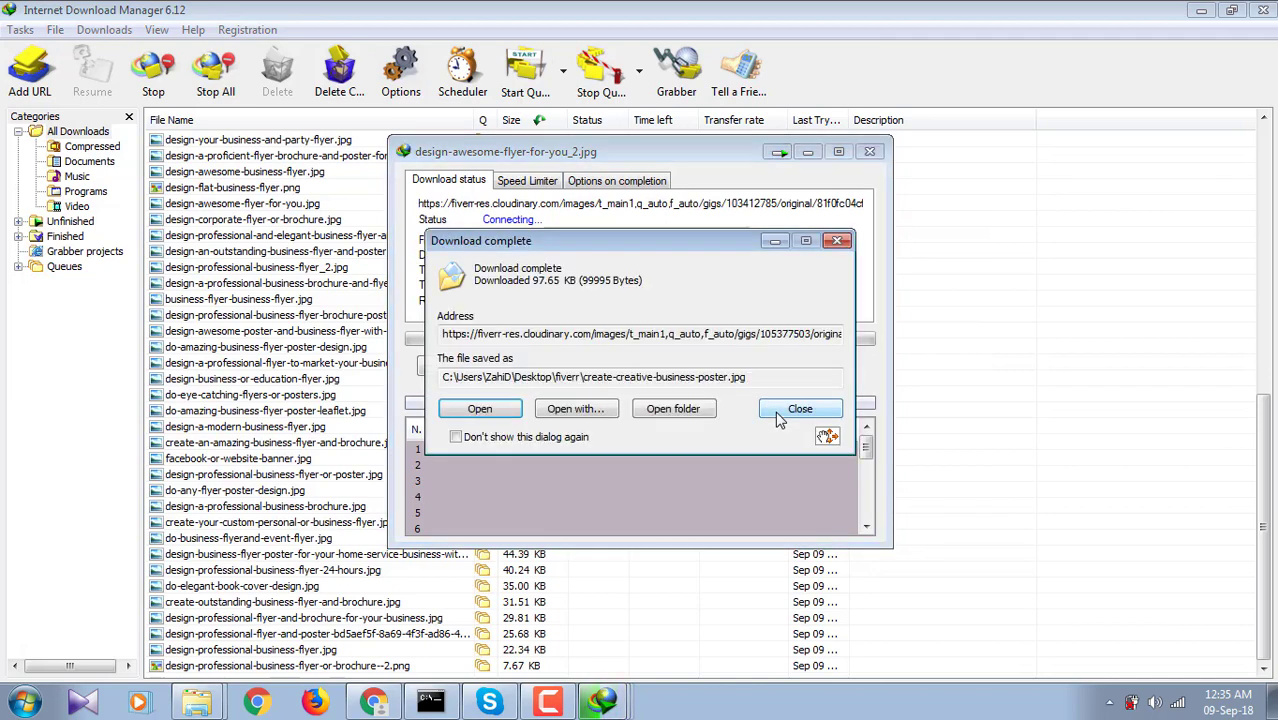
{"action": "left_click", "coordinate": [838, 242]}
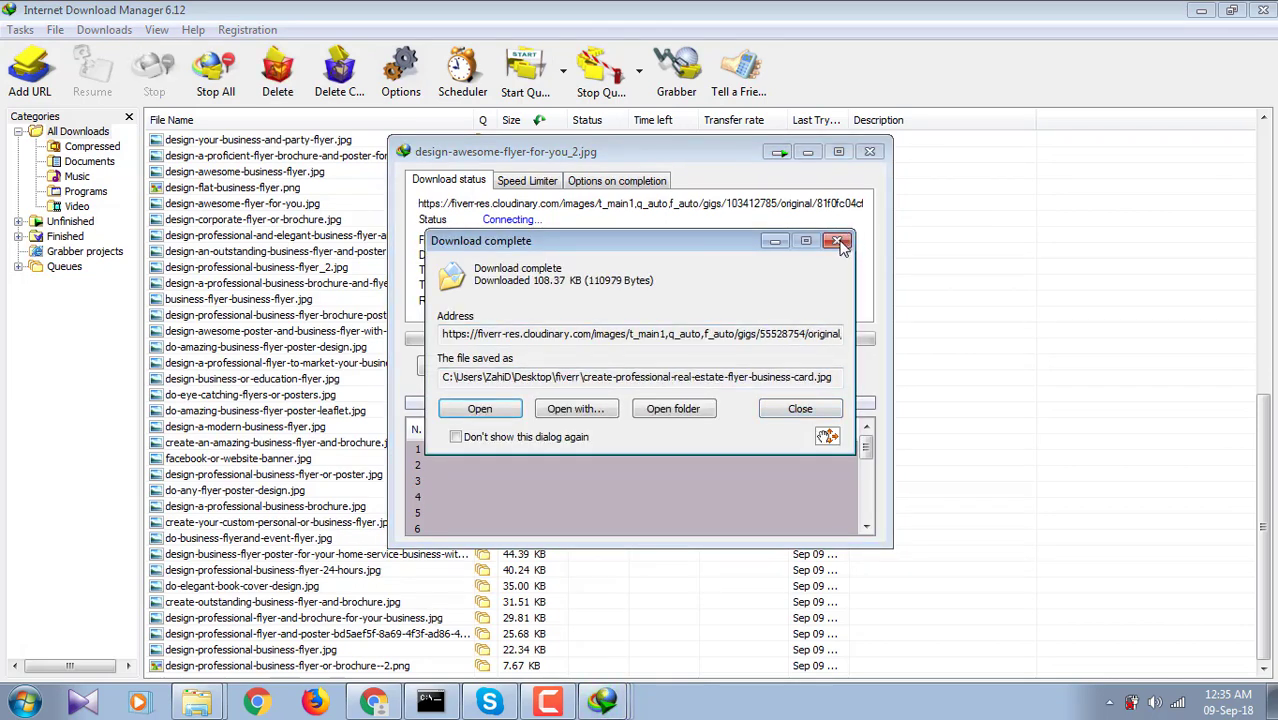
{"action": "left_click", "coordinate": [838, 243]}
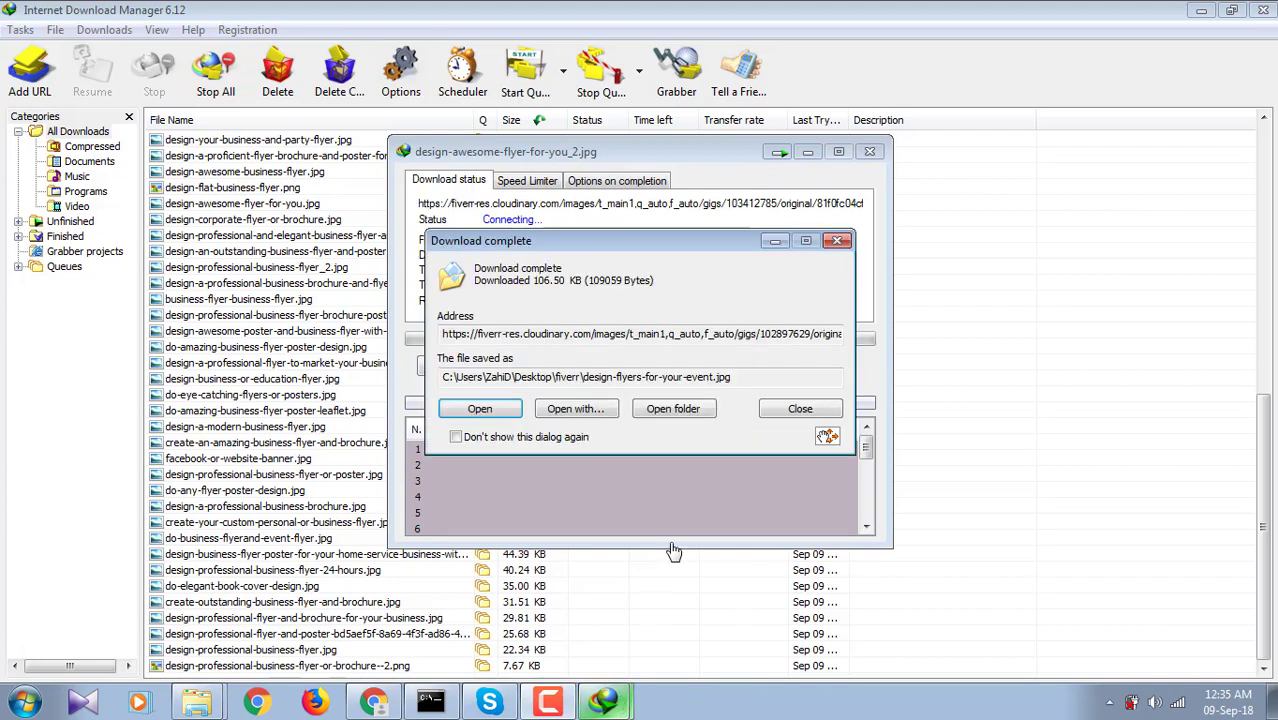
{"action": "left_click", "coordinate": [840, 241]}
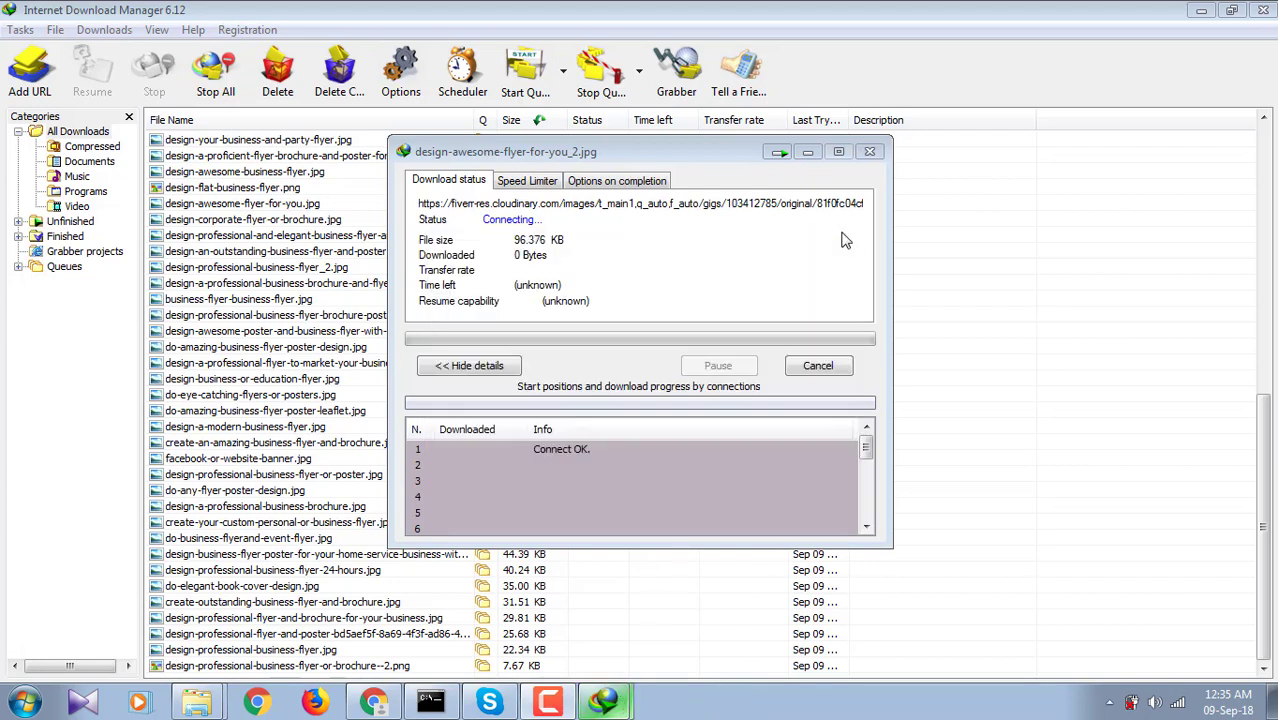
Show the desktop, open the fiverr folder in a maximized window and widen the Name column to fit the full file names.
{"action": "mouse_move", "coordinate": [604, 702]}
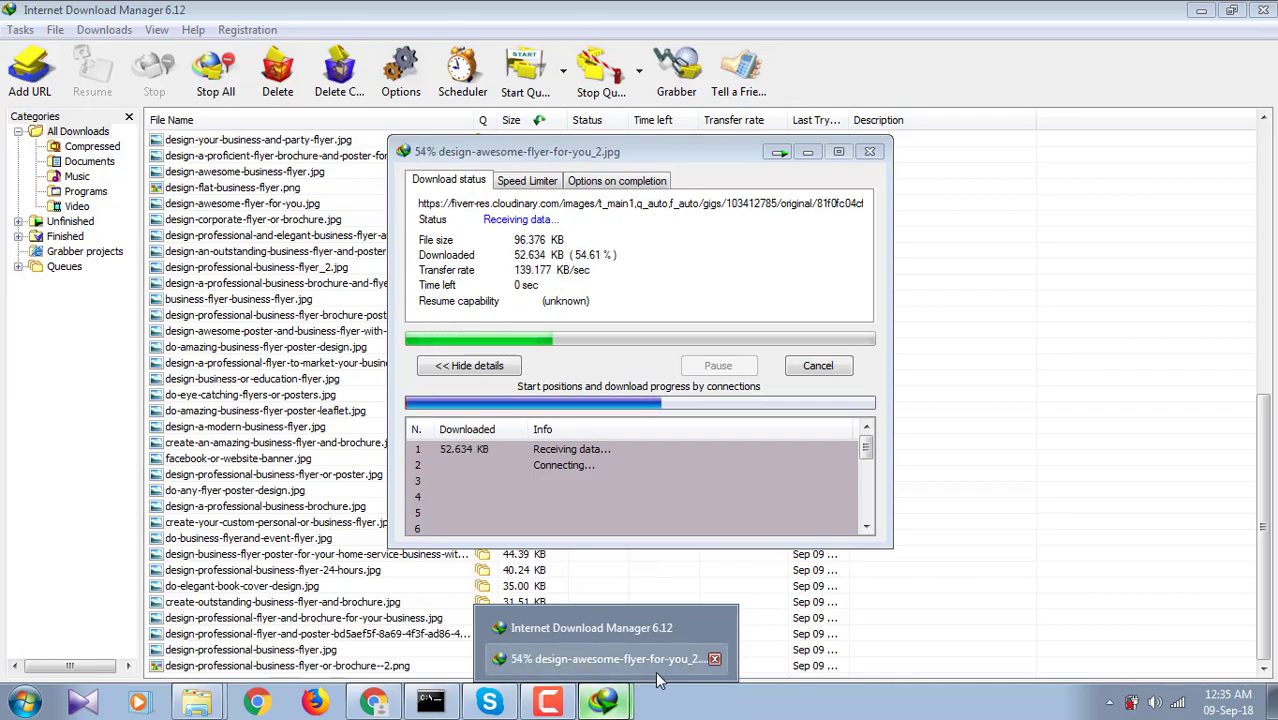
{"action": "key", "text": "super+d"}
{"action": "right_click", "coordinate": [797, 327]}
{"action": "left_click", "coordinate": [842, 367]}
{"action": "double_click", "coordinate": [249, 32]}
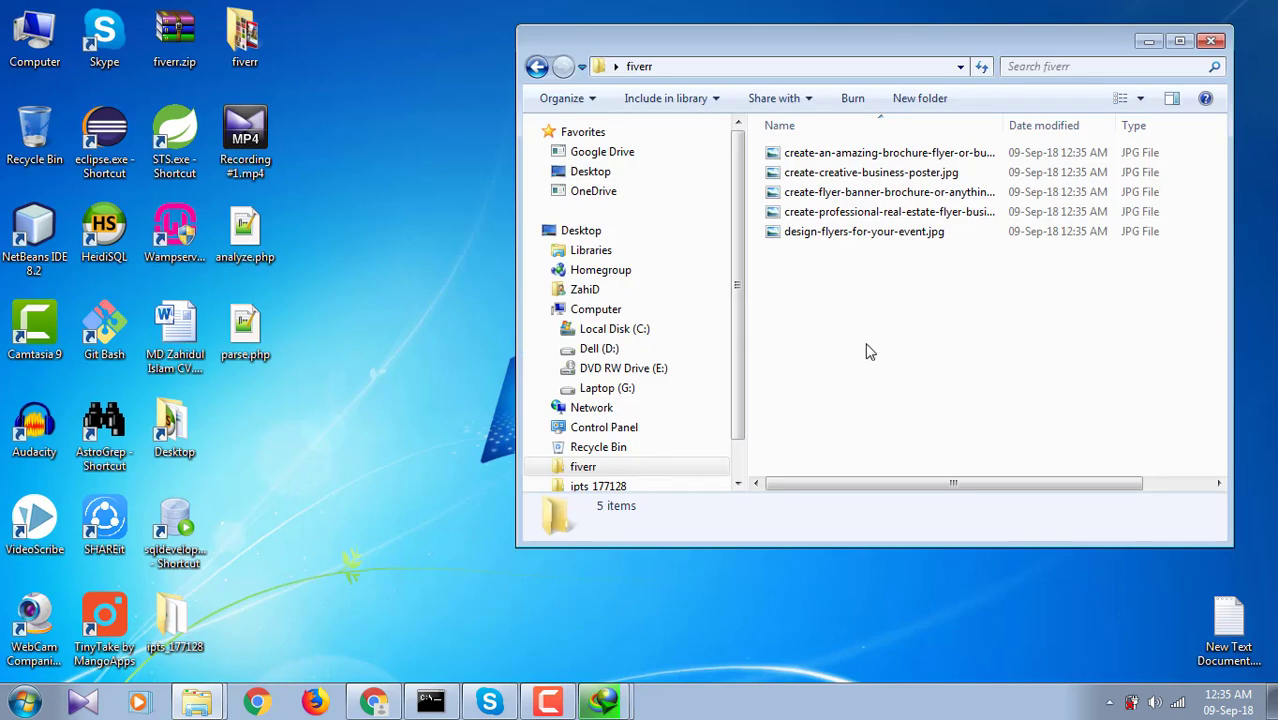
{"action": "left_click", "coordinate": [832, 240]}
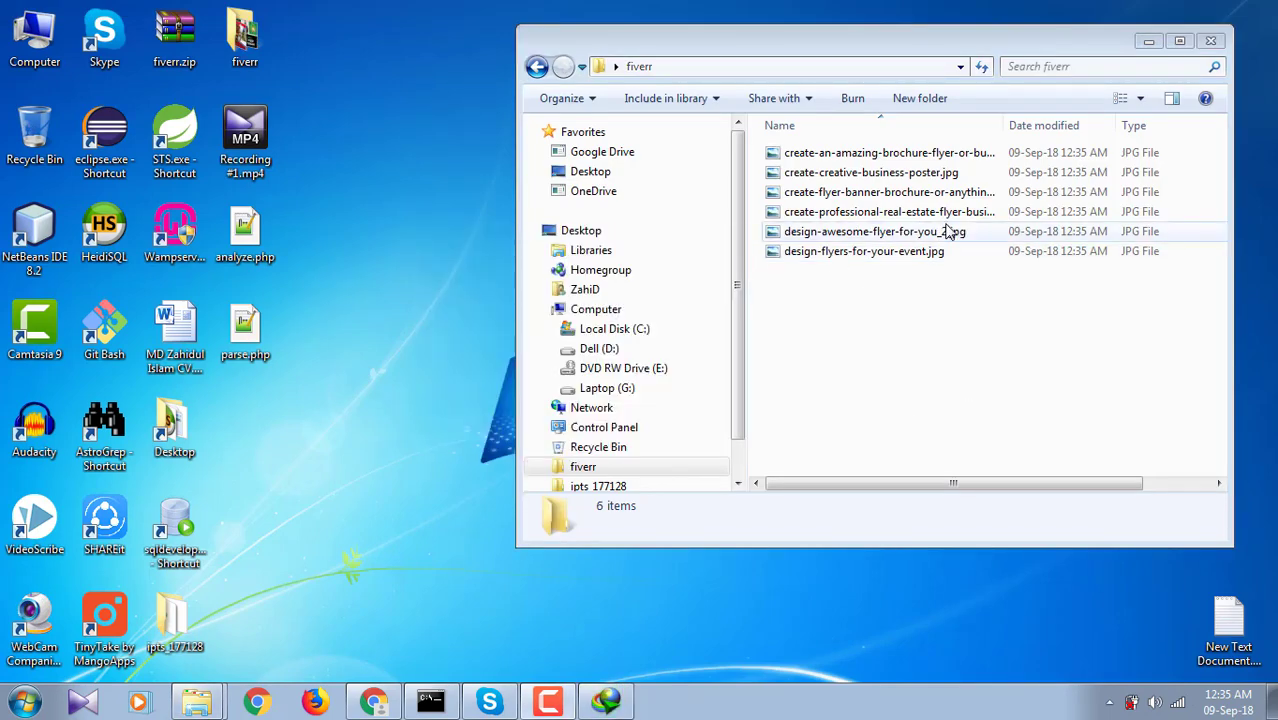
{"action": "left_click", "coordinate": [1180, 41]}
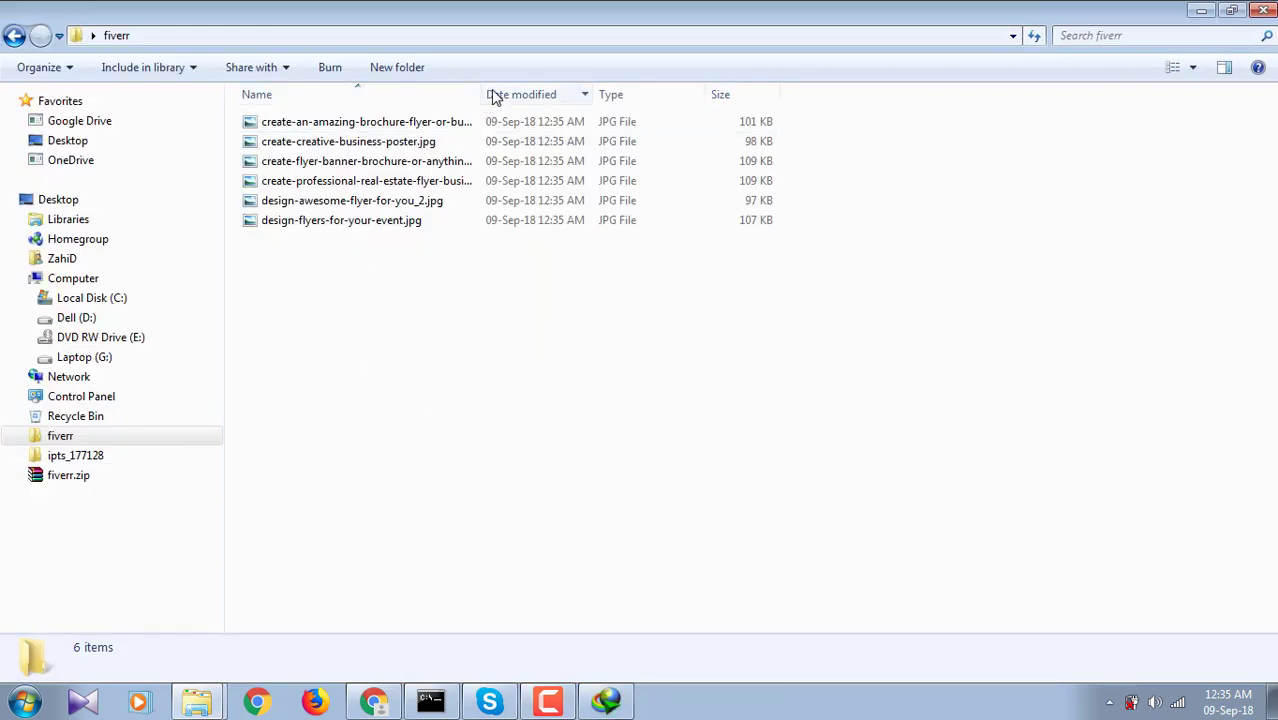
{"action": "left_click_drag", "start_coordinate": [532, 91], "coordinate": [683, 92]}
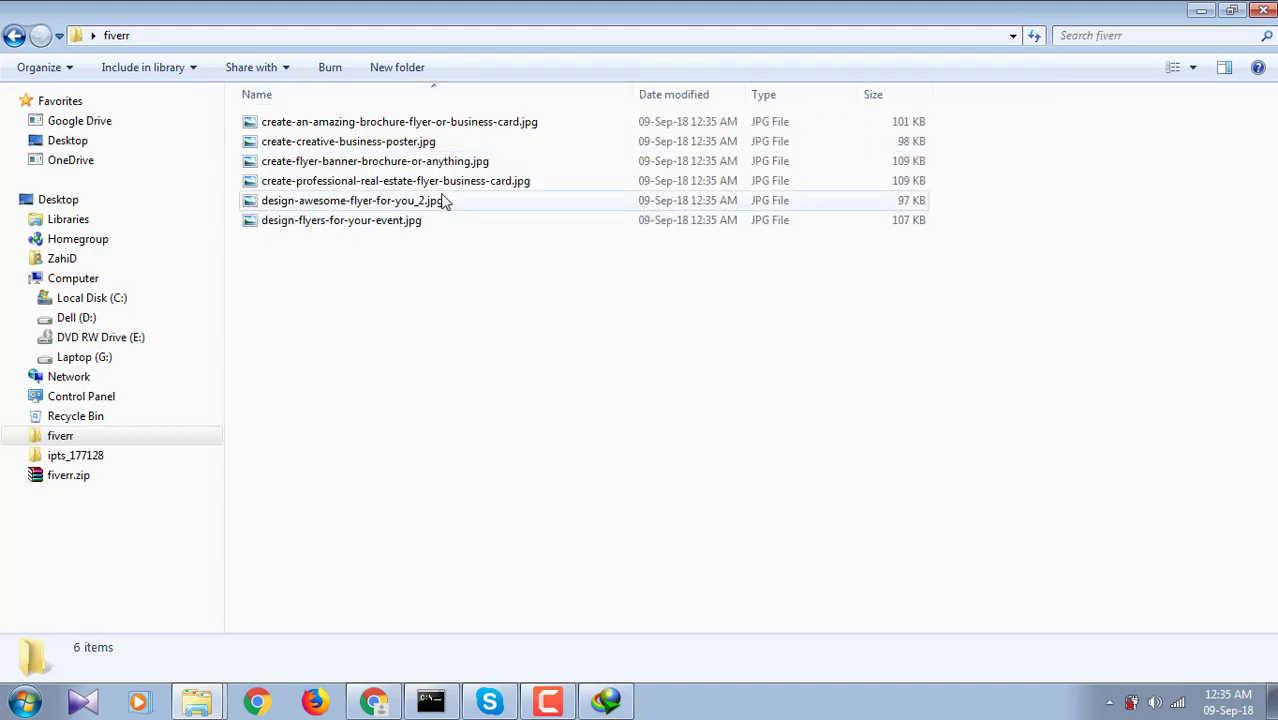
Open create-an-amazing-brochure-flyer-or-business-card.jpg, look through the downloaded flyer images and close the viewer.
{"action": "double_click", "coordinate": [468, 126]}
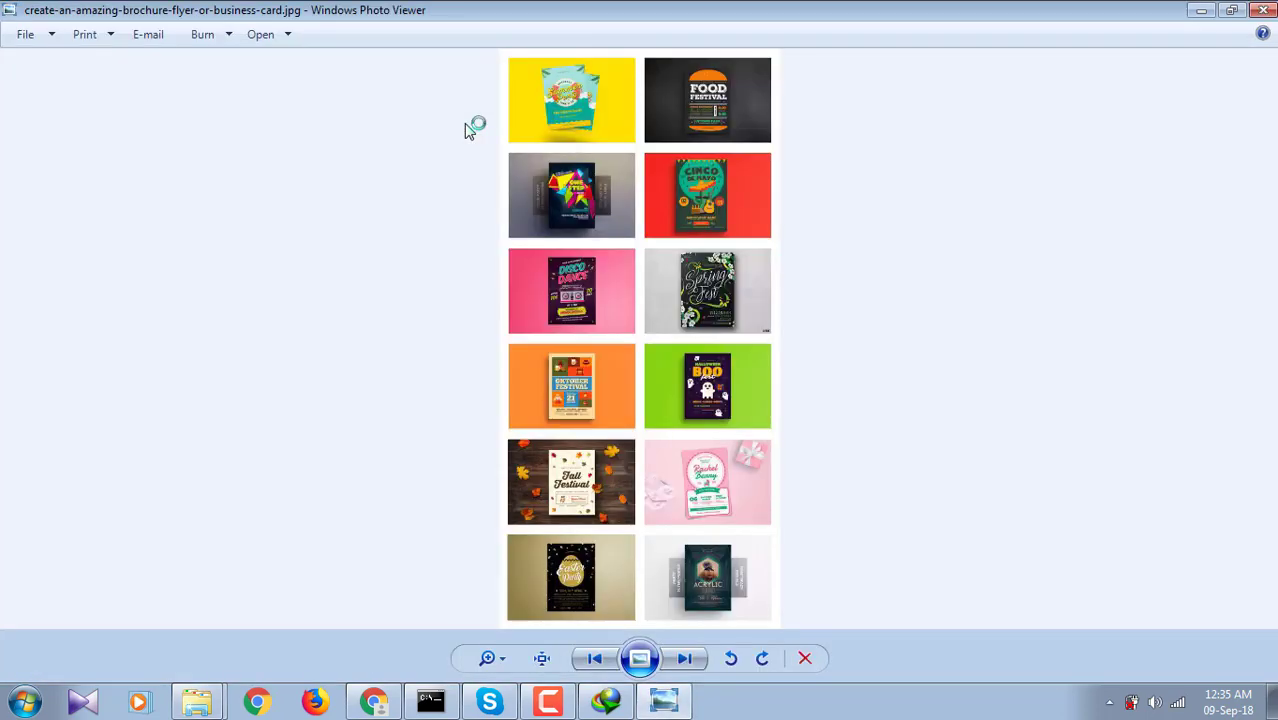
{"action": "key", "text": "Right"}
{"action": "key", "text": "Right"}
{"action": "key", "text": "Right"}
{"action": "key", "text": "Right"}
{"action": "key", "text": "Right"}
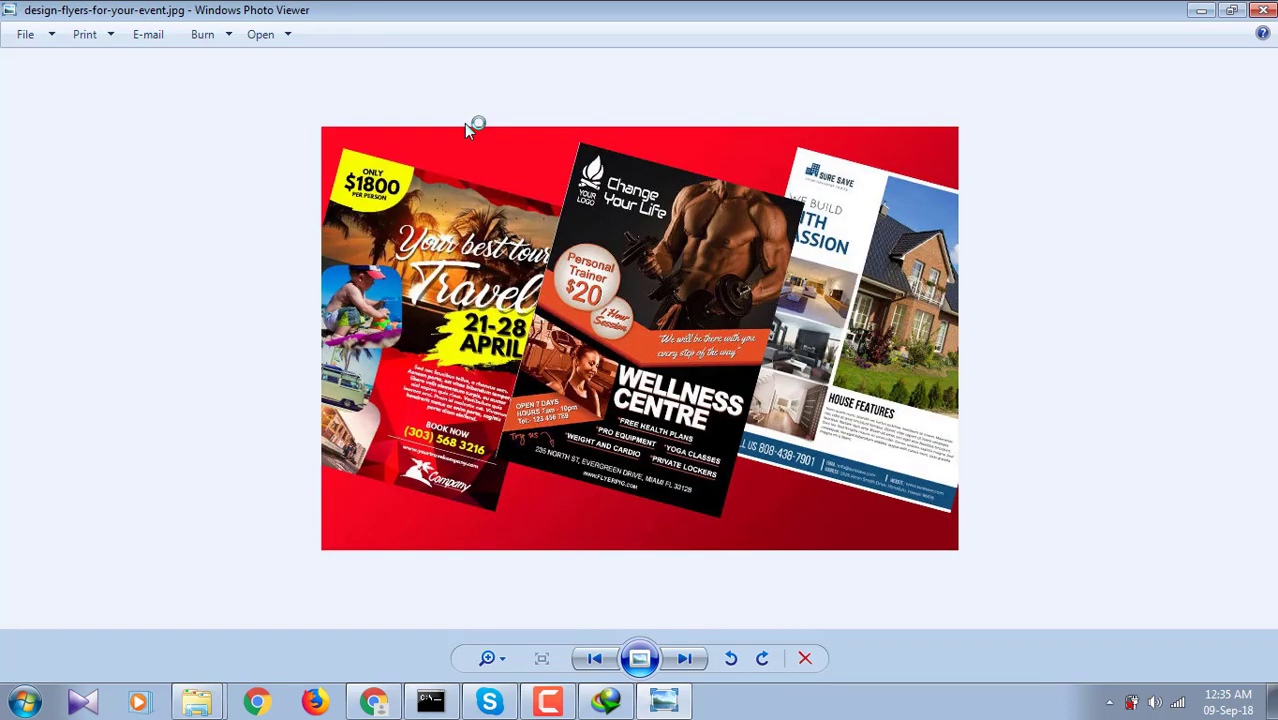
{"action": "key", "text": "Right"}
{"action": "key", "text": "Right"}
{"action": "key", "text": "Right"}
{"action": "key", "text": "Right"}
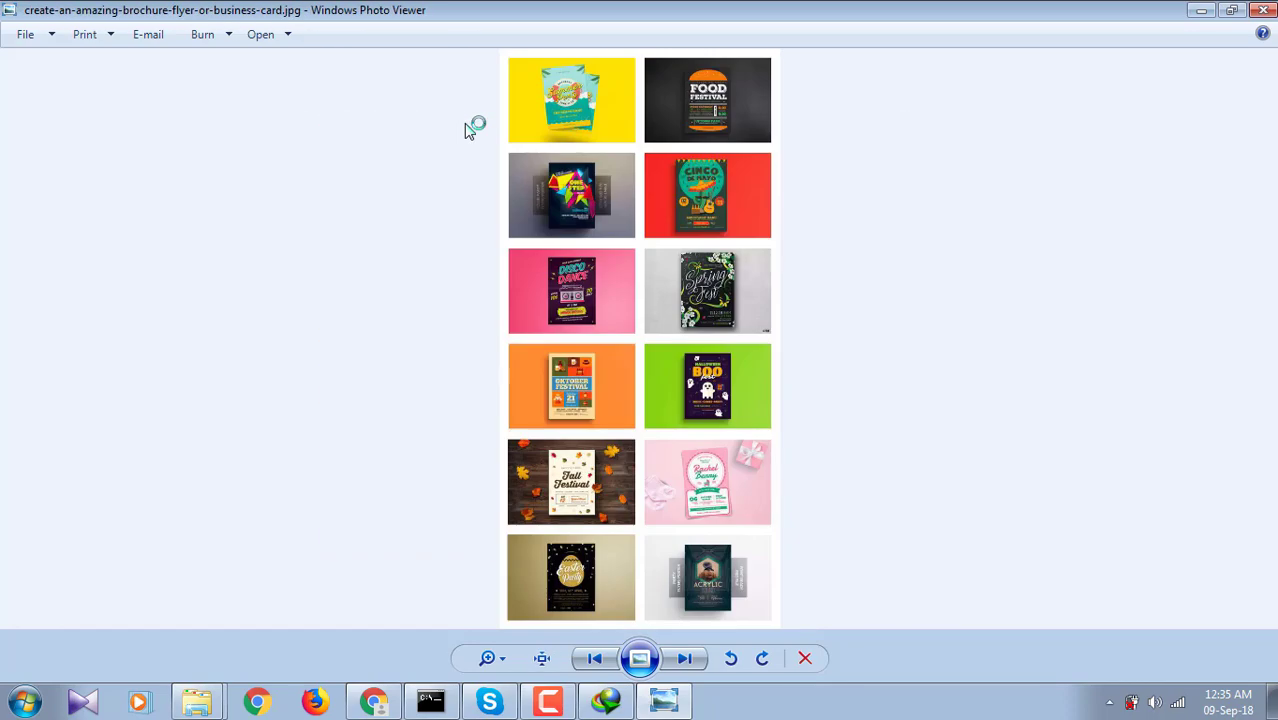
{"action": "left_click", "coordinate": [1264, 11]}
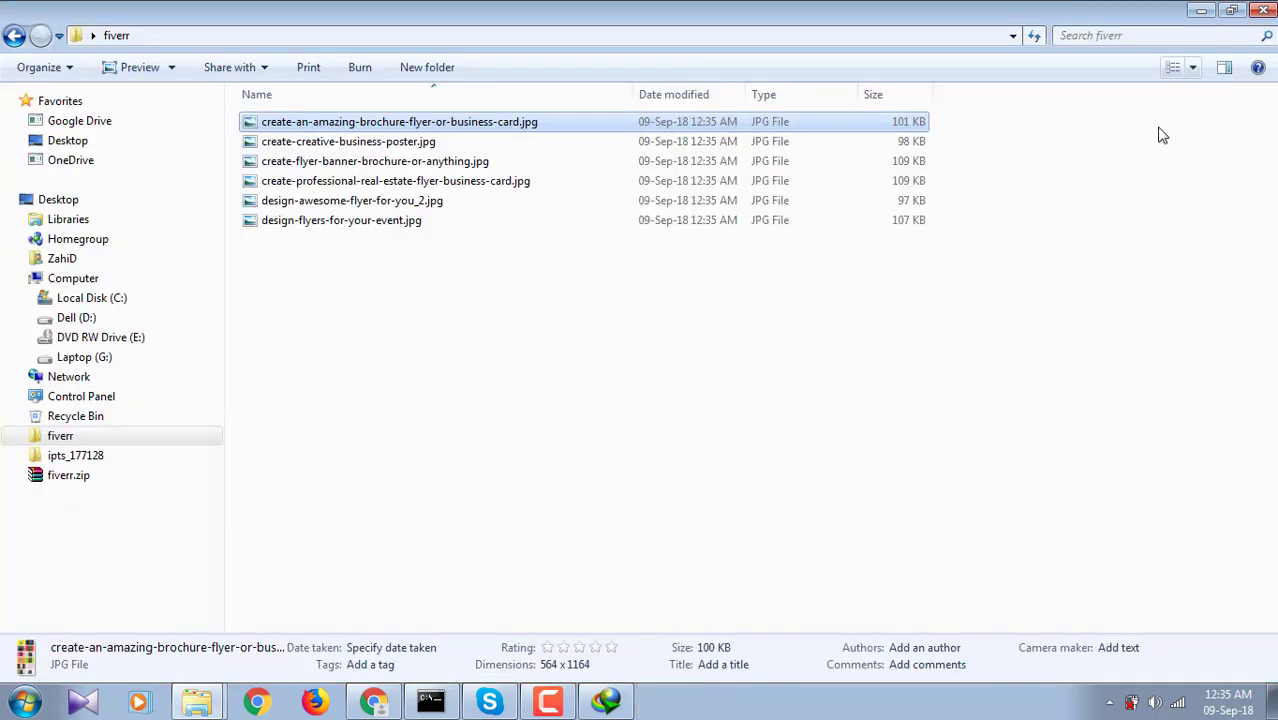
Switch to Internet Download Manager, select the files from design-a-captivating-business-flyer-and-brochures.jpg through design-professional-and-elegant-business-flyer-and-brochure.jpg, and start the download queue.
{"action": "left_click", "coordinate": [605, 700]}
{"action": "scroll", "coordinate": [749, 481], "scroll_direction": "up", "scroll_amount": 2}
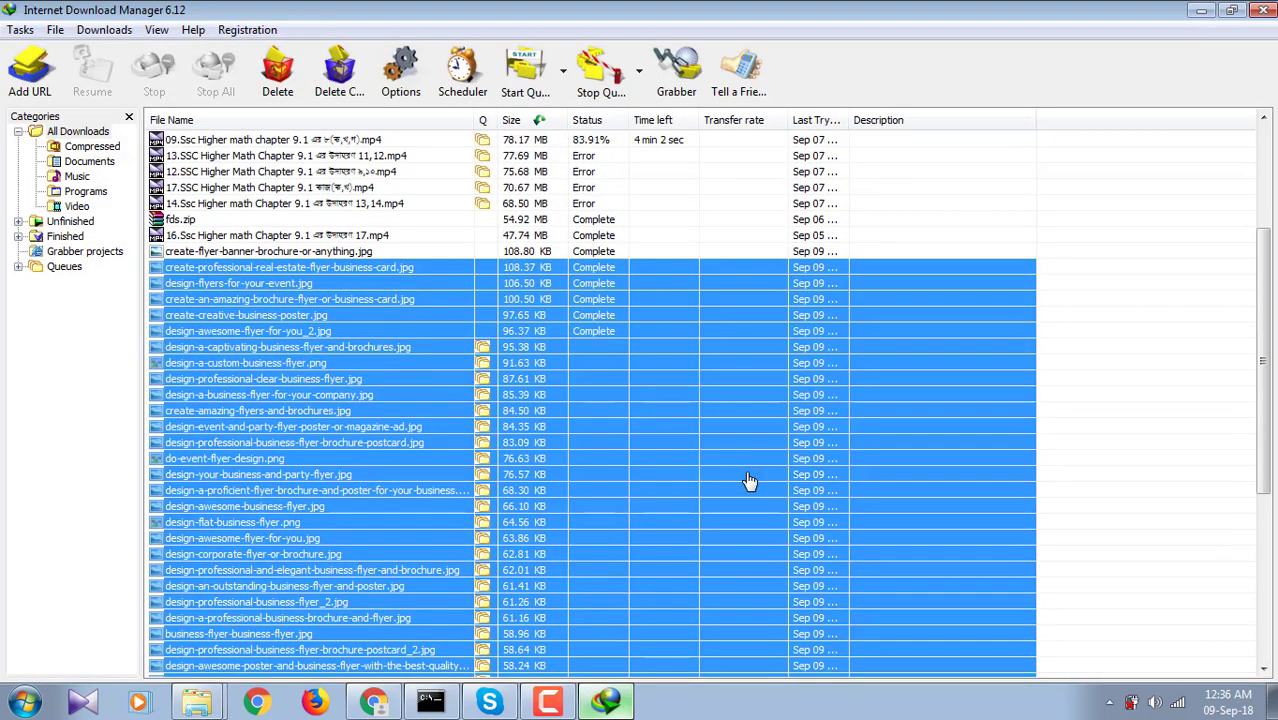
{"action": "left_click", "coordinate": [535, 350]}
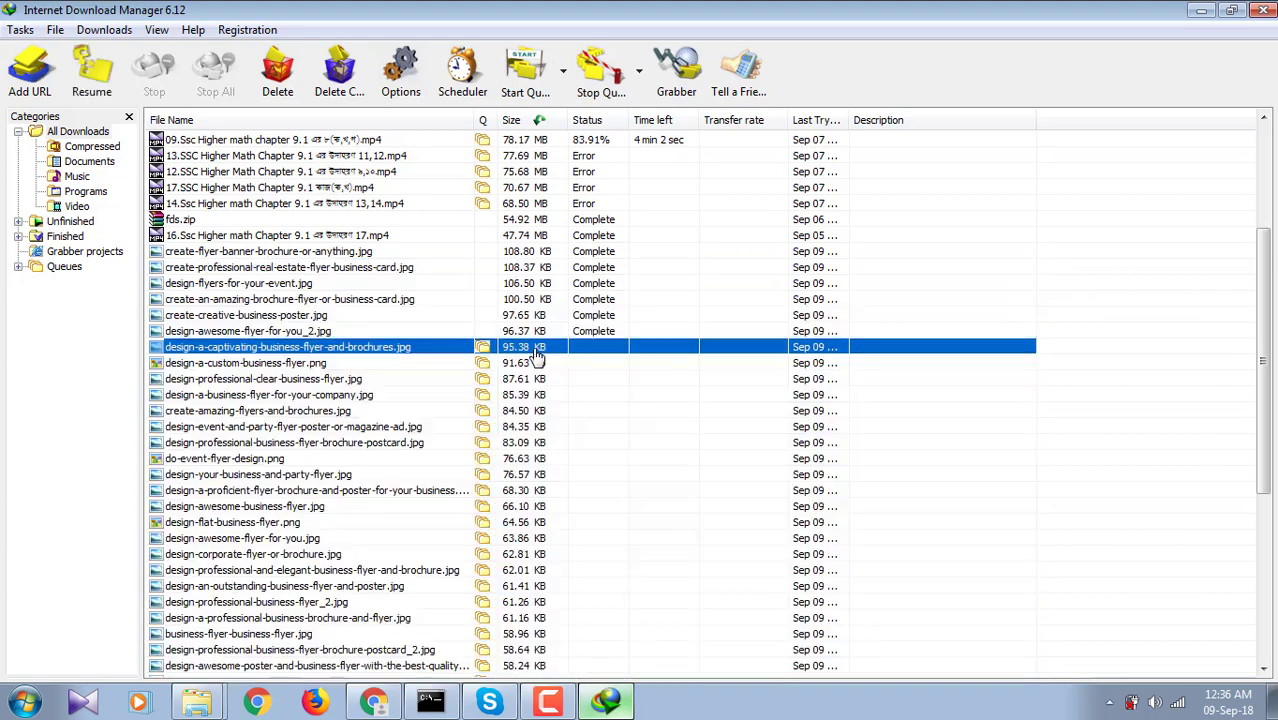
{"action": "key", "text": "shift+Down"}
{"action": "key", "text": "shift+Down"}
{"action": "key", "text": "shift+Down"}
{"action": "key", "text": "shift+Down"}
{"action": "key", "text": "shift+Down"}
{"action": "key", "text": "shift+Down"}
{"action": "key", "text": "shift+Down"}
{"action": "key", "text": "shift+Down"}
{"action": "key", "text": "shift+Down"}
{"action": "key", "text": "shift+Down"}
{"action": "key", "text": "shift+Down"}
{"action": "key", "text": "shift+Down"}
{"action": "key", "text": "shift+Down"}
{"action": "key", "text": "shift+Down"}
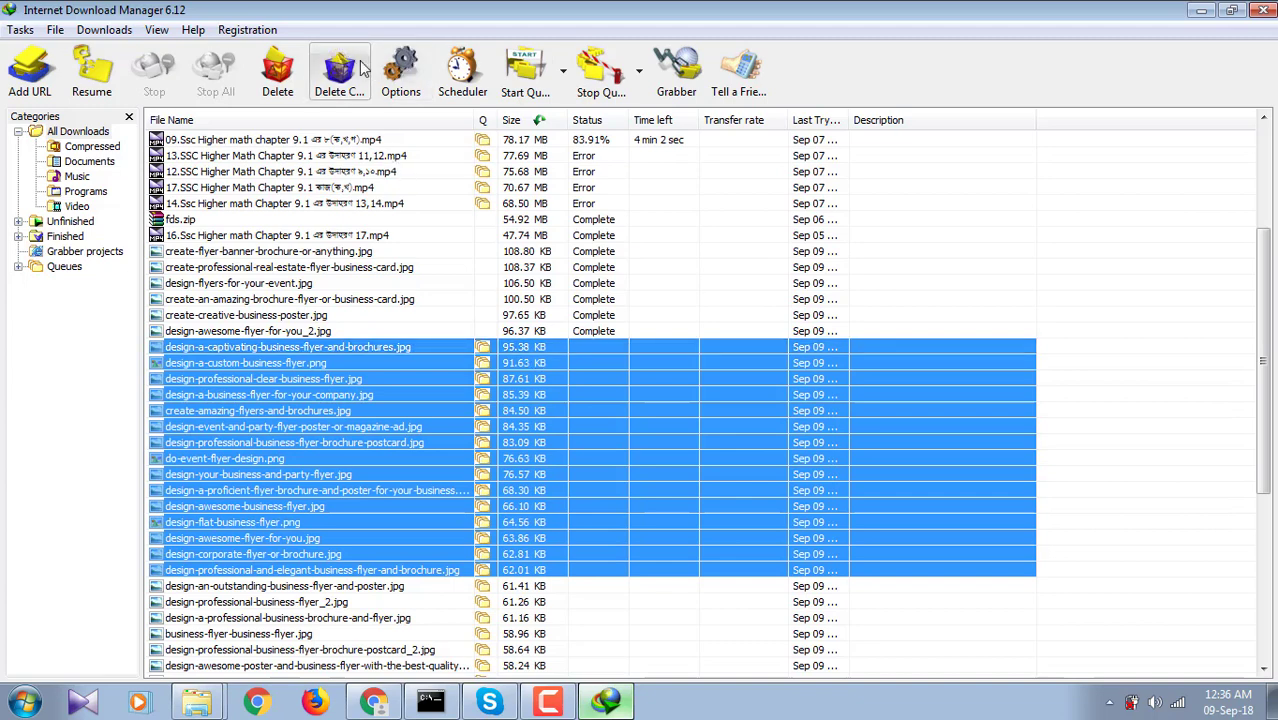
{"action": "left_click", "coordinate": [537, 80]}
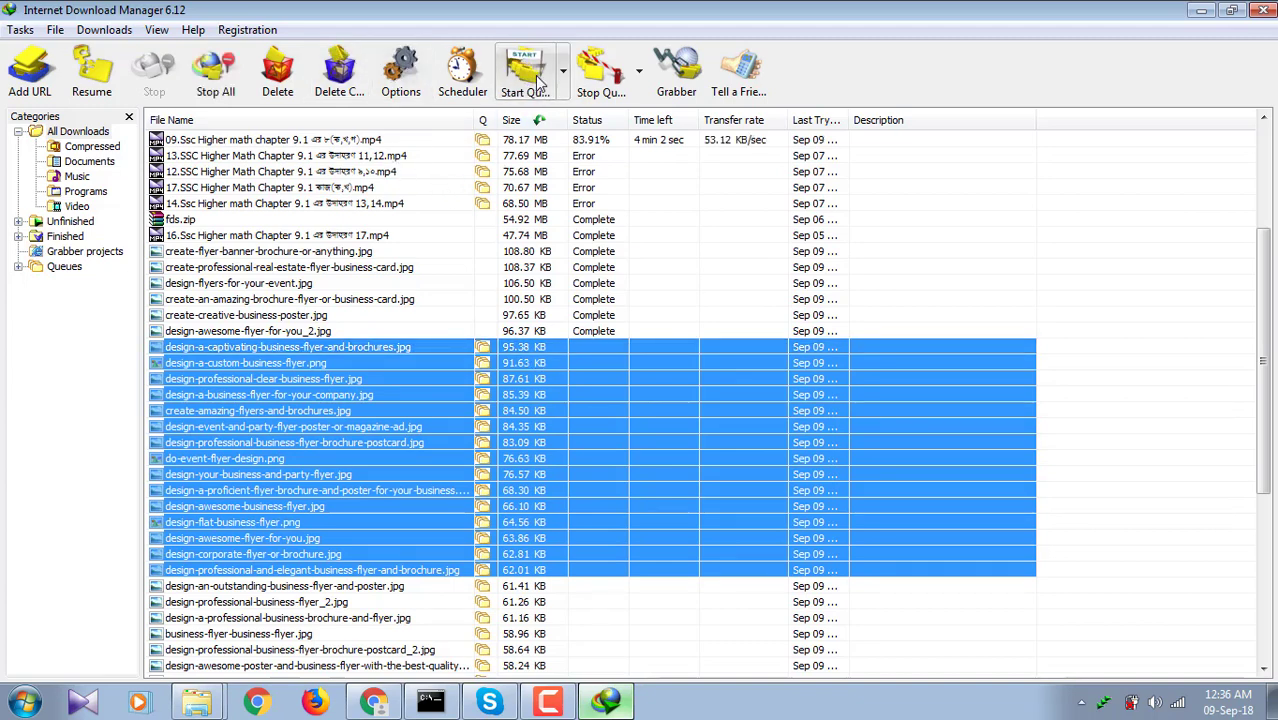
{"action": "scroll", "coordinate": [549, 230], "scroll_direction": "up", "scroll_amount": 4}
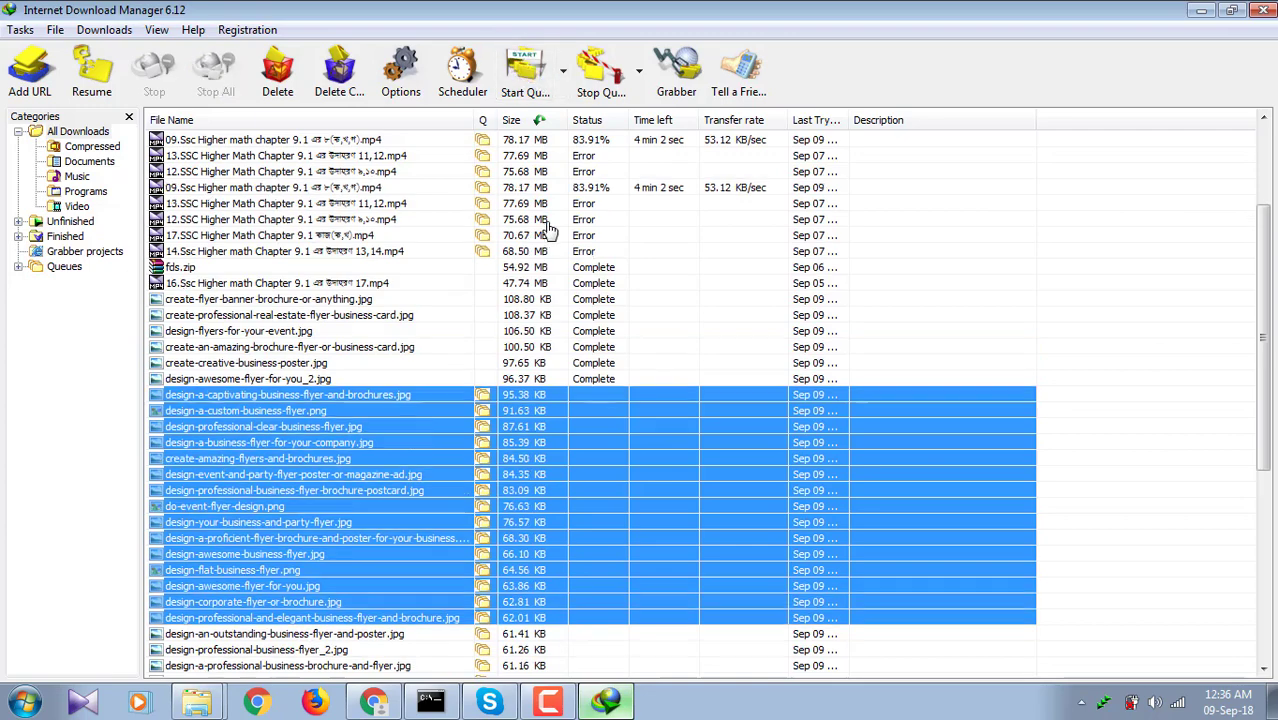
{"action": "scroll", "coordinate": [549, 230], "scroll_direction": "down", "scroll_amount": 10}
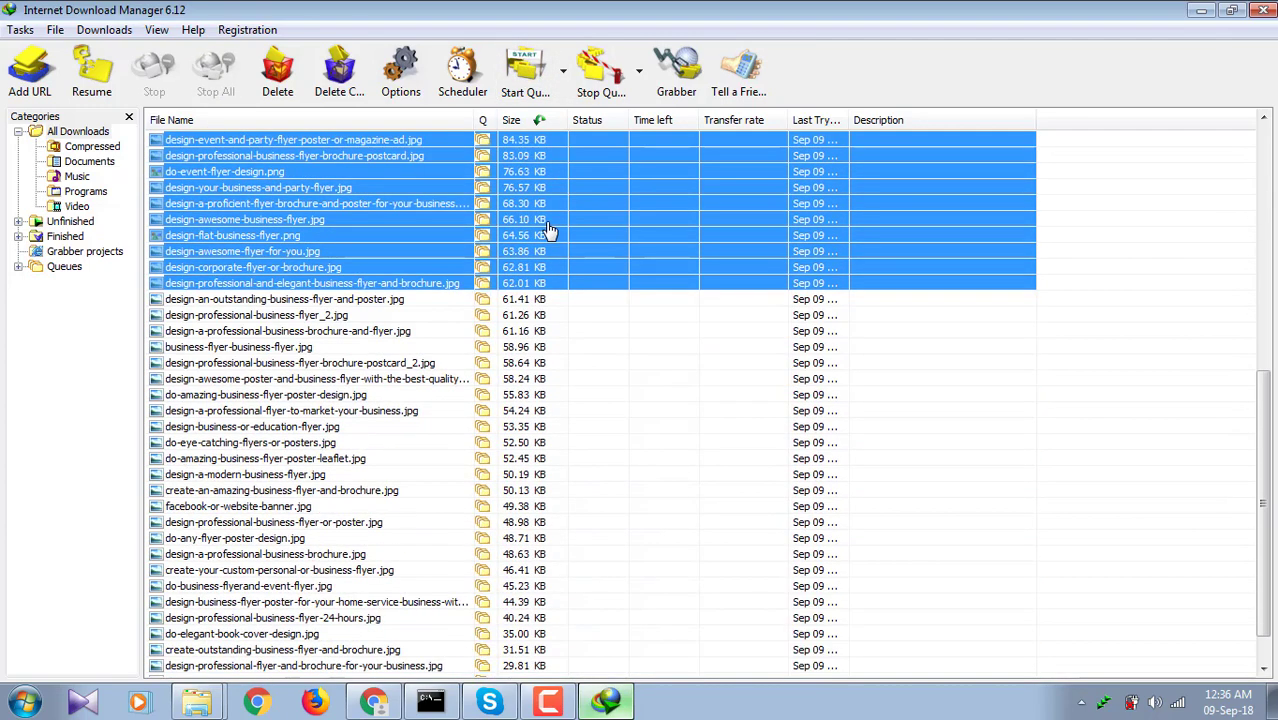
{"action": "scroll", "coordinate": [549, 230], "scroll_direction": "up", "scroll_amount": 10}
{"action": "scroll", "coordinate": [549, 230], "scroll_direction": "up", "scroll_amount": 1}
{"action": "scroll", "coordinate": [549, 230], "scroll_direction": "down", "scroll_amount": 6}
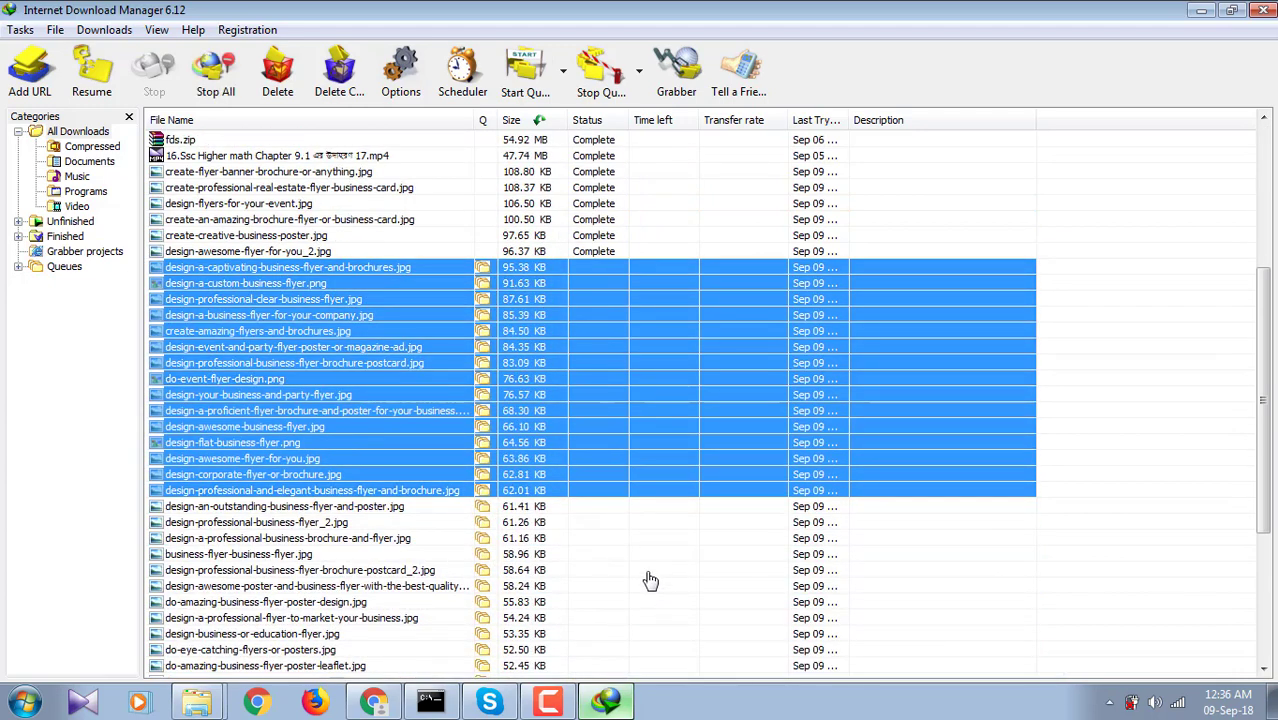
Switch to FiverrAnalyzer's search history in Chrome, download the Excel file for the business flyer search and open it.
{"action": "left_click", "coordinate": [375, 702]}
{"action": "left_click", "coordinate": [556, 12]}
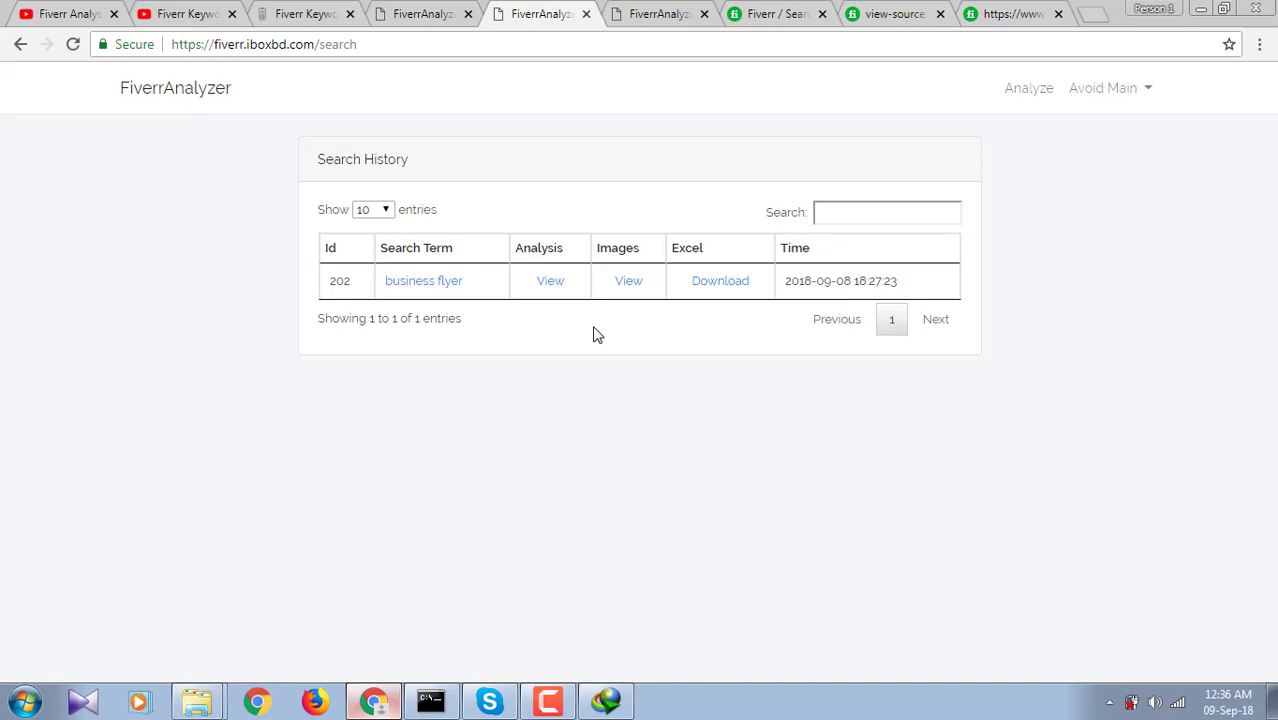
{"action": "left_click", "coordinate": [733, 285]}
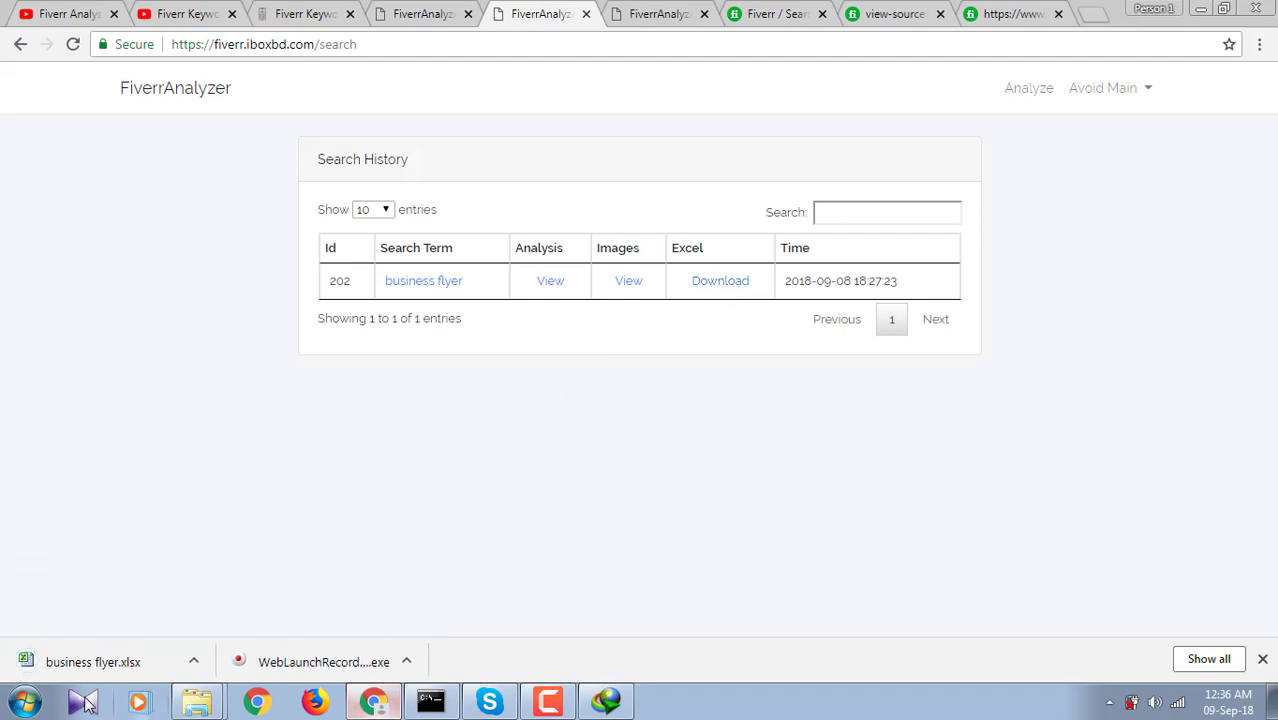
{"action": "left_click", "coordinate": [18, 666]}
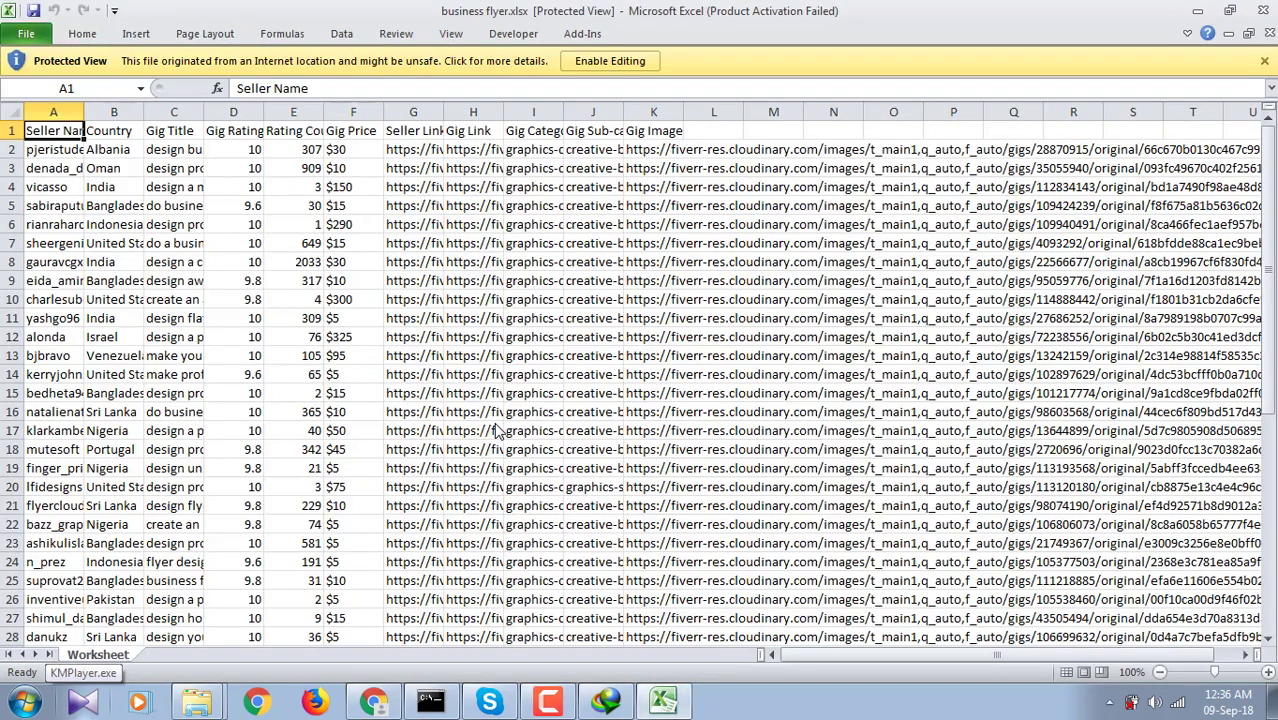
Enable editing of business flyer.xlsx and auto-fit all columns to their contents, closing the Office activation wizard.
{"action": "left_click", "coordinate": [603, 64]}
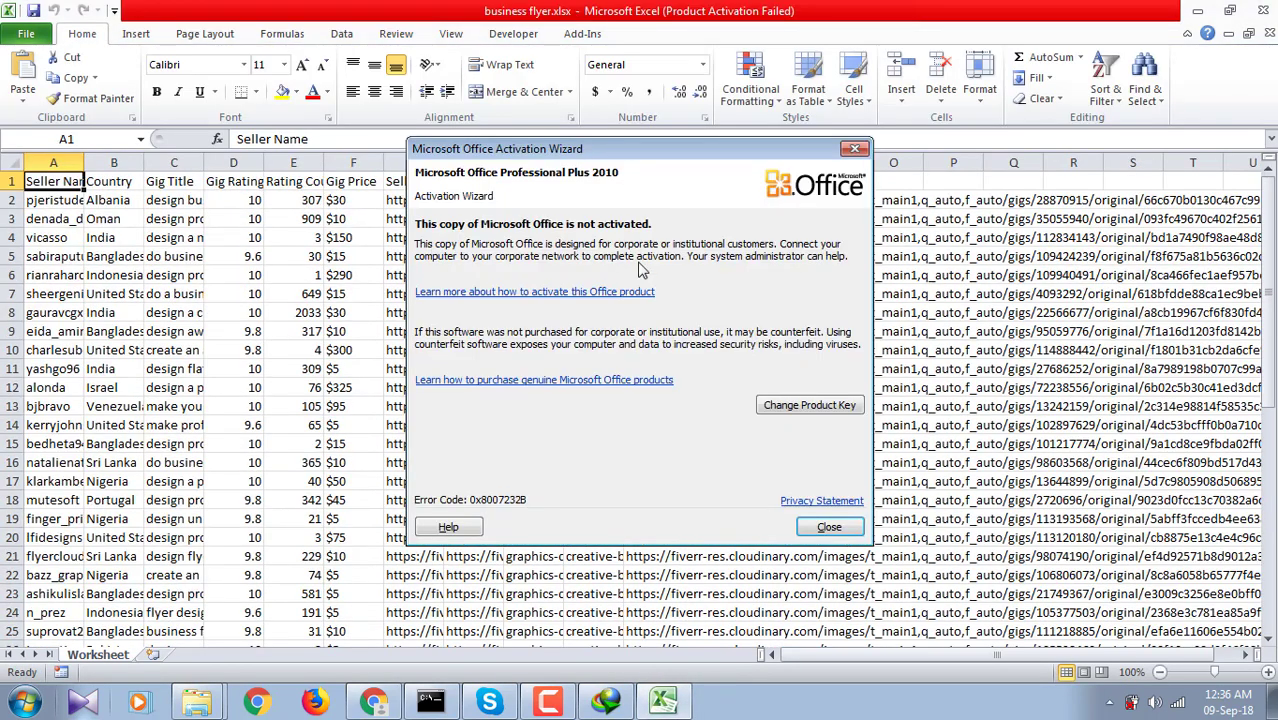
{"action": "left_click", "coordinate": [829, 527]}
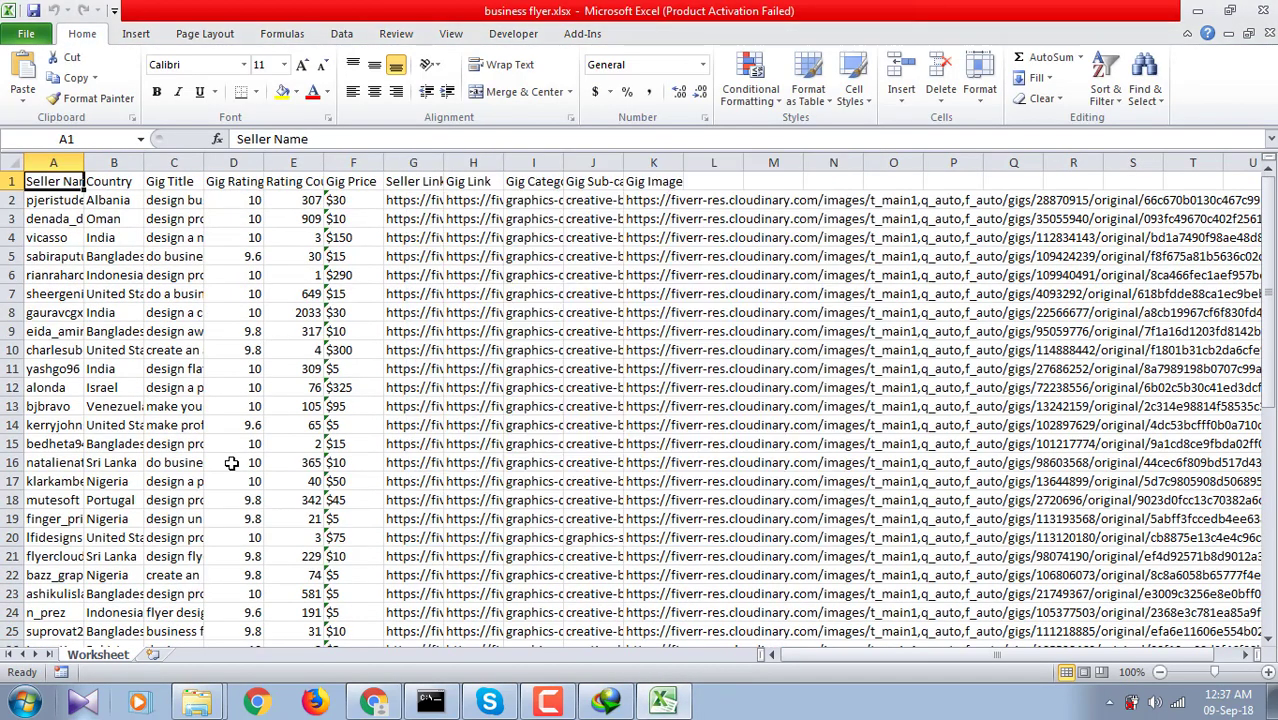
{"action": "left_click", "coordinate": [14, 163]}
{"action": "double_click", "coordinate": [84, 162]}
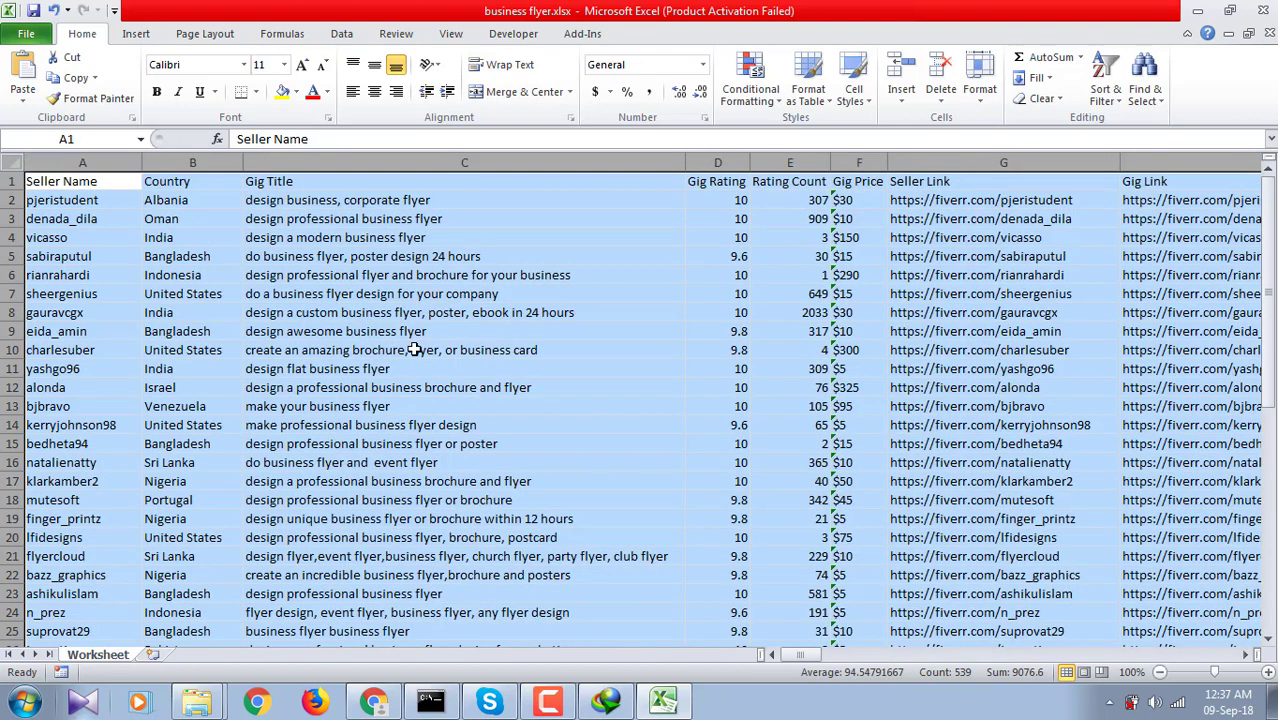
Look through the gig data in business flyer.xlsx, from seller names, ratings and prices across to the link and image columns.
{"action": "left_click", "coordinate": [388, 700]}
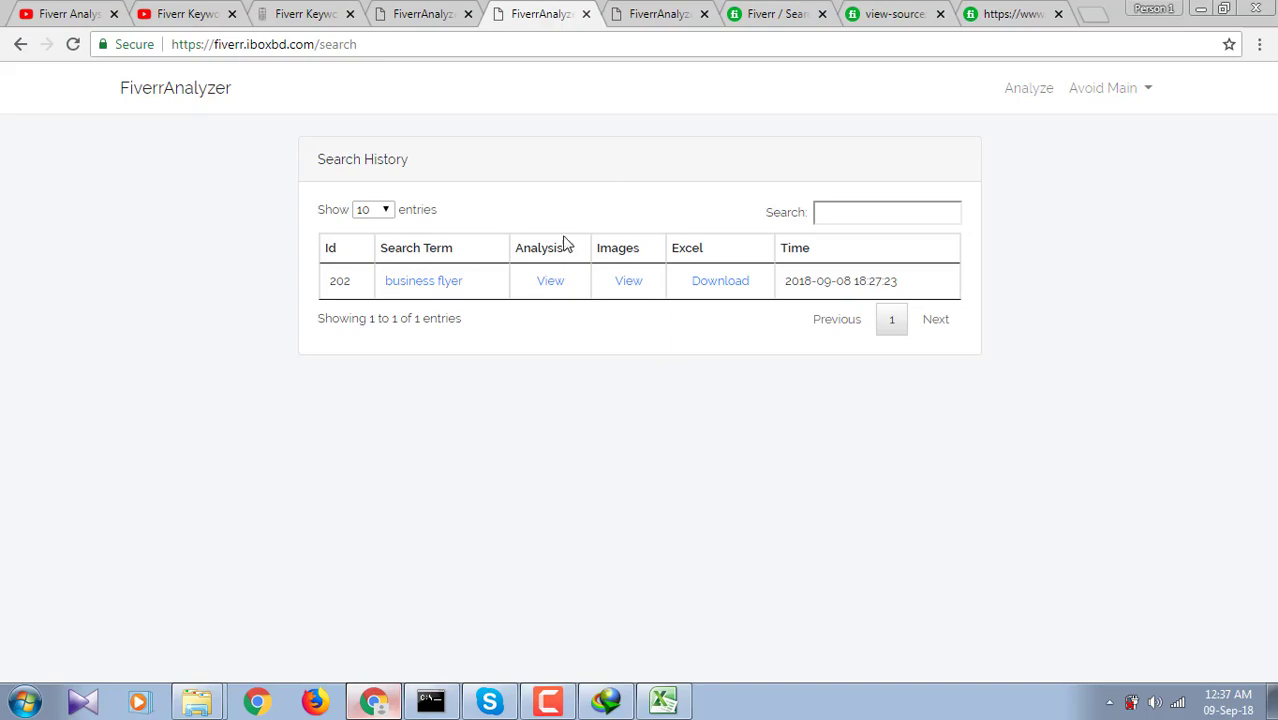
{"action": "left_click", "coordinate": [663, 700]}
{"action": "scroll", "coordinate": [517, 430], "scroll_direction": "down", "scroll_amount": 10}
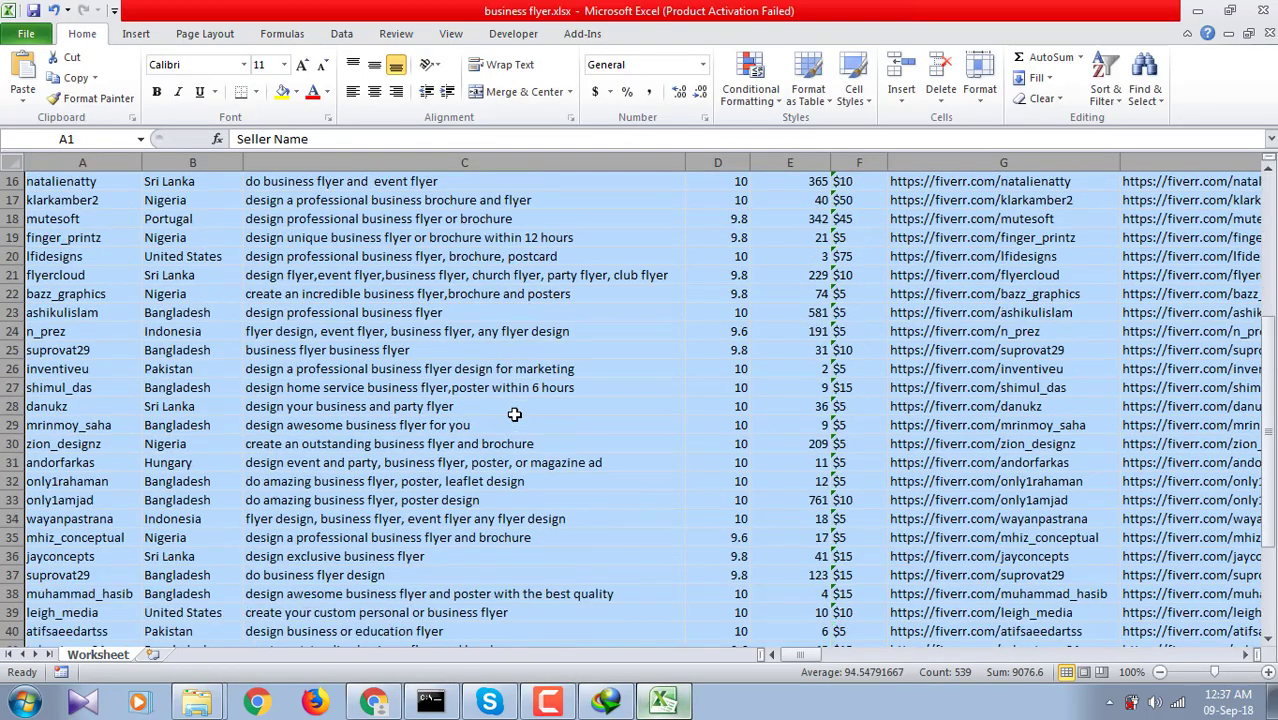
{"action": "scroll", "coordinate": [513, 417], "scroll_direction": "up", "scroll_amount": 7}
{"action": "scroll", "coordinate": [513, 417], "scroll_direction": "up", "scroll_amount": 3}
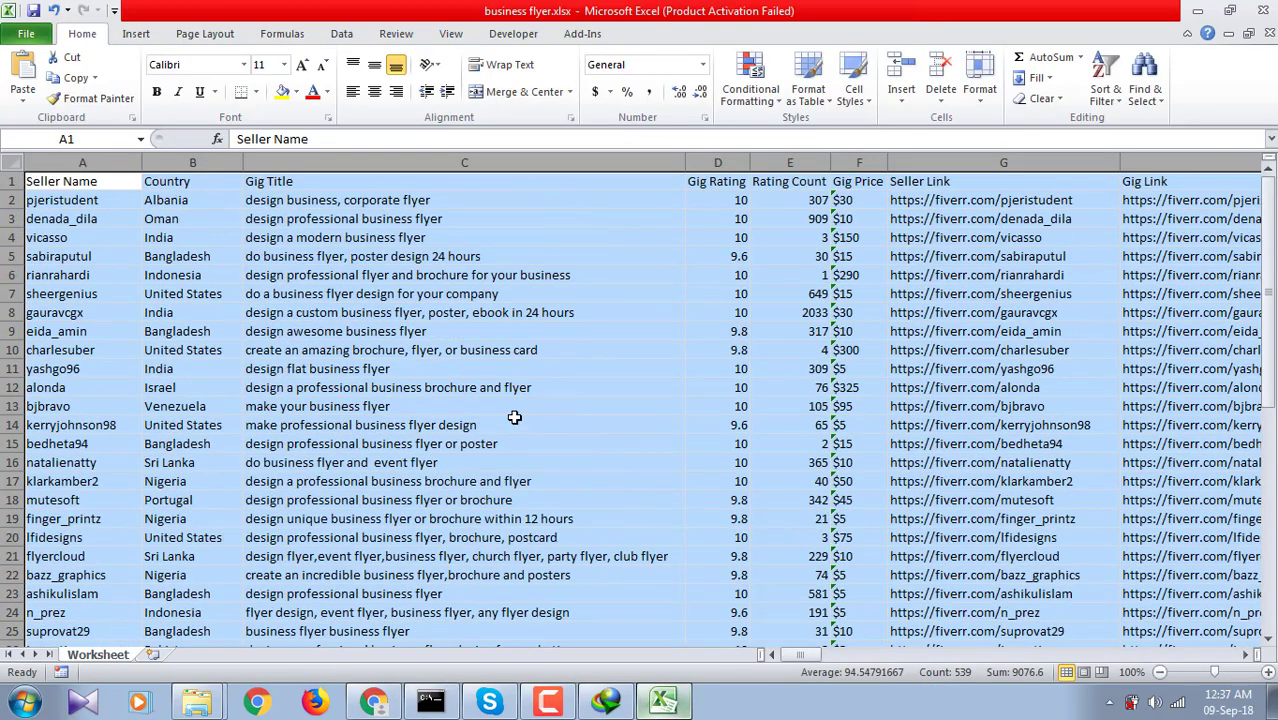
{"action": "left_click", "coordinate": [735, 310]}
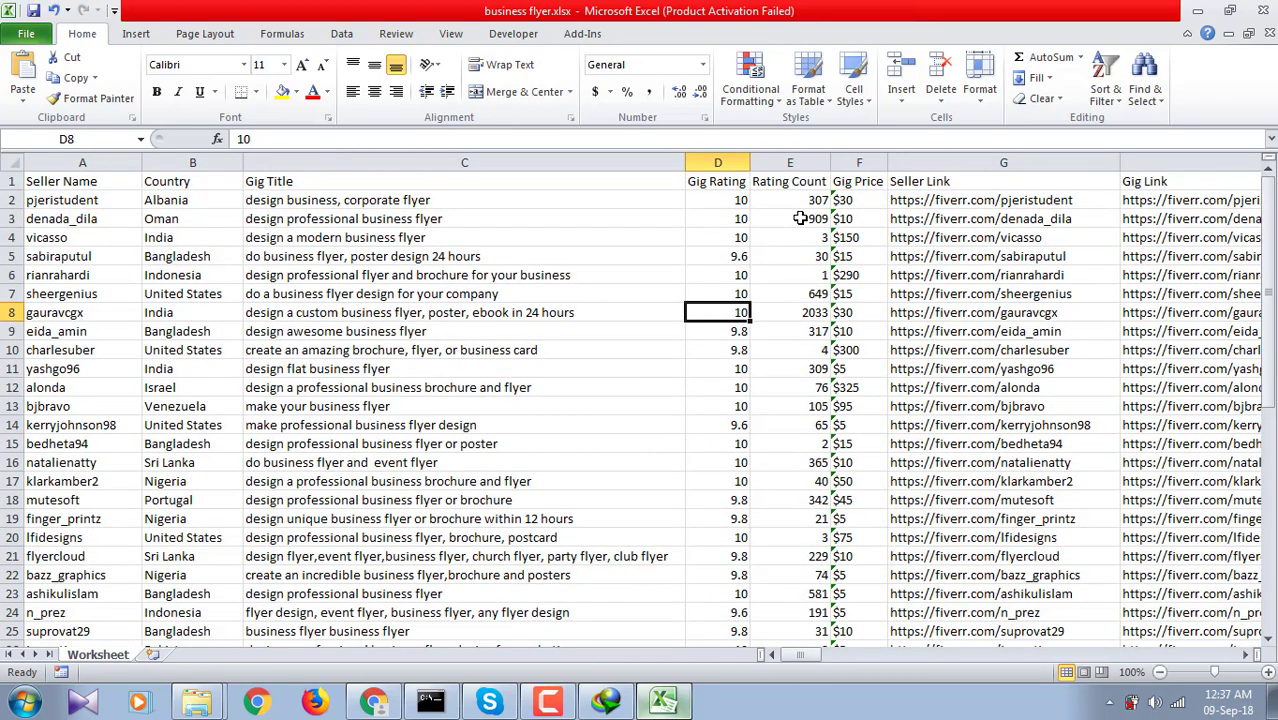
{"action": "scroll", "coordinate": [343, 318], "scroll_direction": "down", "scroll_amount": 11}
{"action": "scroll", "coordinate": [330, 340], "scroll_direction": "up", "scroll_amount": 11}
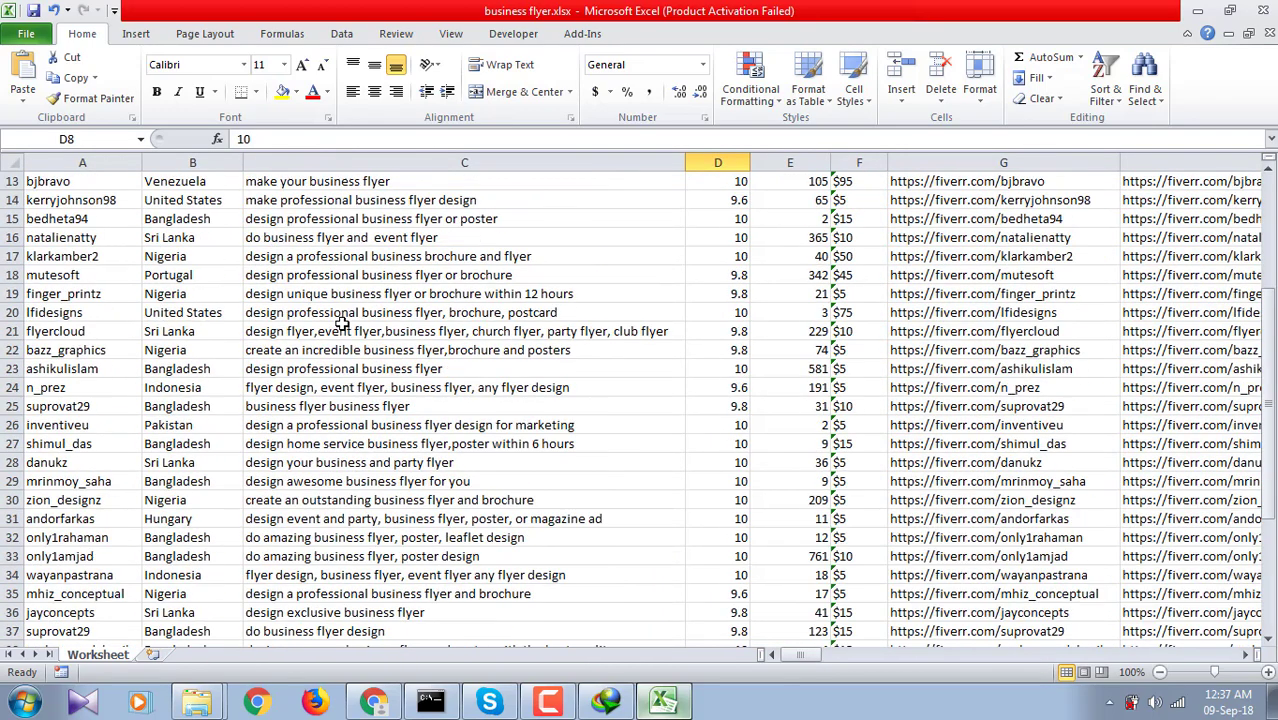
{"action": "left_click_drag", "start_coordinate": [802, 655], "coordinate": [905, 654]}
{"action": "scroll", "coordinate": [966, 483], "scroll_direction": "down", "scroll_amount": 6}
{"action": "scroll", "coordinate": [966, 483], "scroll_direction": "down", "scroll_amount": 4}
{"action": "scroll", "coordinate": [966, 483], "scroll_direction": "up", "scroll_amount": 10}
{"action": "left_click_drag", "start_coordinate": [898, 655], "coordinate": [788, 658]}
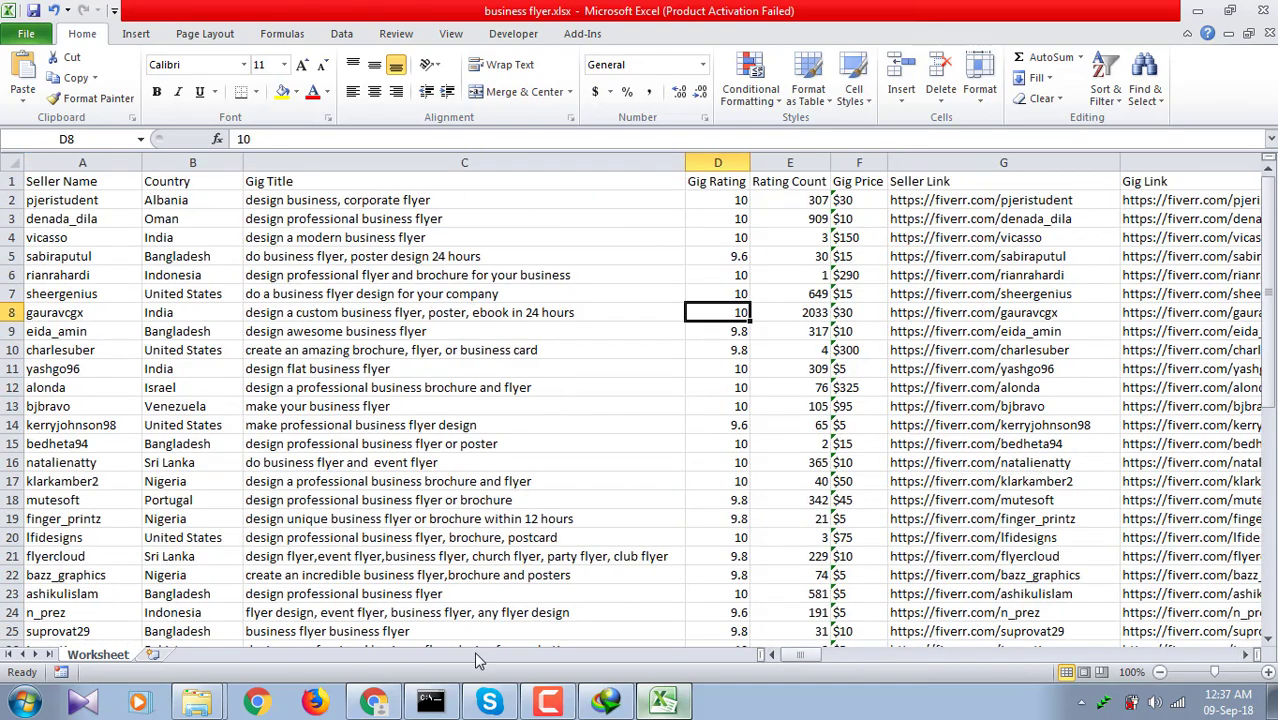
Switch to the Fiverr business flyer results in Chrome and open the "I will design professional business flyer" gig in a new tab.
{"action": "left_click", "coordinate": [374, 701]}
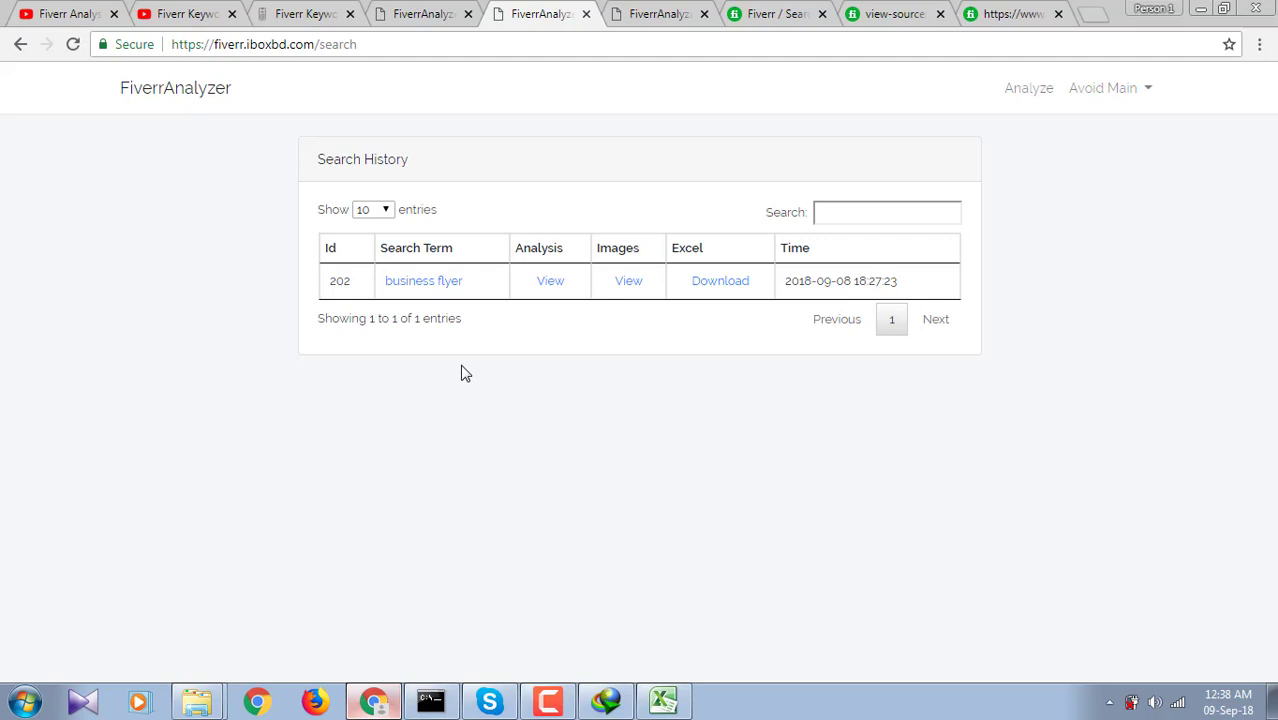
{"action": "left_click", "coordinate": [785, 13]}
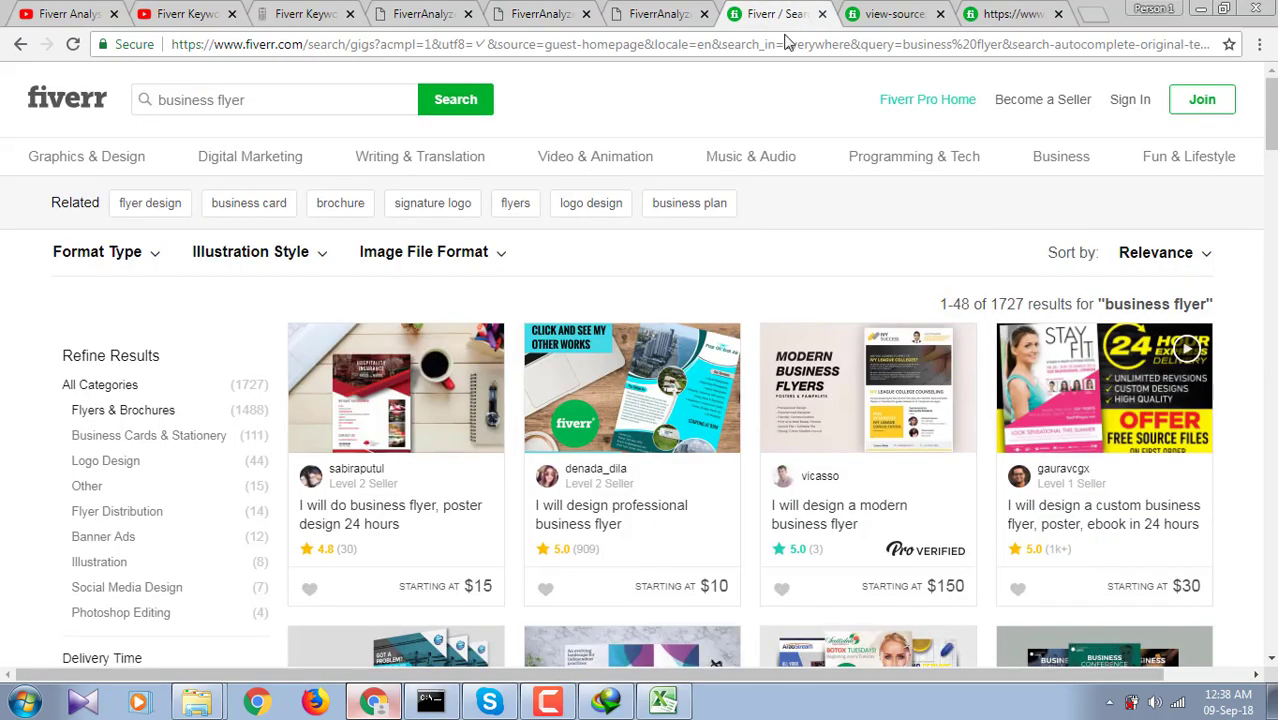
{"action": "scroll", "coordinate": [785, 240], "scroll_direction": "down", "scroll_amount": 3}
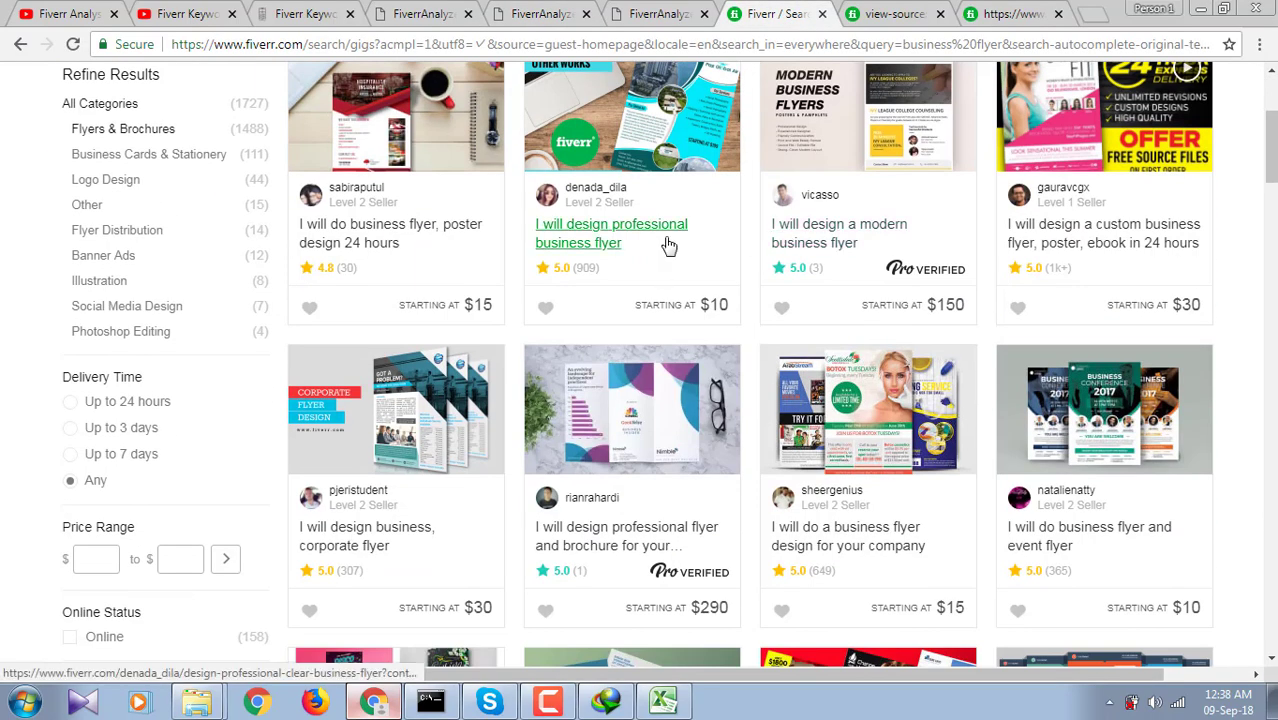
{"action": "right_click", "coordinate": [678, 232]}
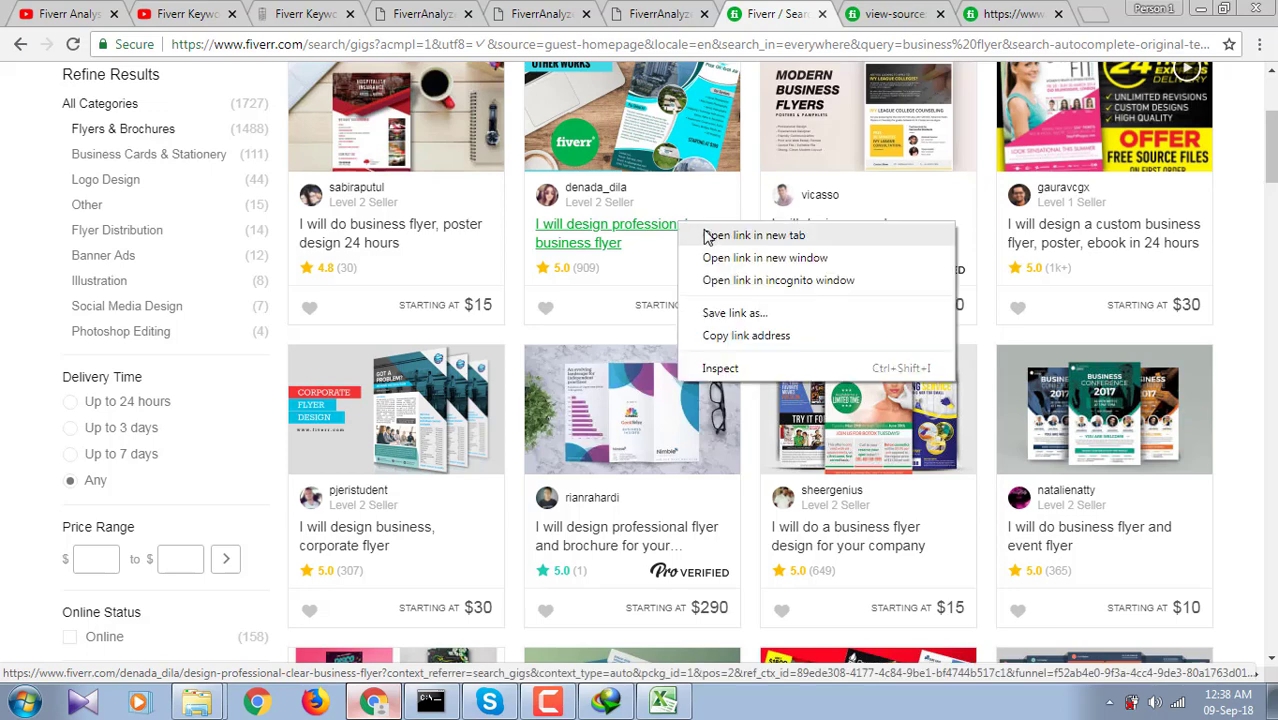
{"action": "left_click", "coordinate": [748, 237]}
{"action": "left_click", "coordinate": [805, 13]}
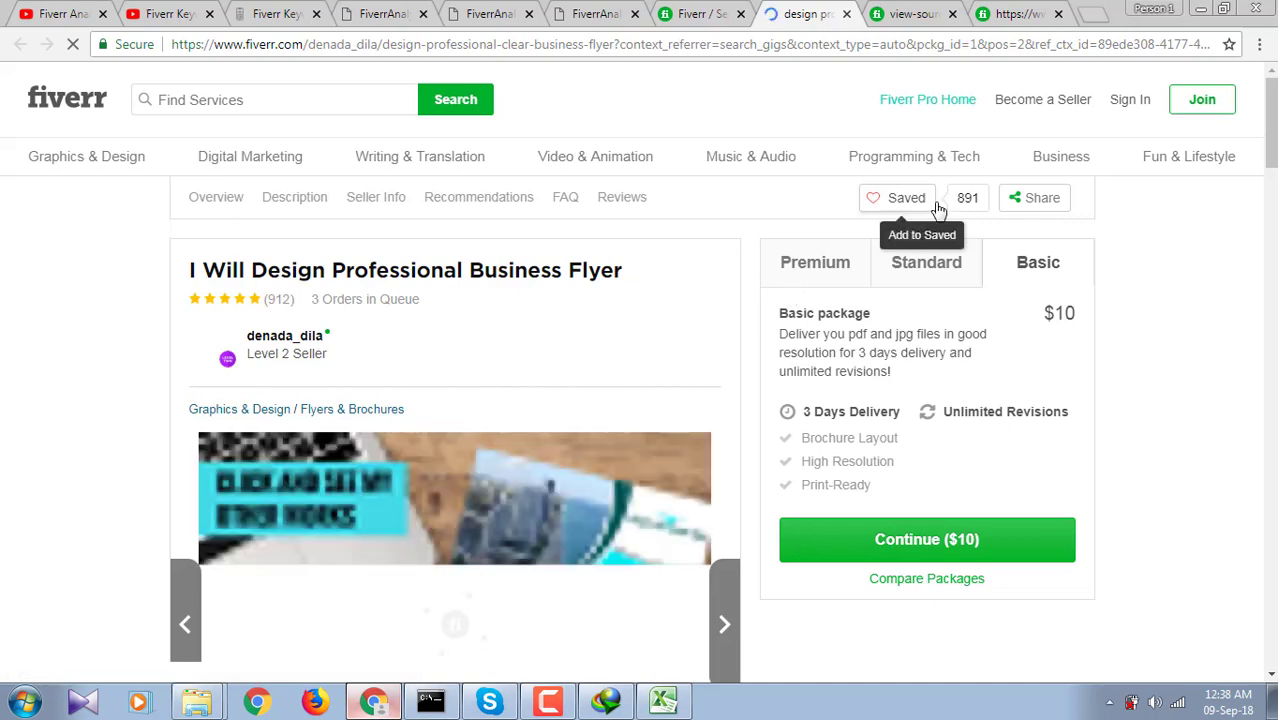
{"action": "left_click", "coordinate": [704, 12]}
{"action": "left_click", "coordinate": [808, 13]}
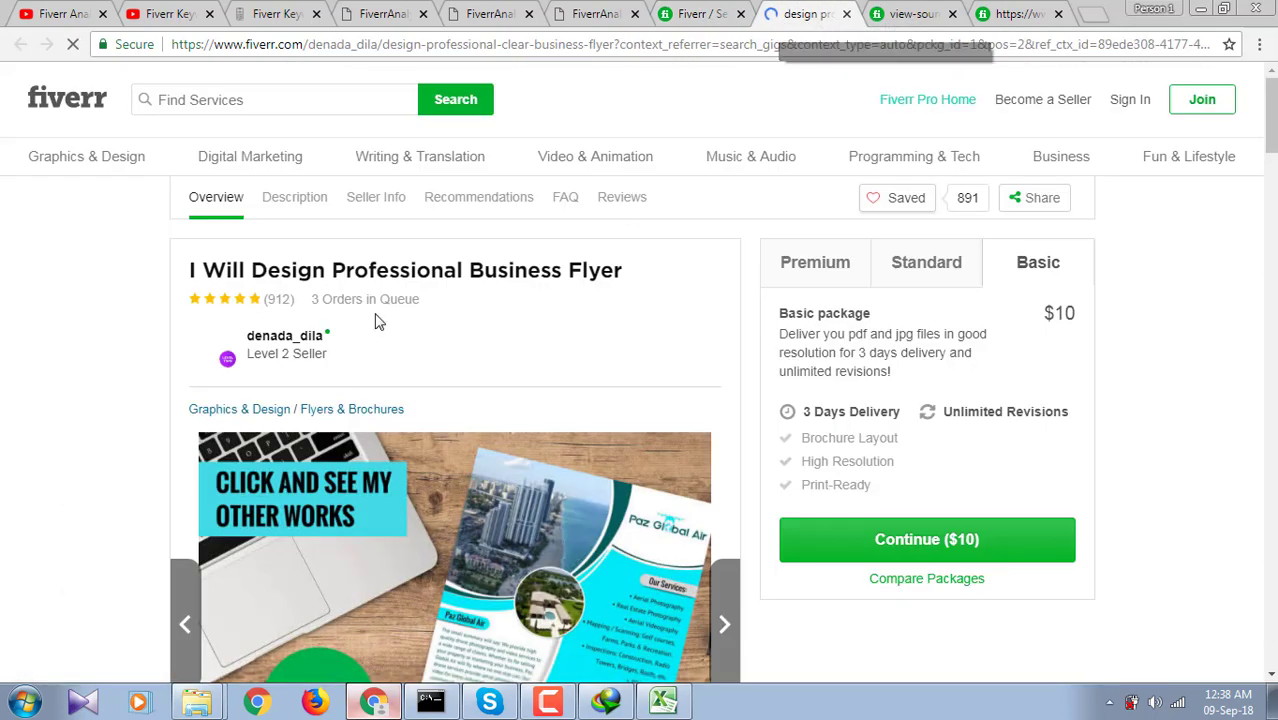
Examine the gig page's orders in queue, saved count, description, reviews and tags.
{"action": "left_click_drag", "start_coordinate": [310, 298], "coordinate": [423, 306]}
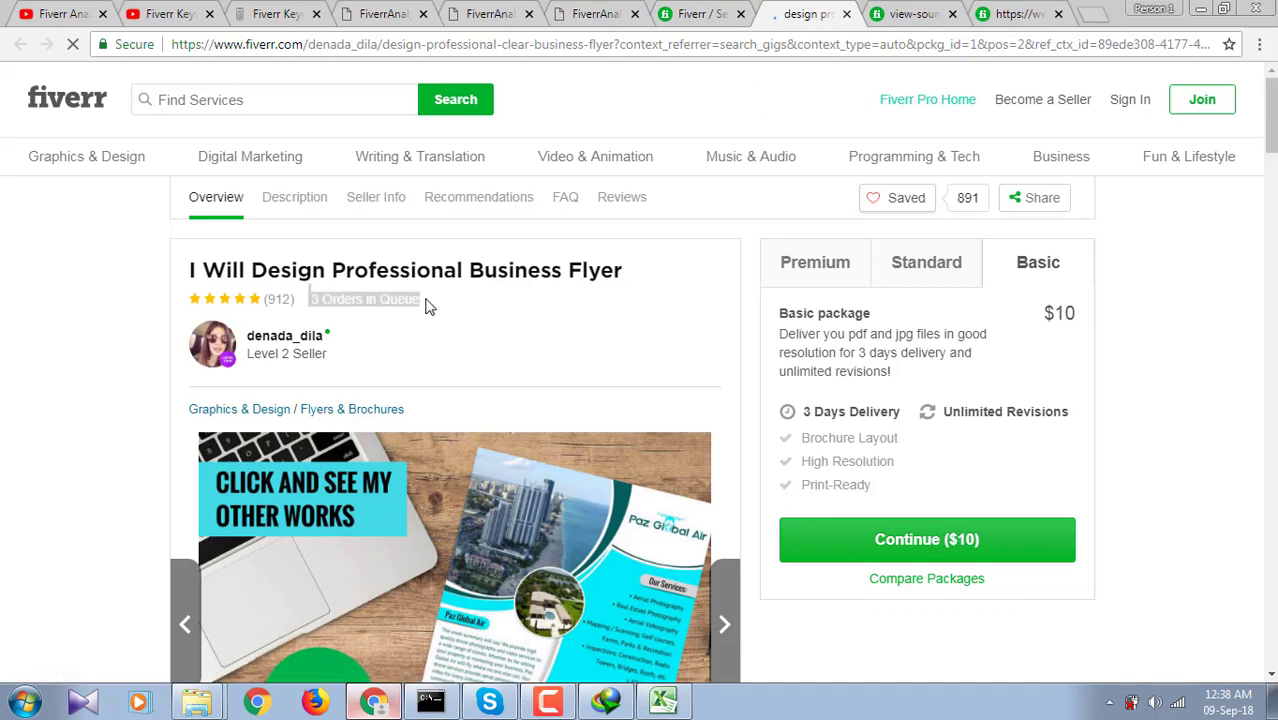
{"action": "left_click", "coordinate": [424, 362]}
{"action": "scroll", "coordinate": [1068, 360], "scroll_direction": "down", "scroll_amount": 1}
{"action": "scroll", "coordinate": [1068, 360], "scroll_direction": "down", "scroll_amount": 5}
{"action": "scroll", "coordinate": [1094, 430], "scroll_direction": "up", "scroll_amount": 5}
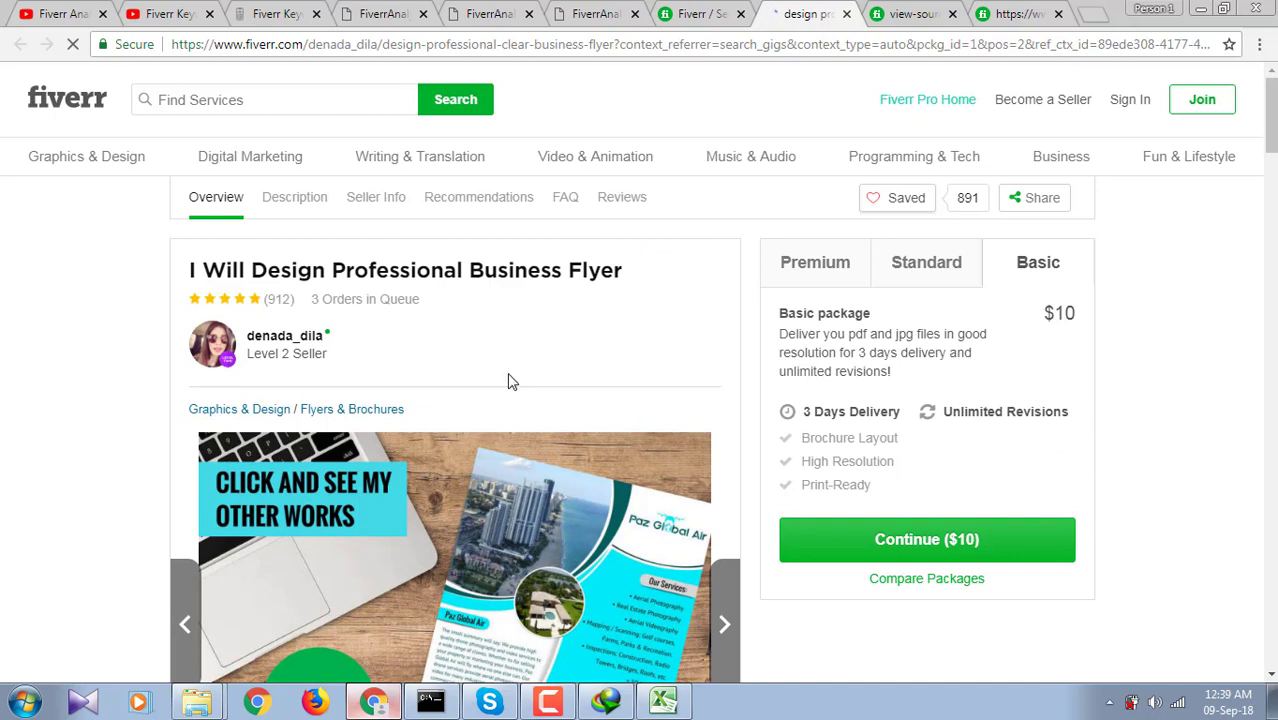
{"action": "double_click", "coordinate": [961, 197]}
{"action": "scroll", "coordinate": [1064, 362], "scroll_direction": "down", "scroll_amount": 10}
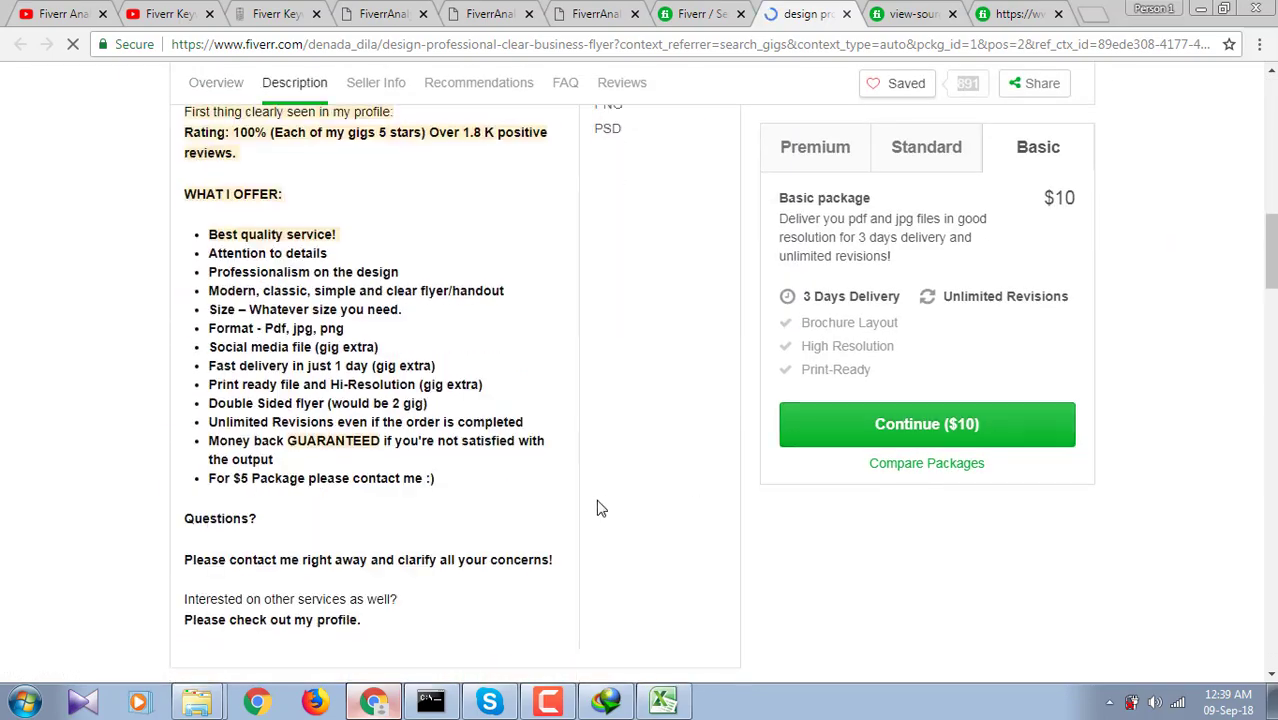
{"action": "scroll", "coordinate": [592, 510], "scroll_direction": "down", "scroll_amount": 15}
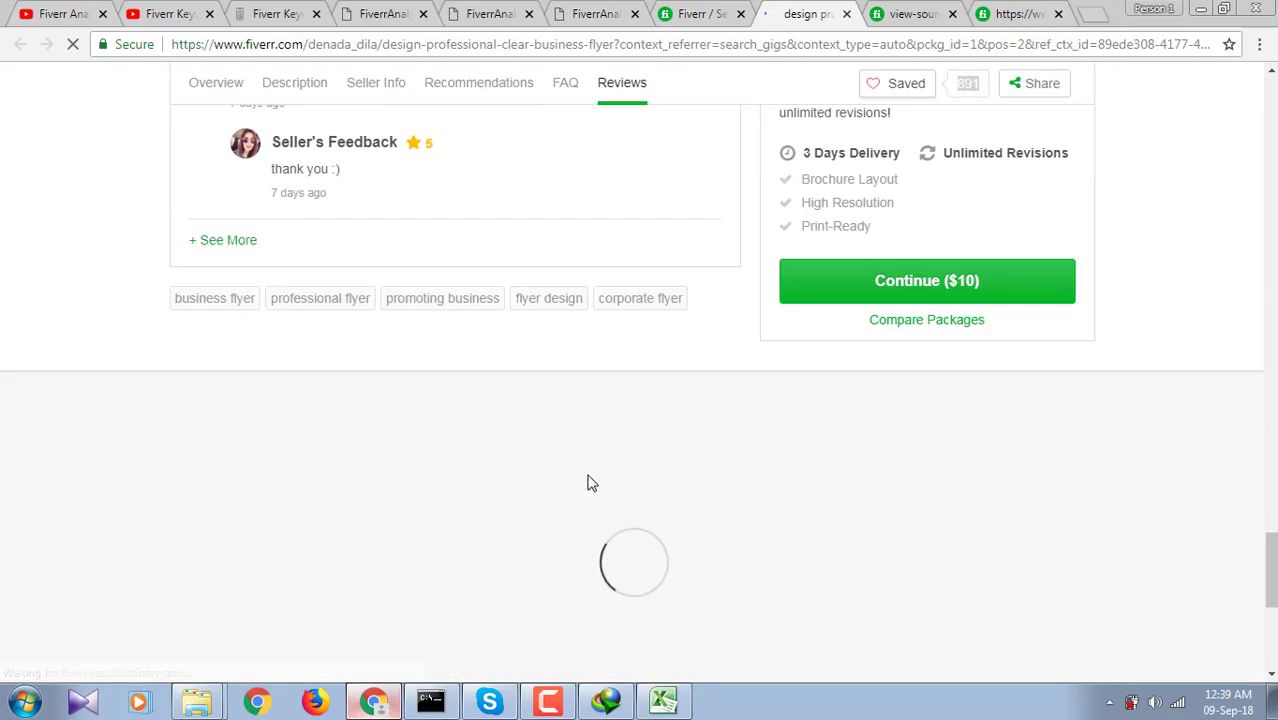
{"action": "scroll", "coordinate": [590, 482], "scroll_direction": "up", "scroll_amount": 15}
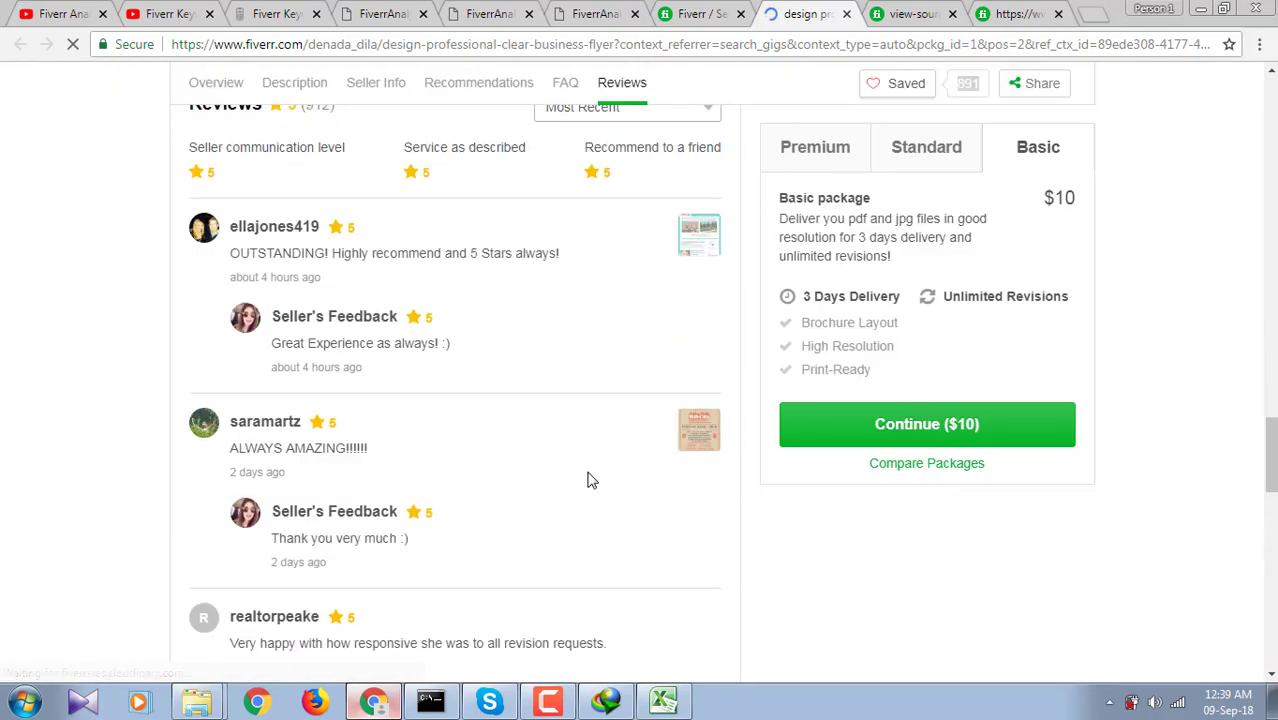
{"action": "scroll", "coordinate": [590, 482], "scroll_direction": "up", "scroll_amount": 10}
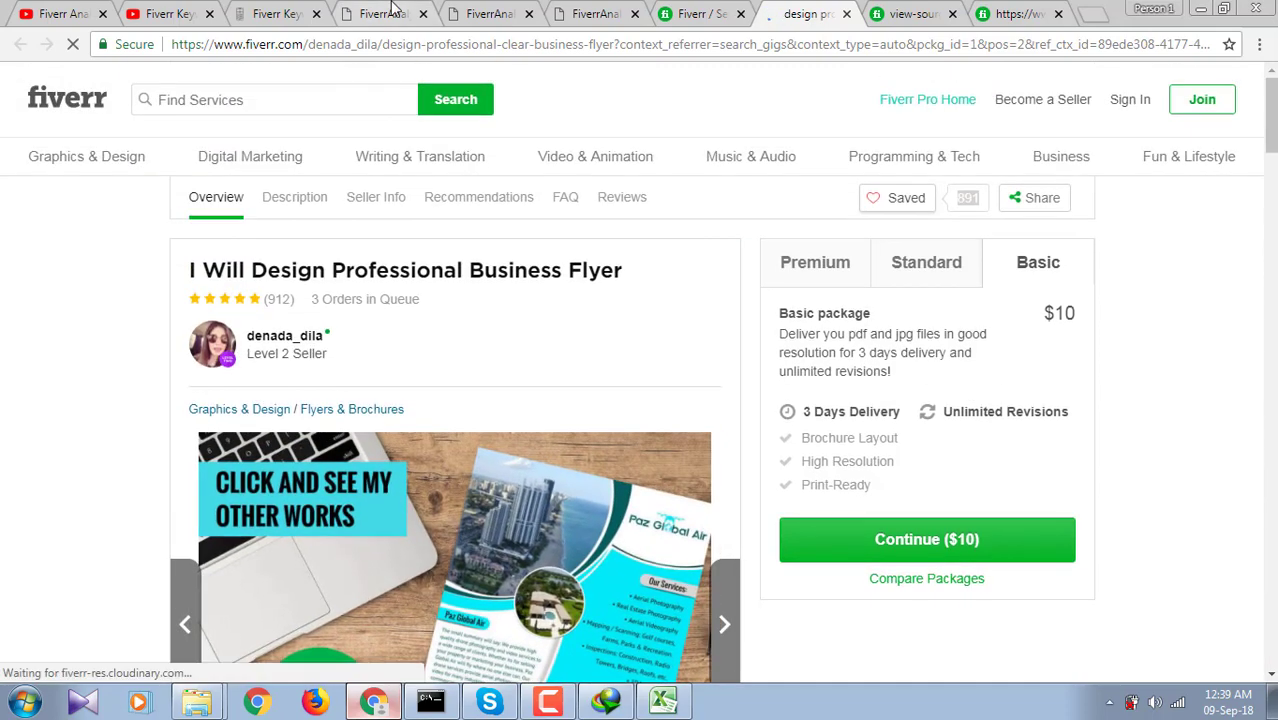
{"action": "left_click", "coordinate": [385, 13]}
{"action": "left_click", "coordinate": [487, 13]}
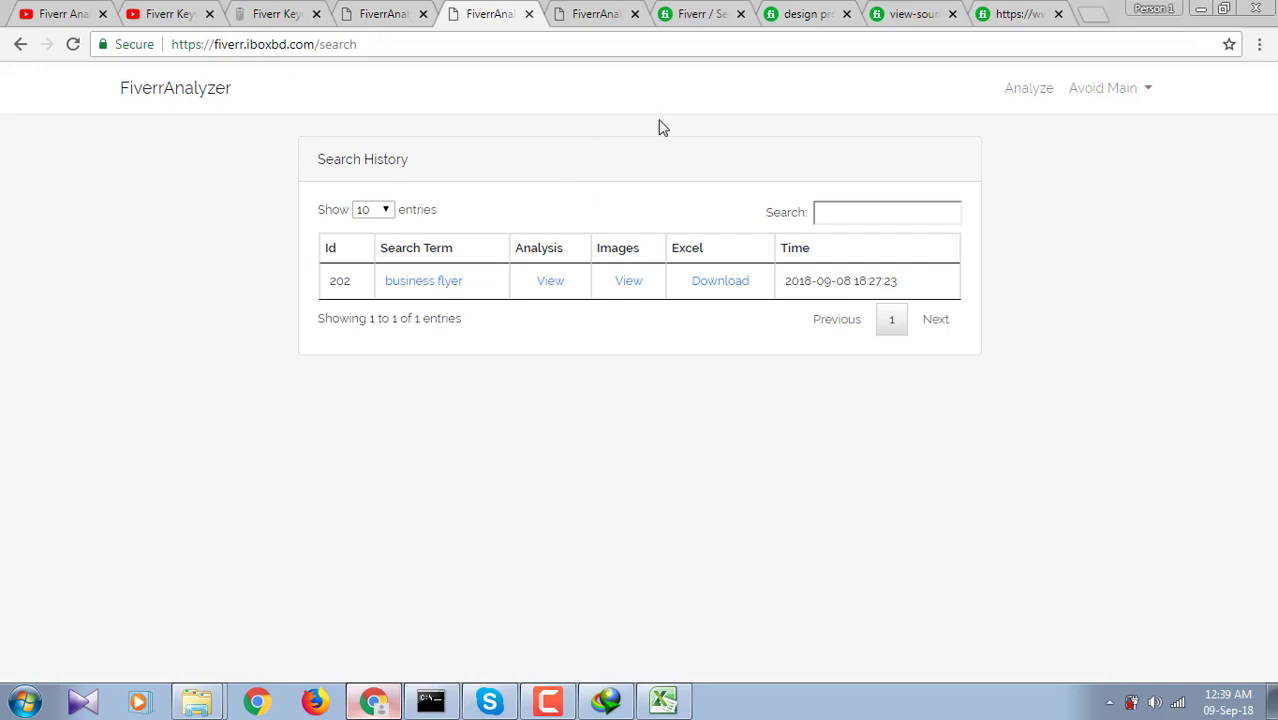
{"action": "left_click", "coordinate": [762, 8]}
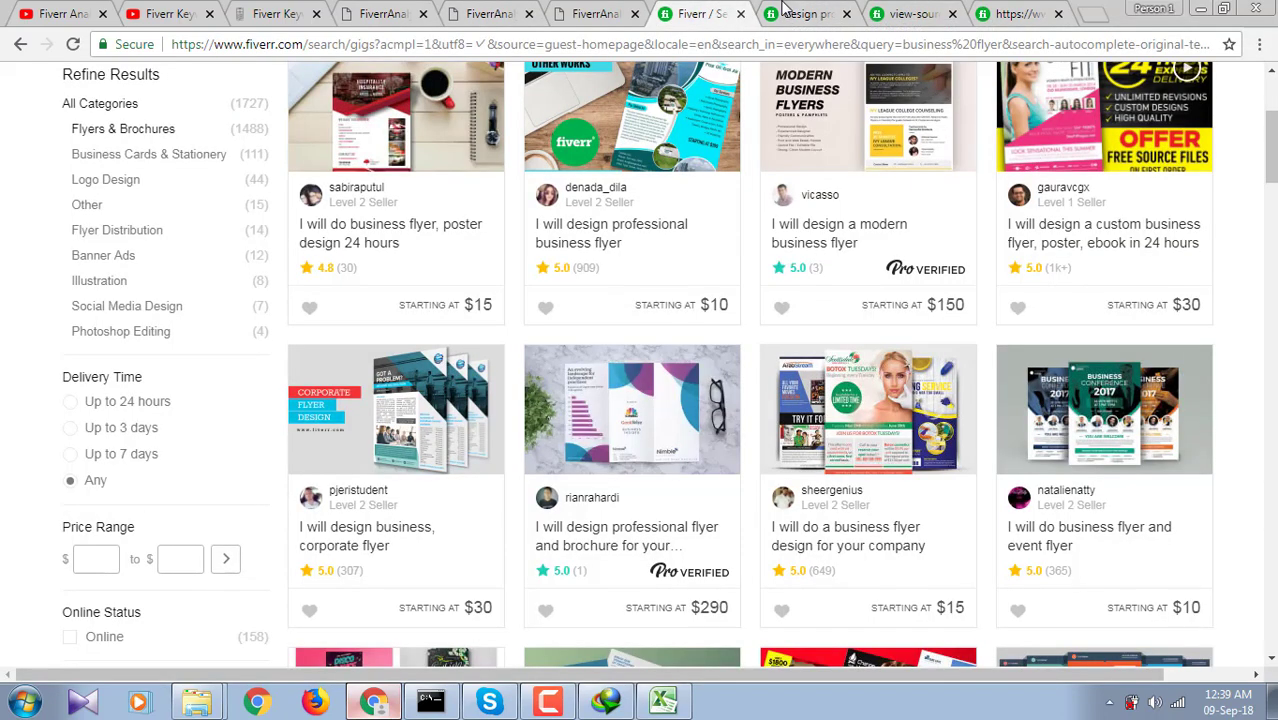
{"action": "left_click", "coordinate": [800, 13]}
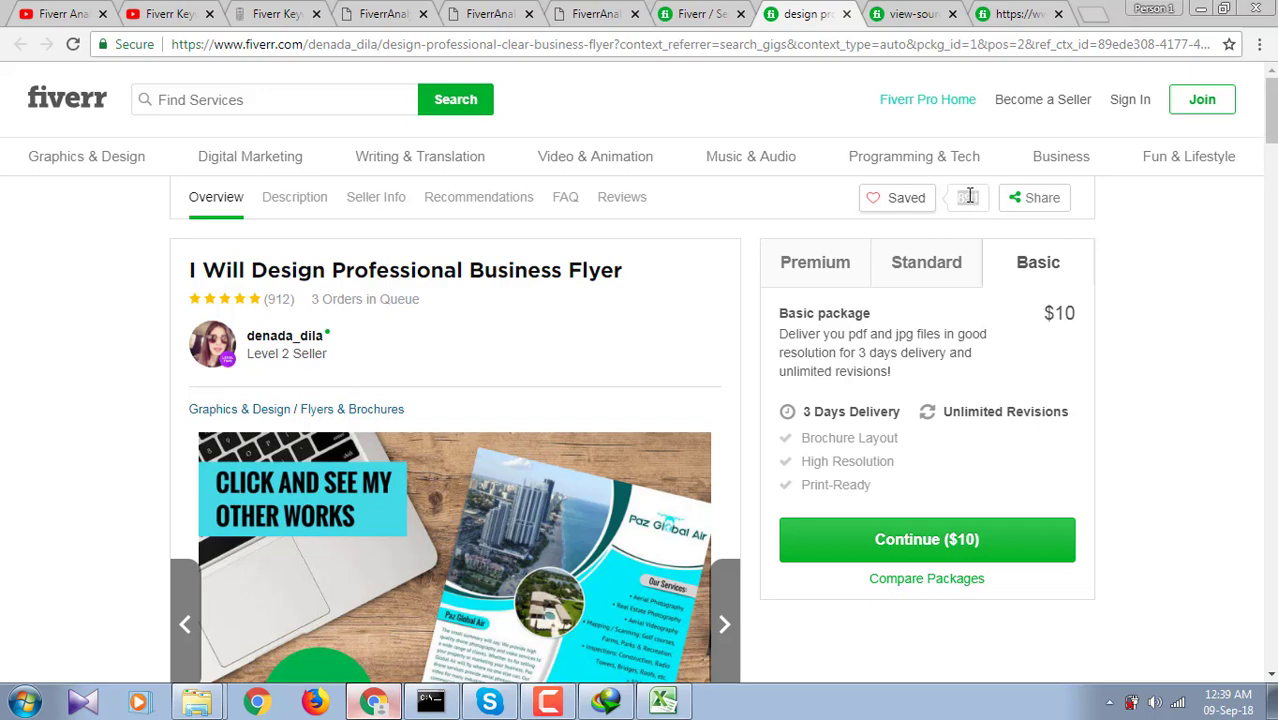
Review FiverrAnalyzer's search history and the analysis process instructions and form on its Analyze page.
{"action": "left_click", "coordinate": [385, 13]}
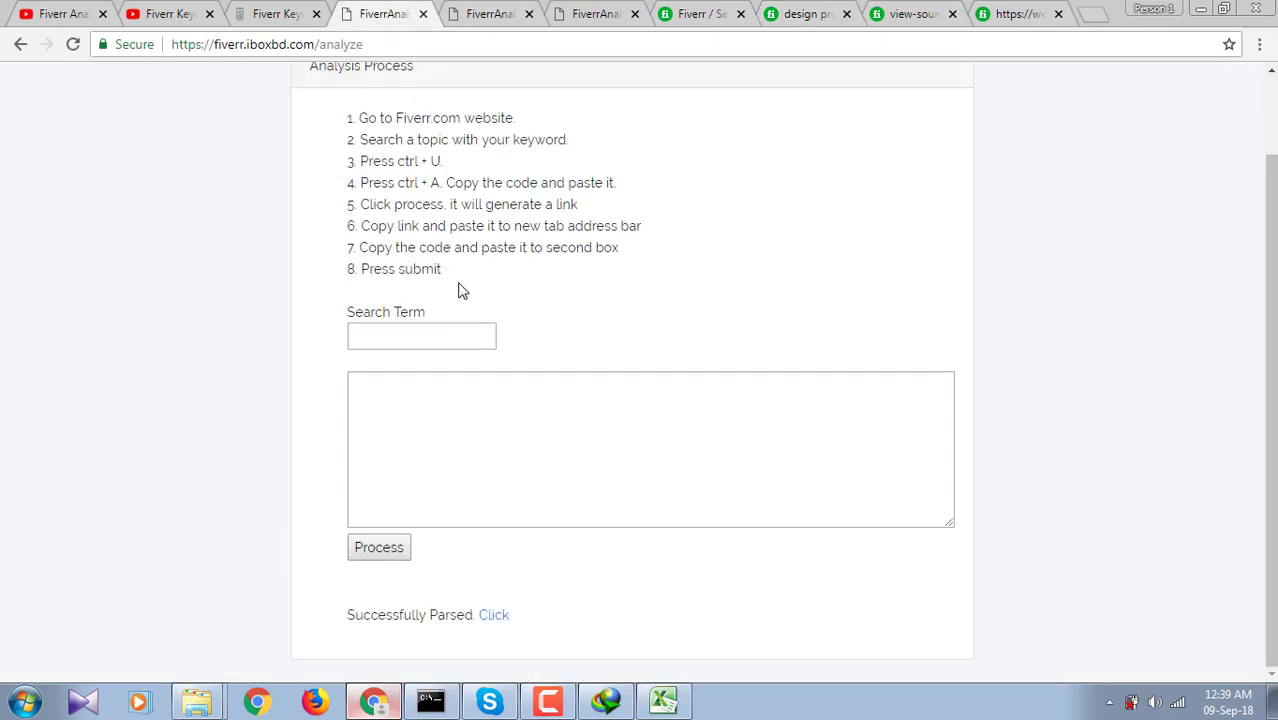
{"action": "scroll", "coordinate": [462, 290], "scroll_direction": "up", "scroll_amount": 2}
{"action": "left_click", "coordinate": [495, 12]}
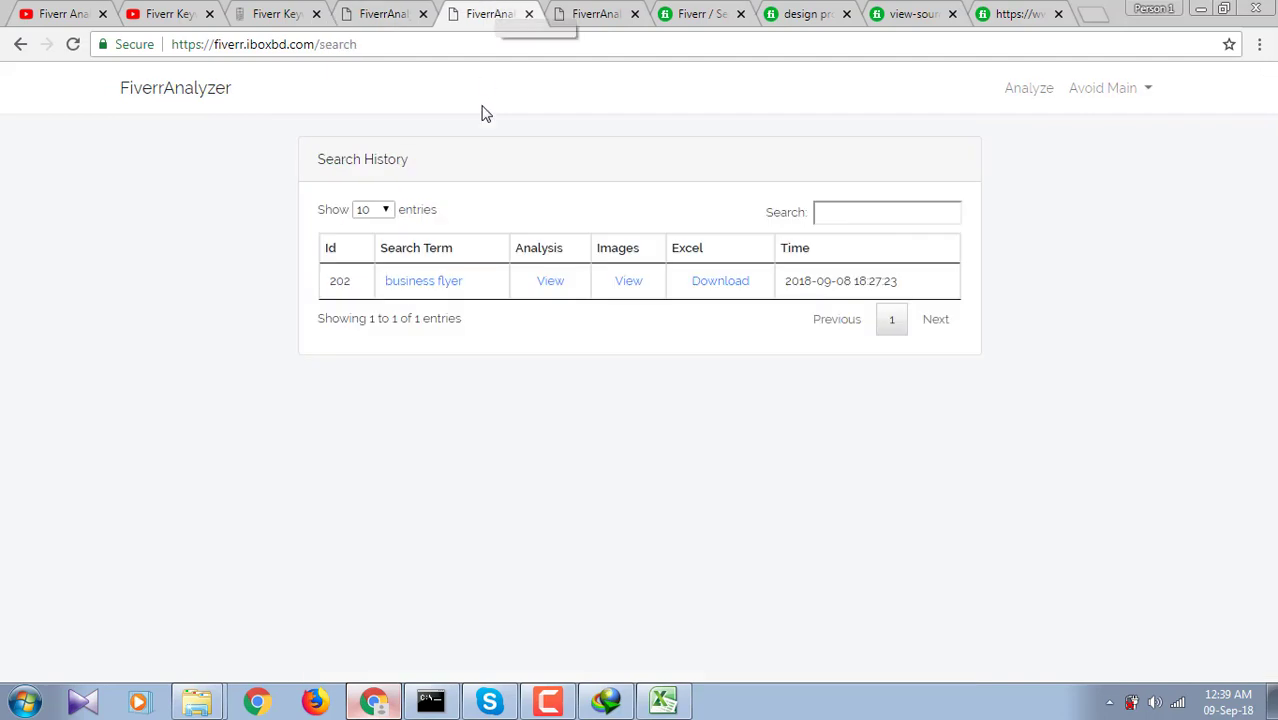
{"action": "left_click", "coordinate": [378, 13]}
{"action": "scroll", "coordinate": [645, 230], "scroll_direction": "down", "scroll_amount": 1}
{"action": "scroll", "coordinate": [645, 230], "scroll_direction": "up", "scroll_amount": 1}
{"action": "scroll", "coordinate": [645, 230], "scroll_direction": "down", "scroll_amount": 1}
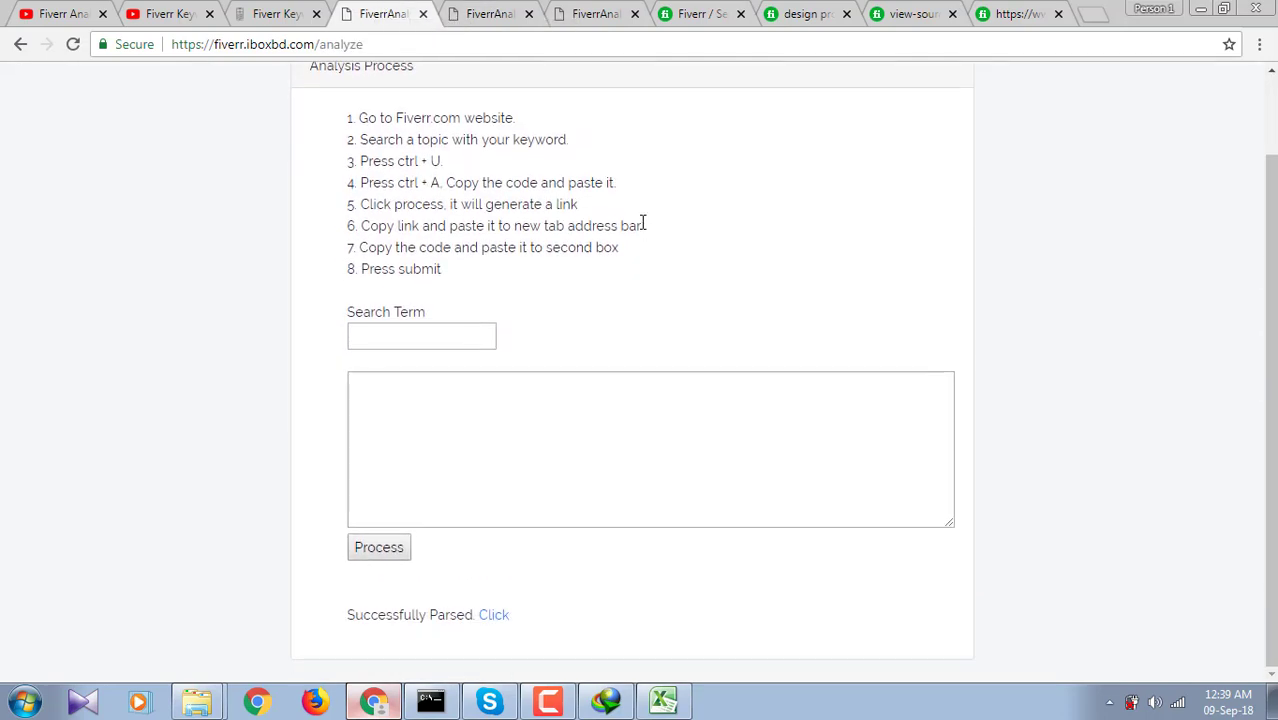
{"action": "scroll", "coordinate": [720, 330], "scroll_direction": "up", "scroll_amount": 1}
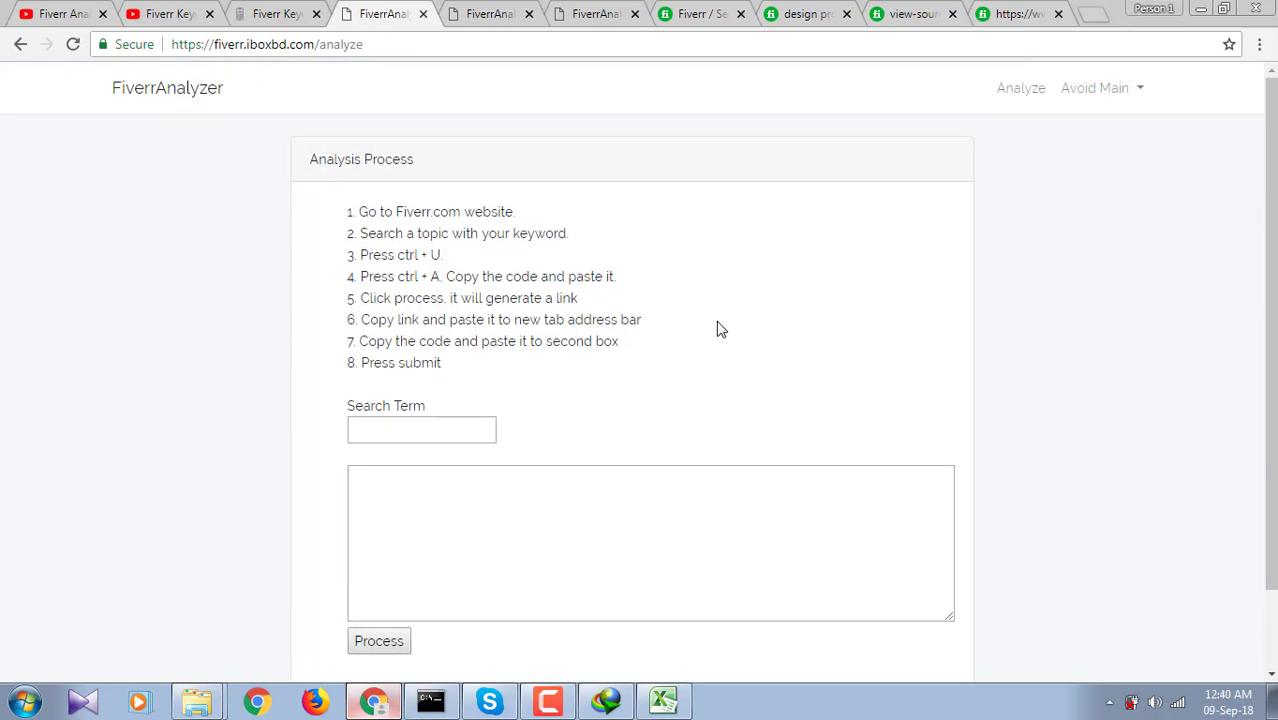
{"action": "scroll", "coordinate": [720, 330], "scroll_direction": "down", "scroll_amount": 1}
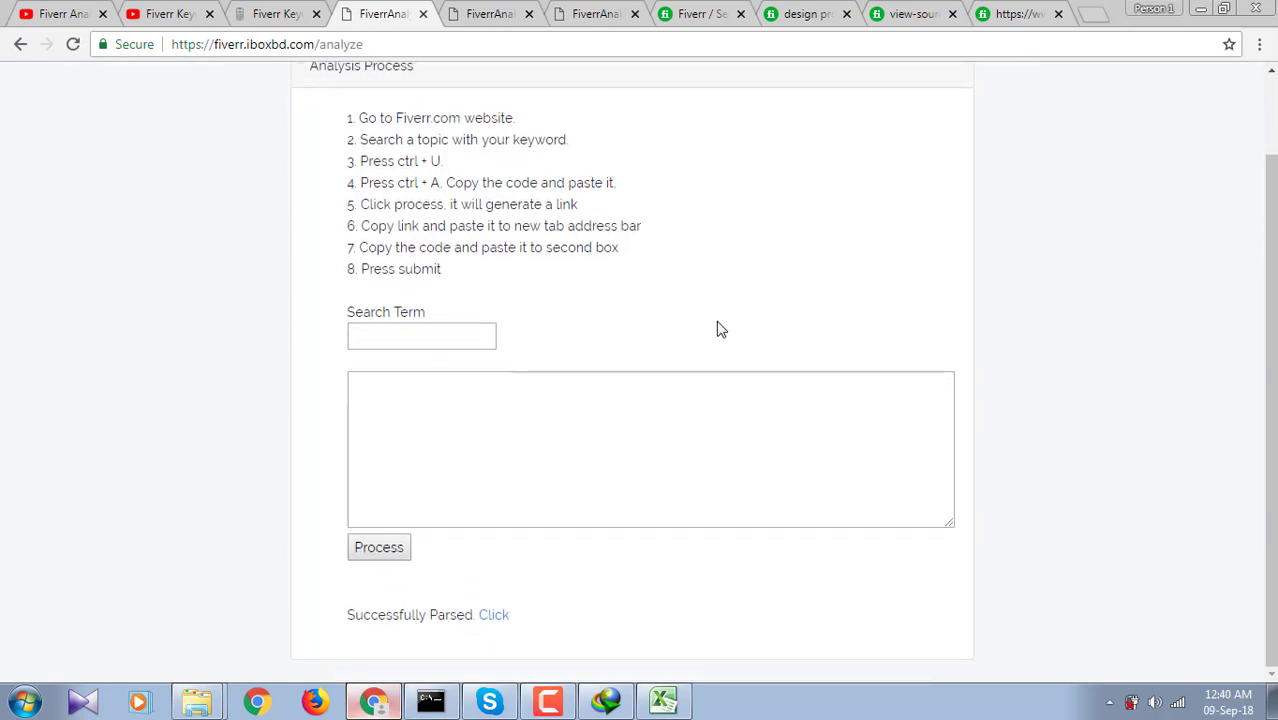
{"action": "scroll", "coordinate": [720, 330], "scroll_direction": "up", "scroll_amount": 1}
{"action": "scroll", "coordinate": [720, 330], "scroll_direction": "down", "scroll_amount": 1}
{"action": "scroll", "coordinate": [720, 330], "scroll_direction": "up", "scroll_amount": 1}
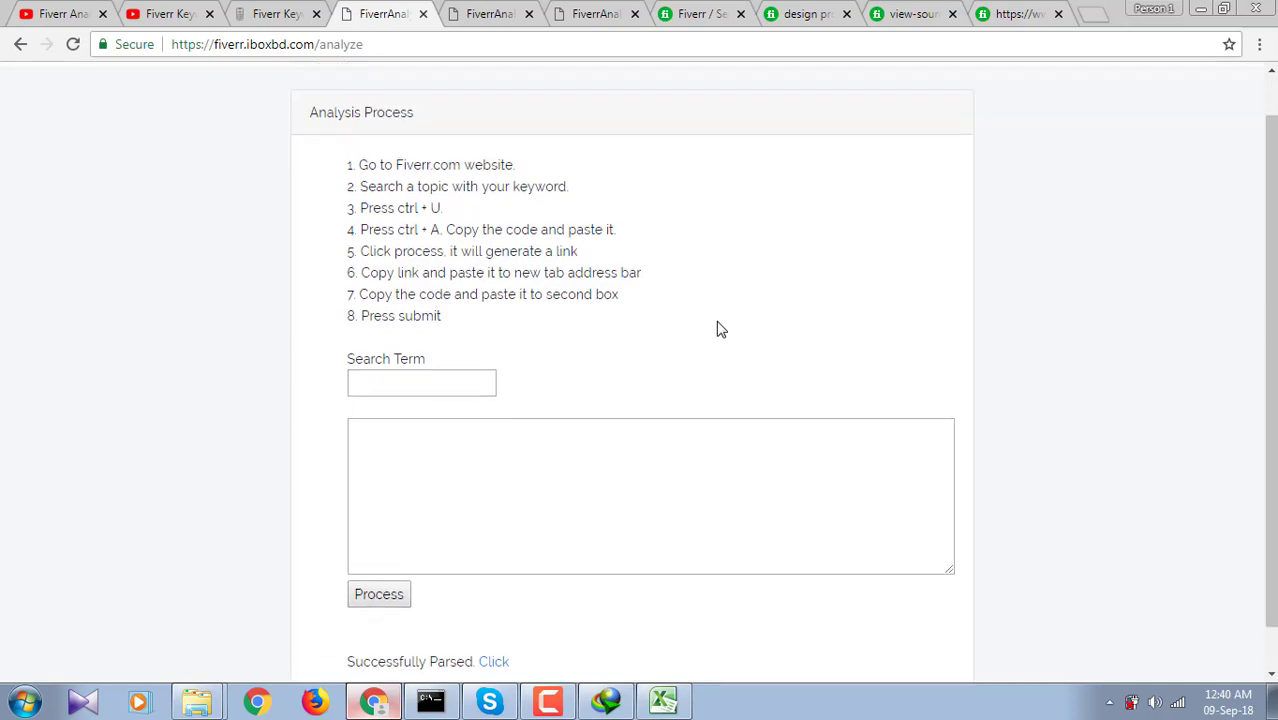